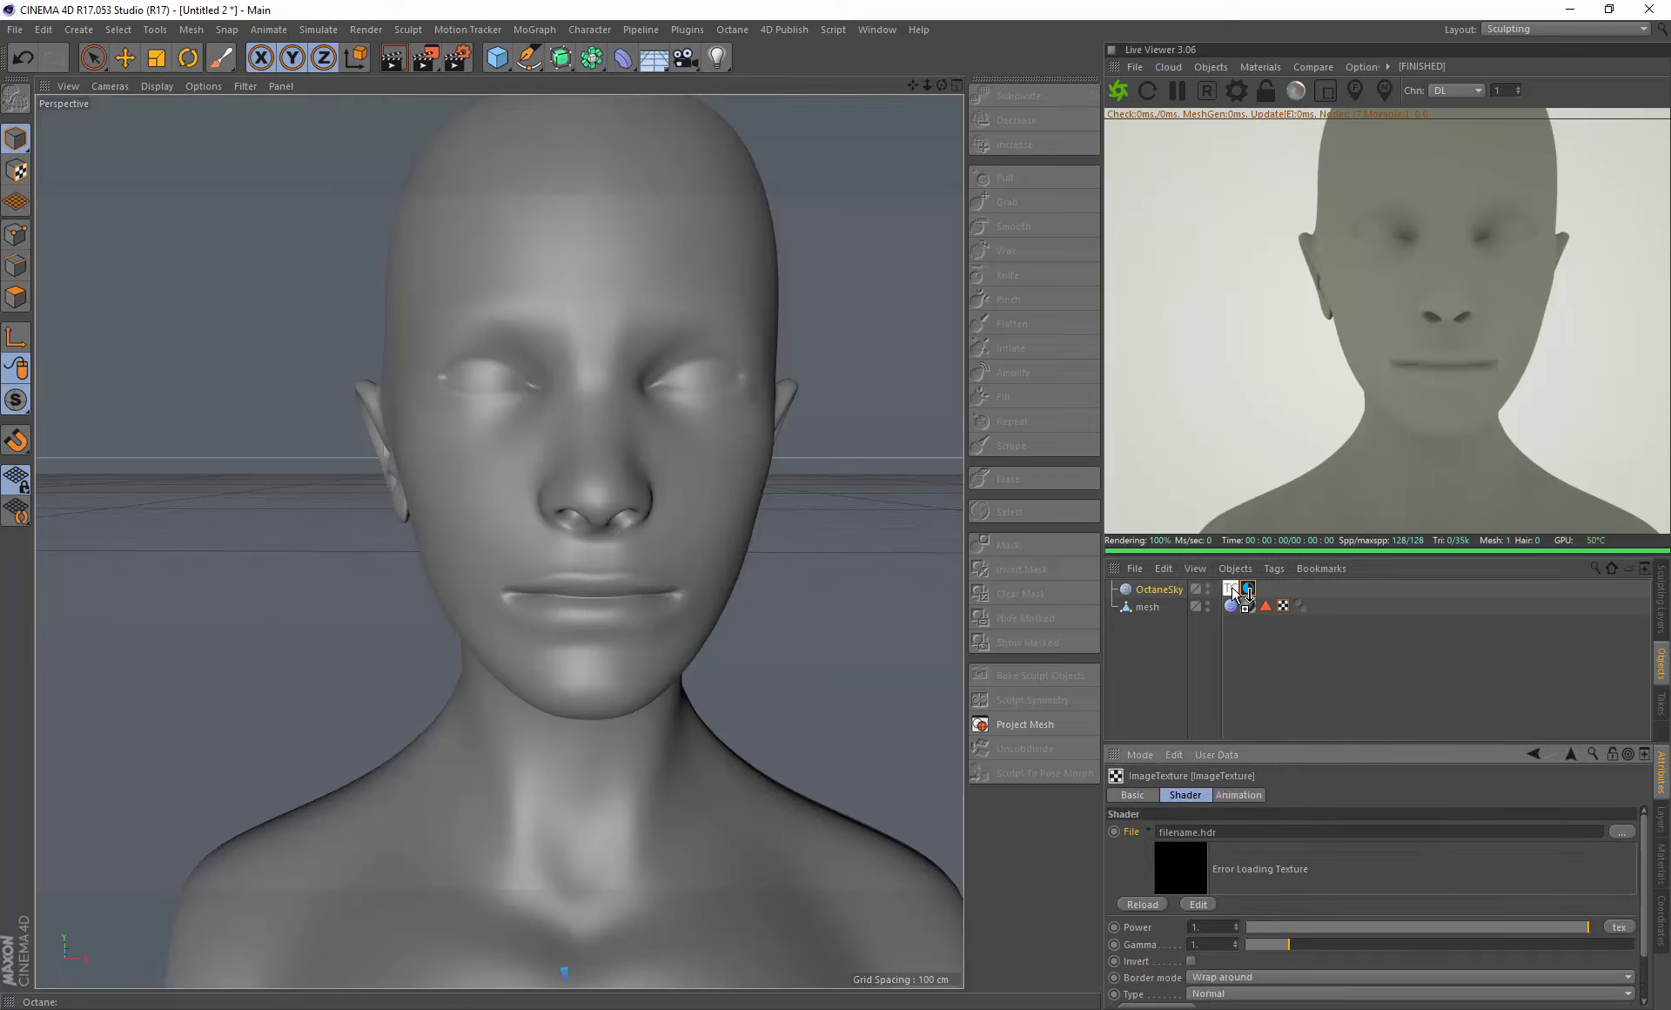
- Open the content library's HDR images with the OctaneSky's ImageTexture shader active
{"action": "left_click_drag", "start_coordinate": [1233, 589], "coordinate": [1233, 589]}
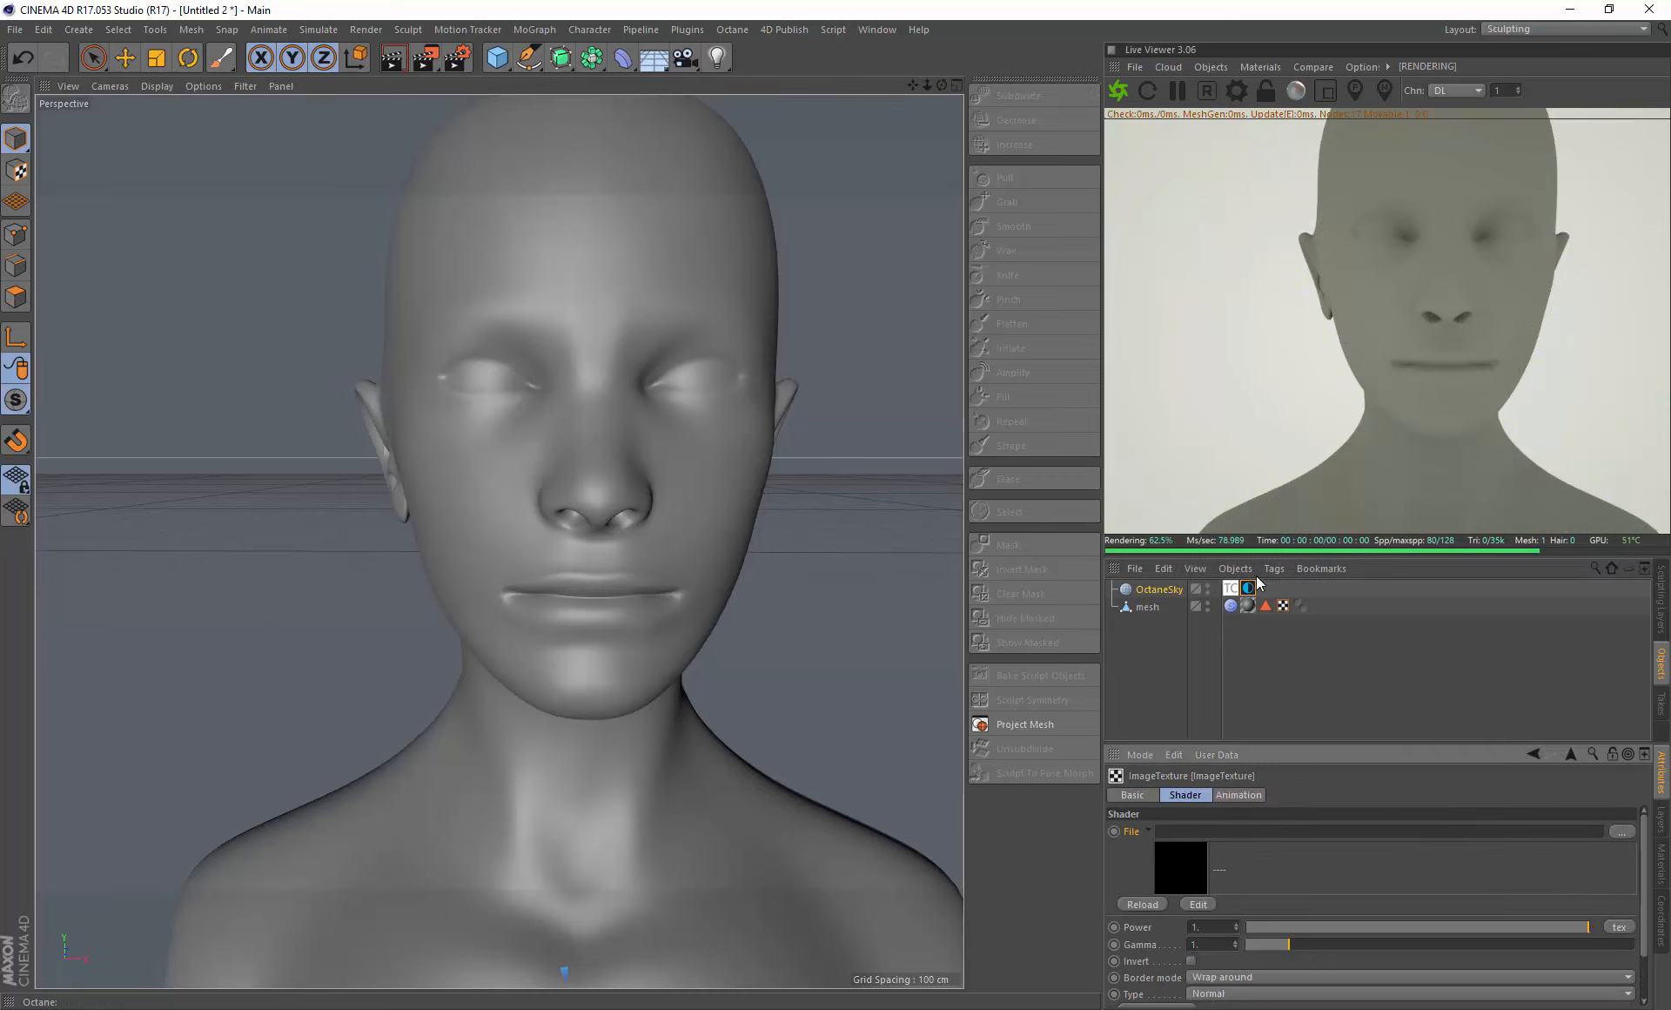
{"action": "left_click", "coordinate": [780, 29]}
{"action": "left_click", "coordinate": [788, 54]}
{"action": "left_click", "coordinate": [950, 11]}
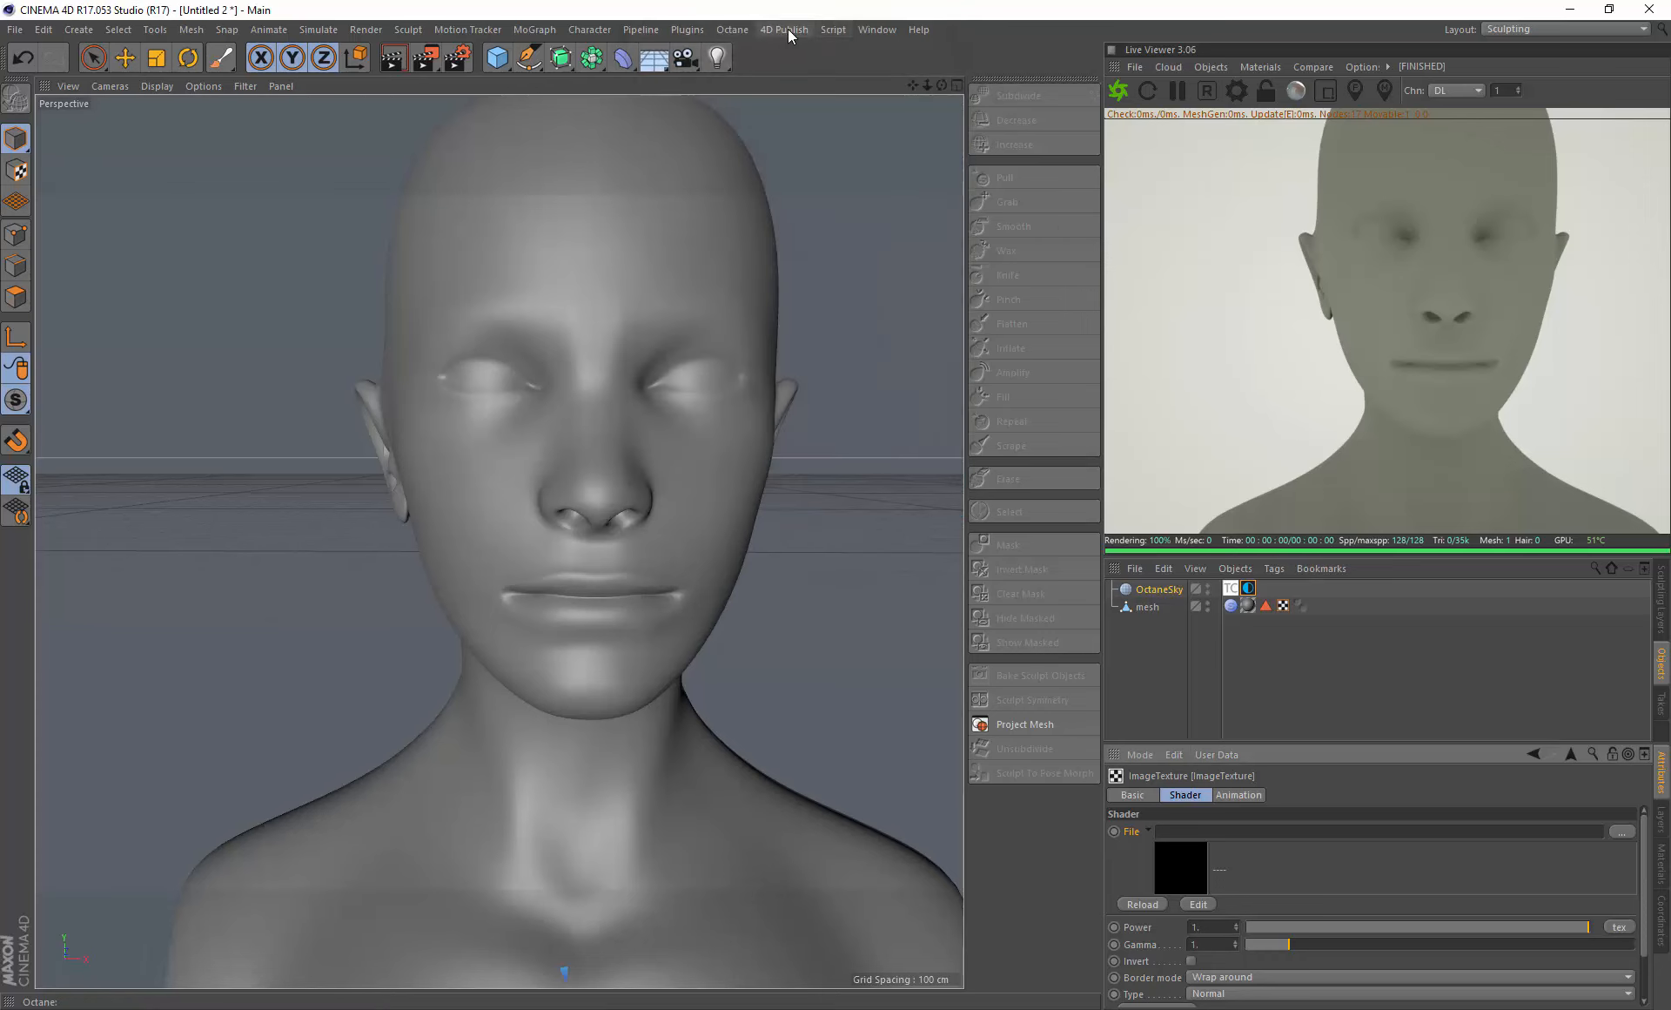
{"action": "left_click", "coordinate": [788, 33]}
{"action": "left_click", "coordinate": [794, 73]}
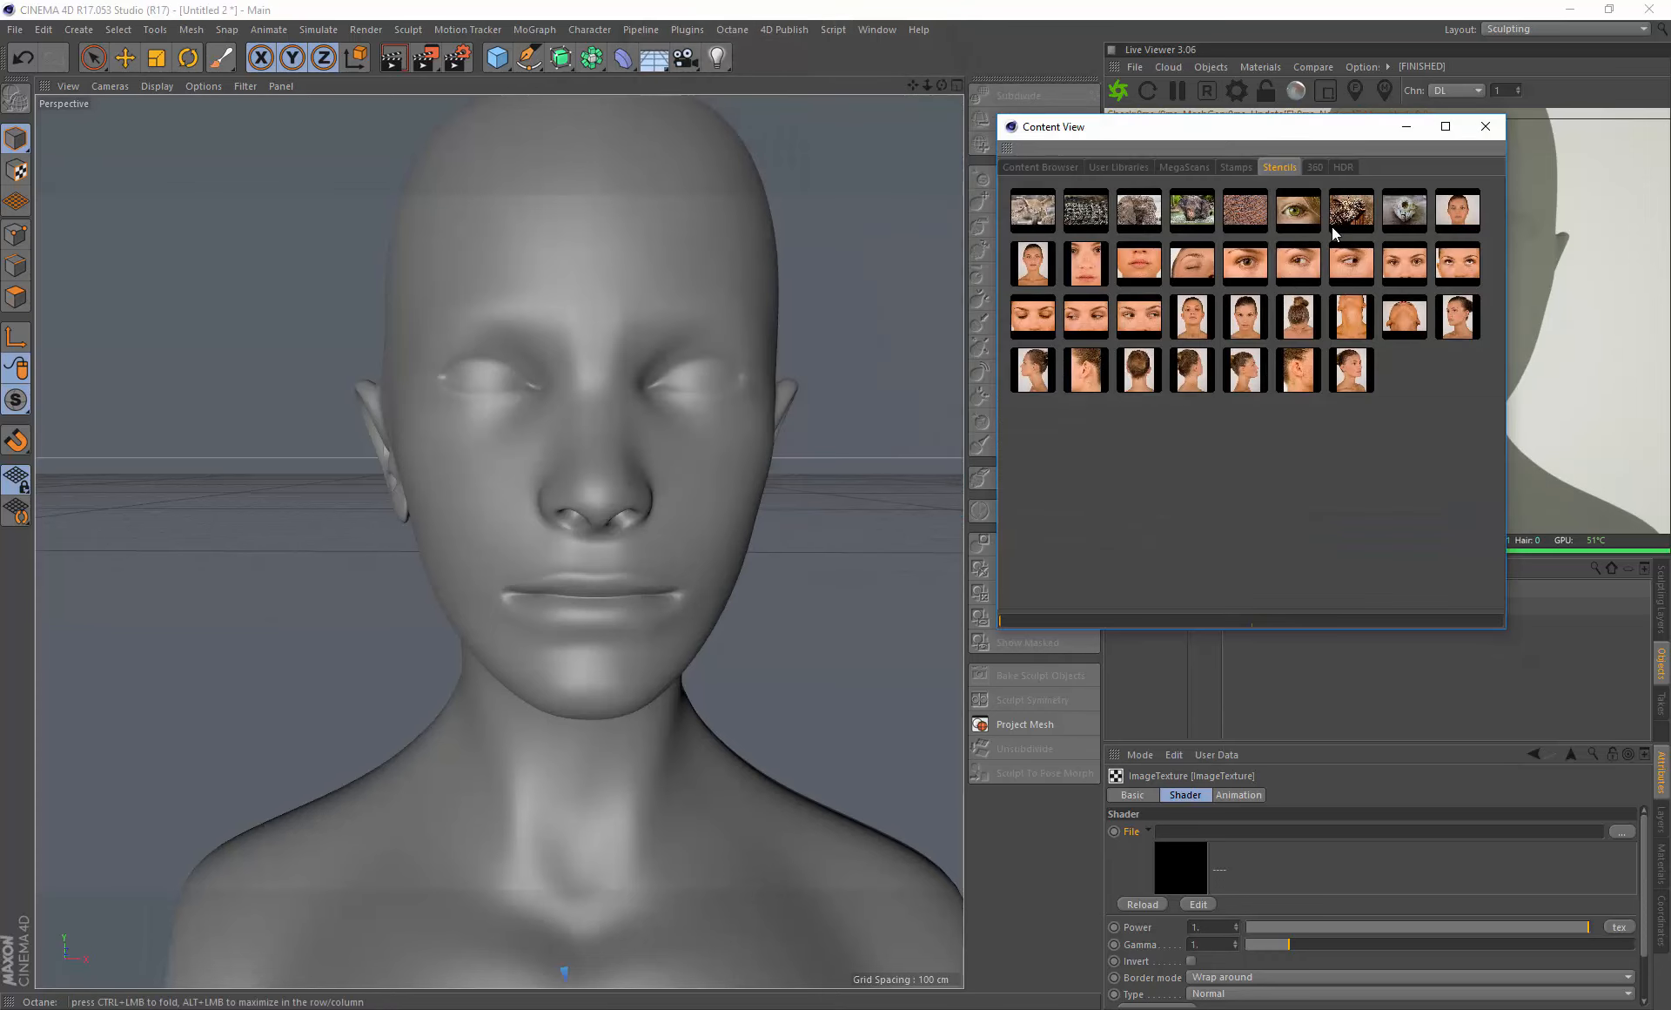
{"action": "left_click", "coordinate": [1353, 169]}
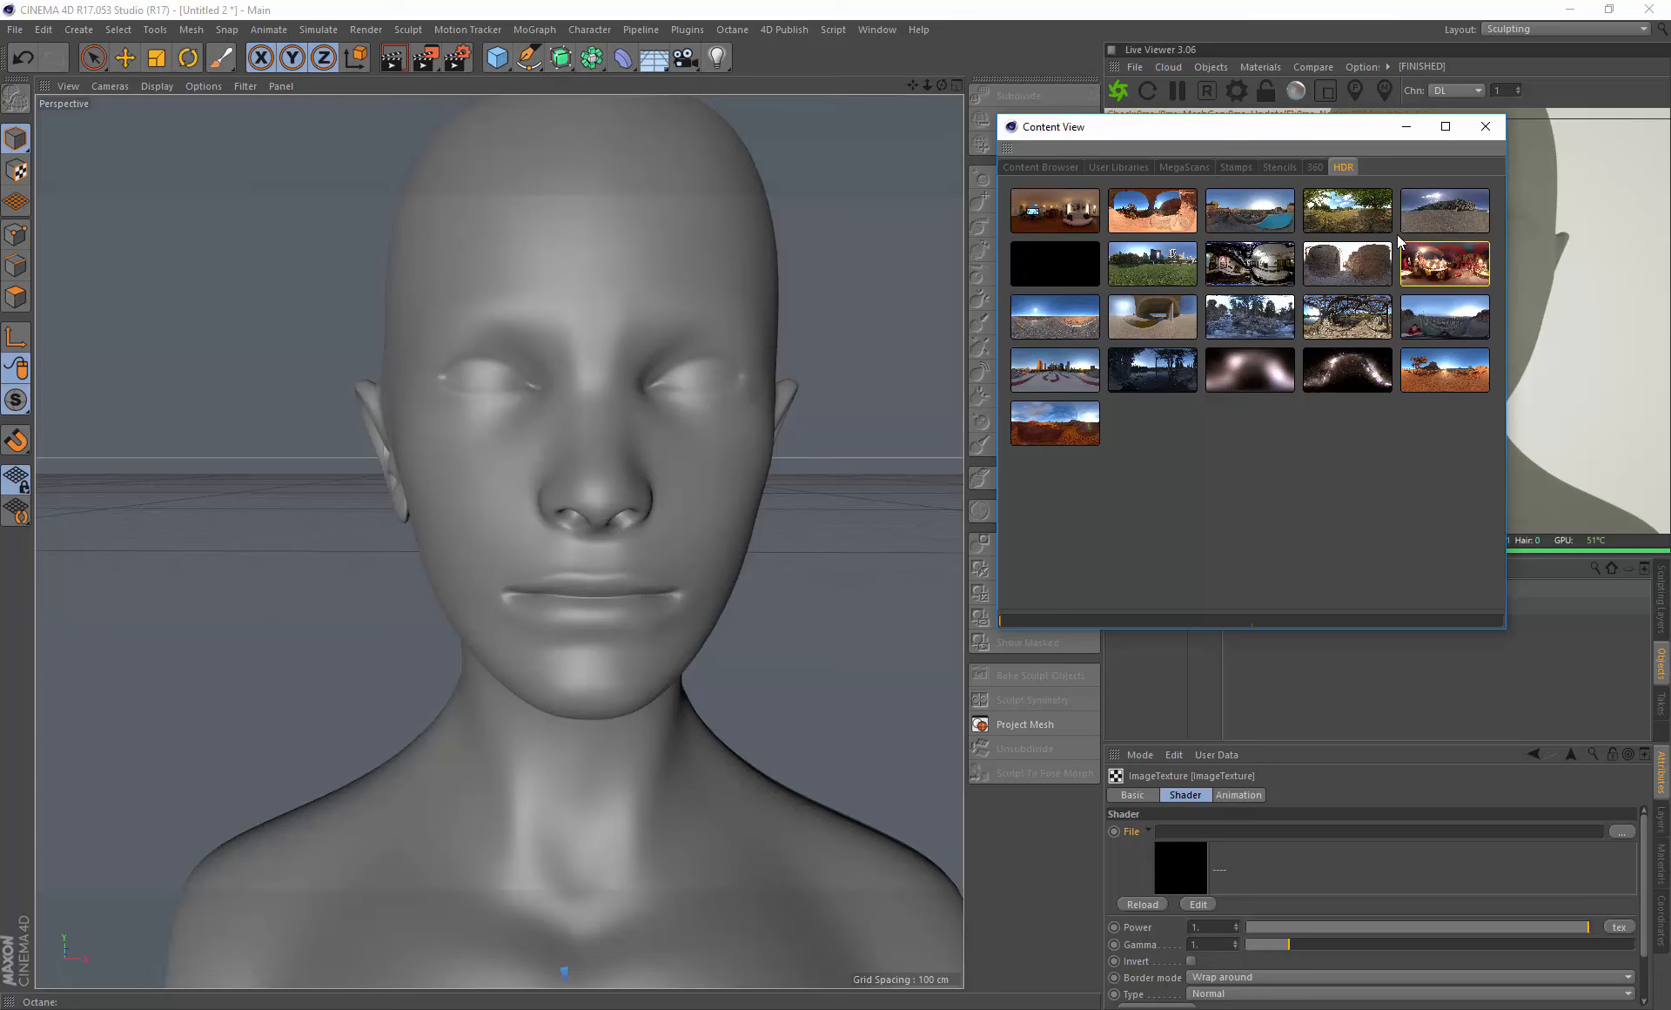
- Try the Basketball Court and Barcelona Rooftops HDR images as the OctaneSky's environment texture
{"action": "left_click", "coordinate": [1336, 215]}
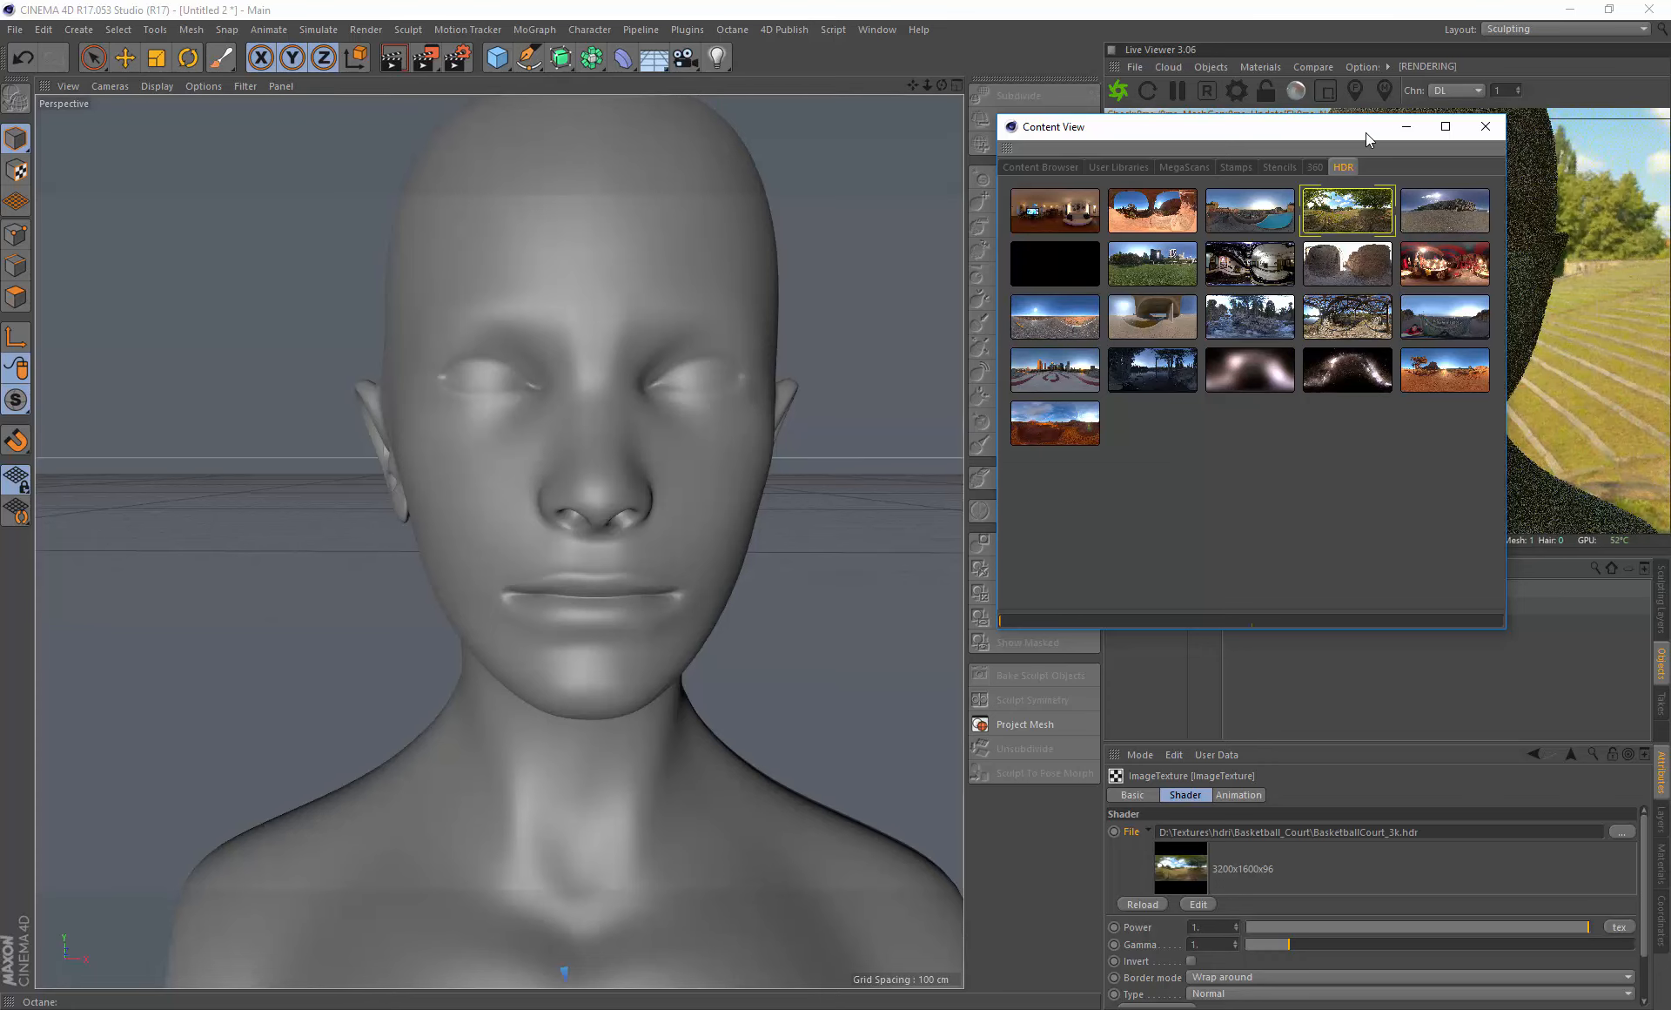
{"action": "left_click_drag", "start_coordinate": [1366, 132], "coordinate": [1042, 146]}
{"action": "left_click", "coordinate": [931, 242]}
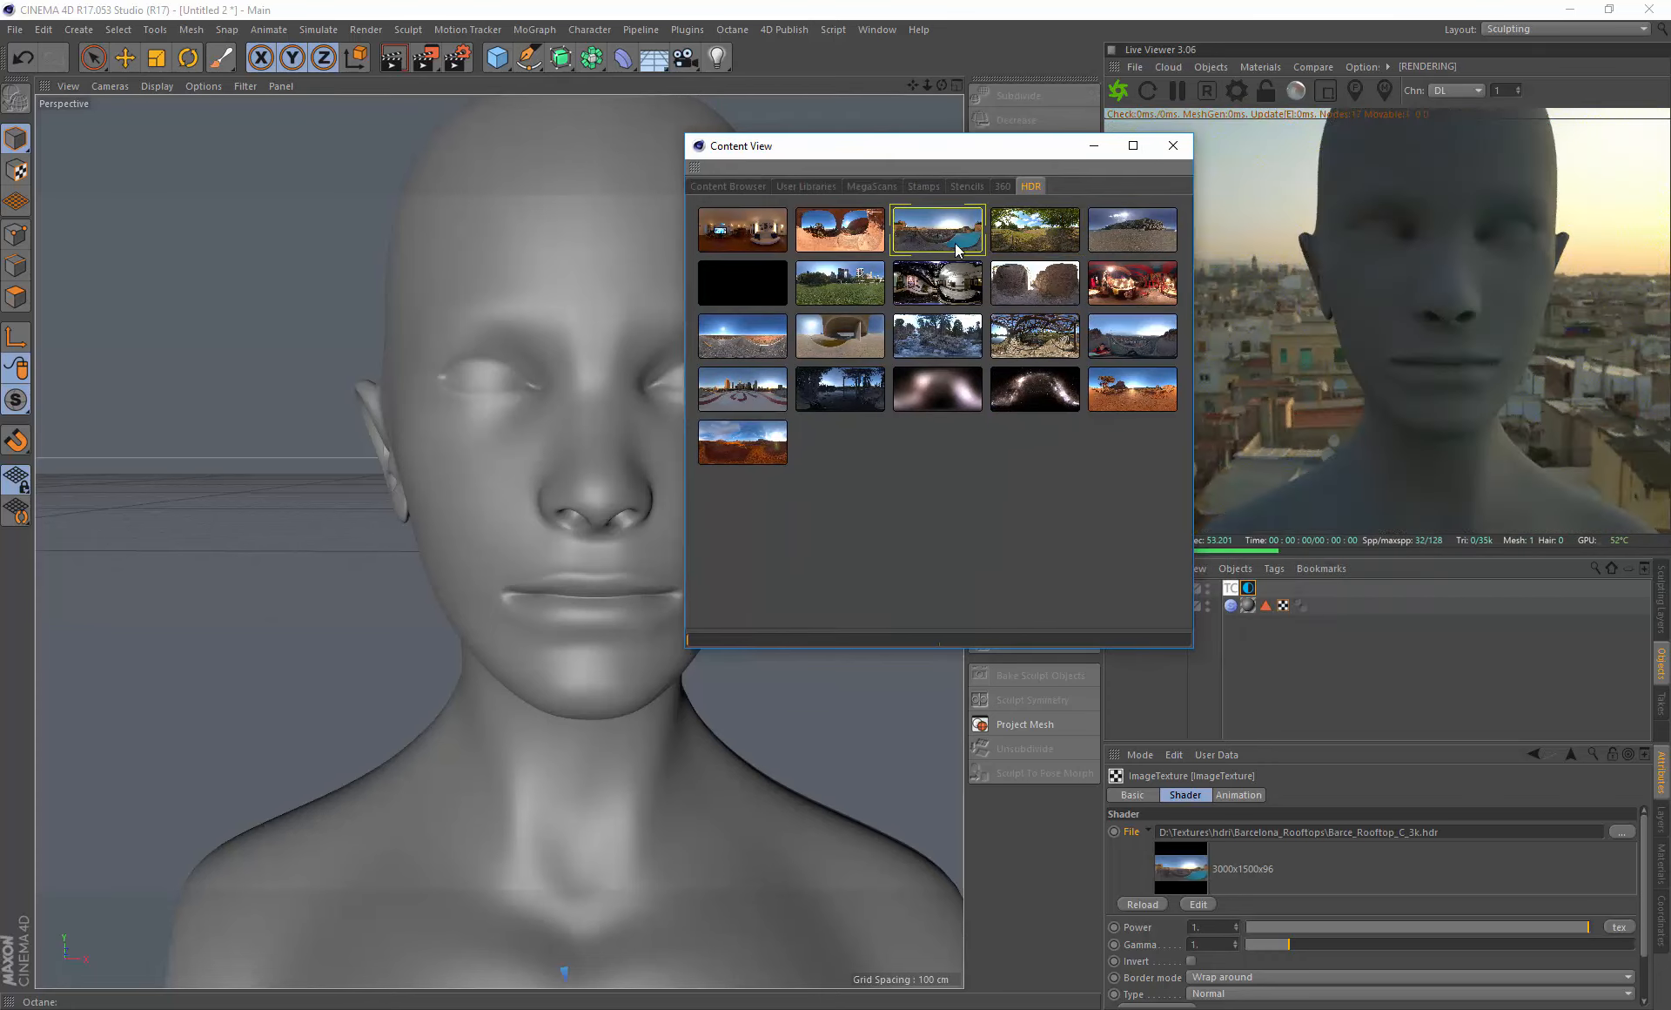
- Apply the Circus_Backstage_3k.hdr image to the OctaneSky's texture and close the content library
{"action": "left_click", "coordinate": [1128, 294]}
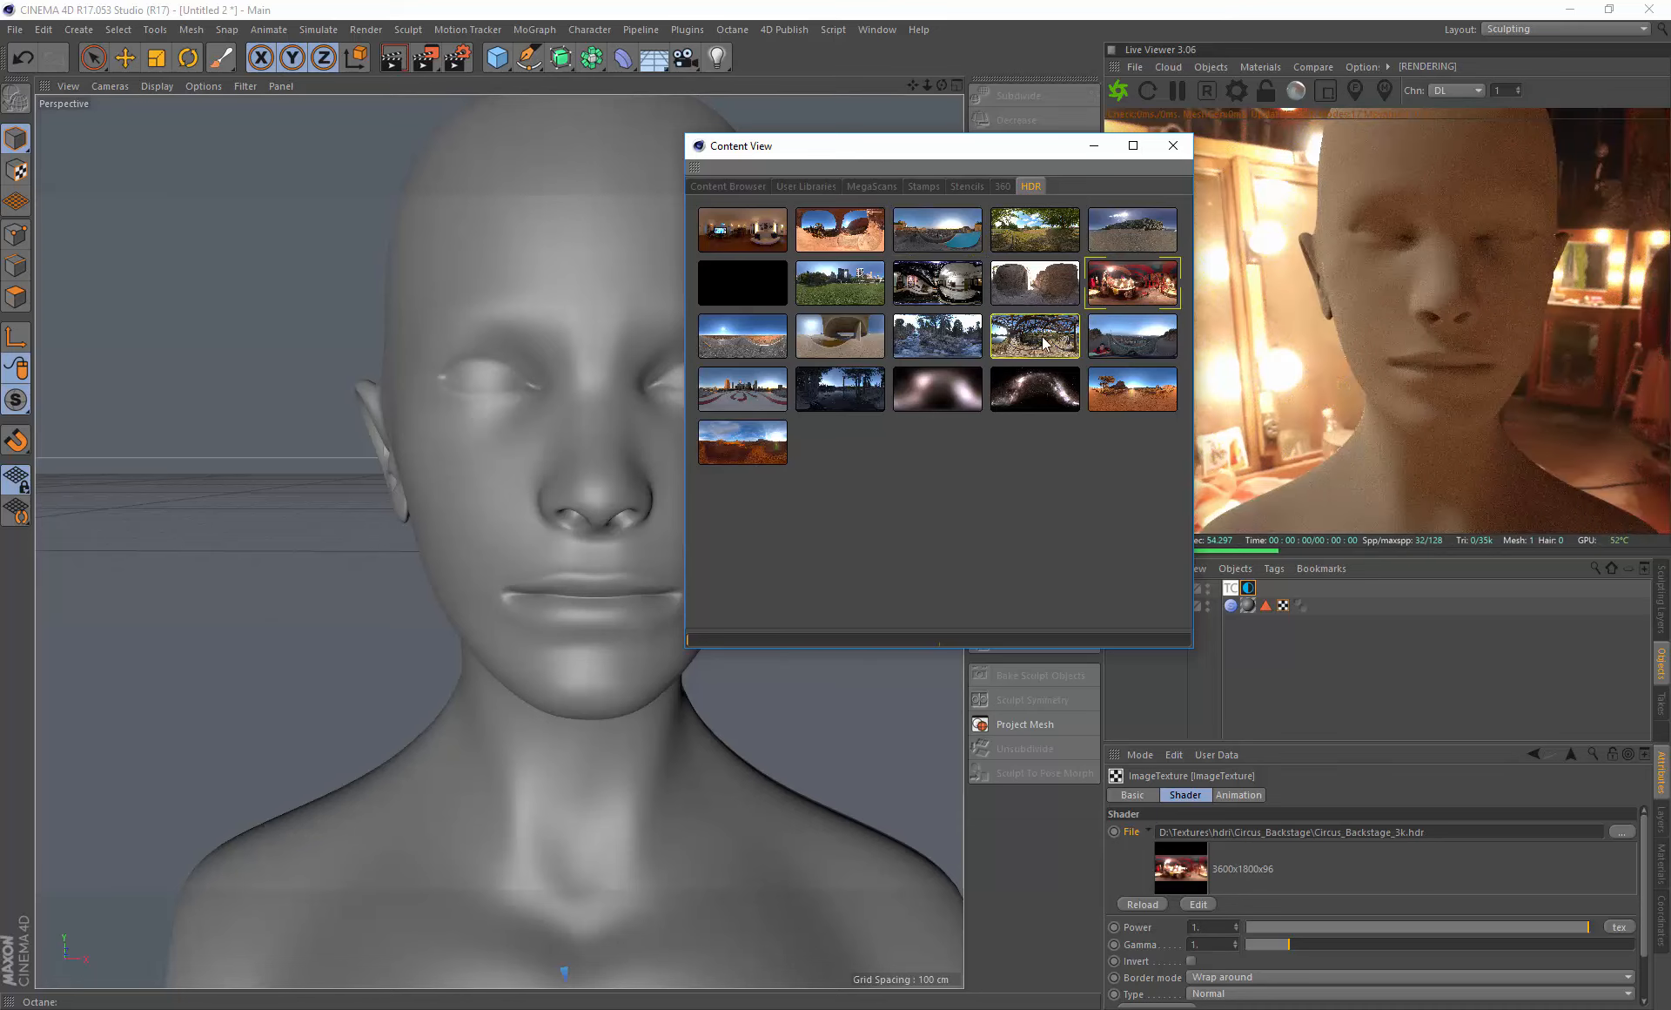
{"action": "left_click", "coordinate": [1173, 145]}
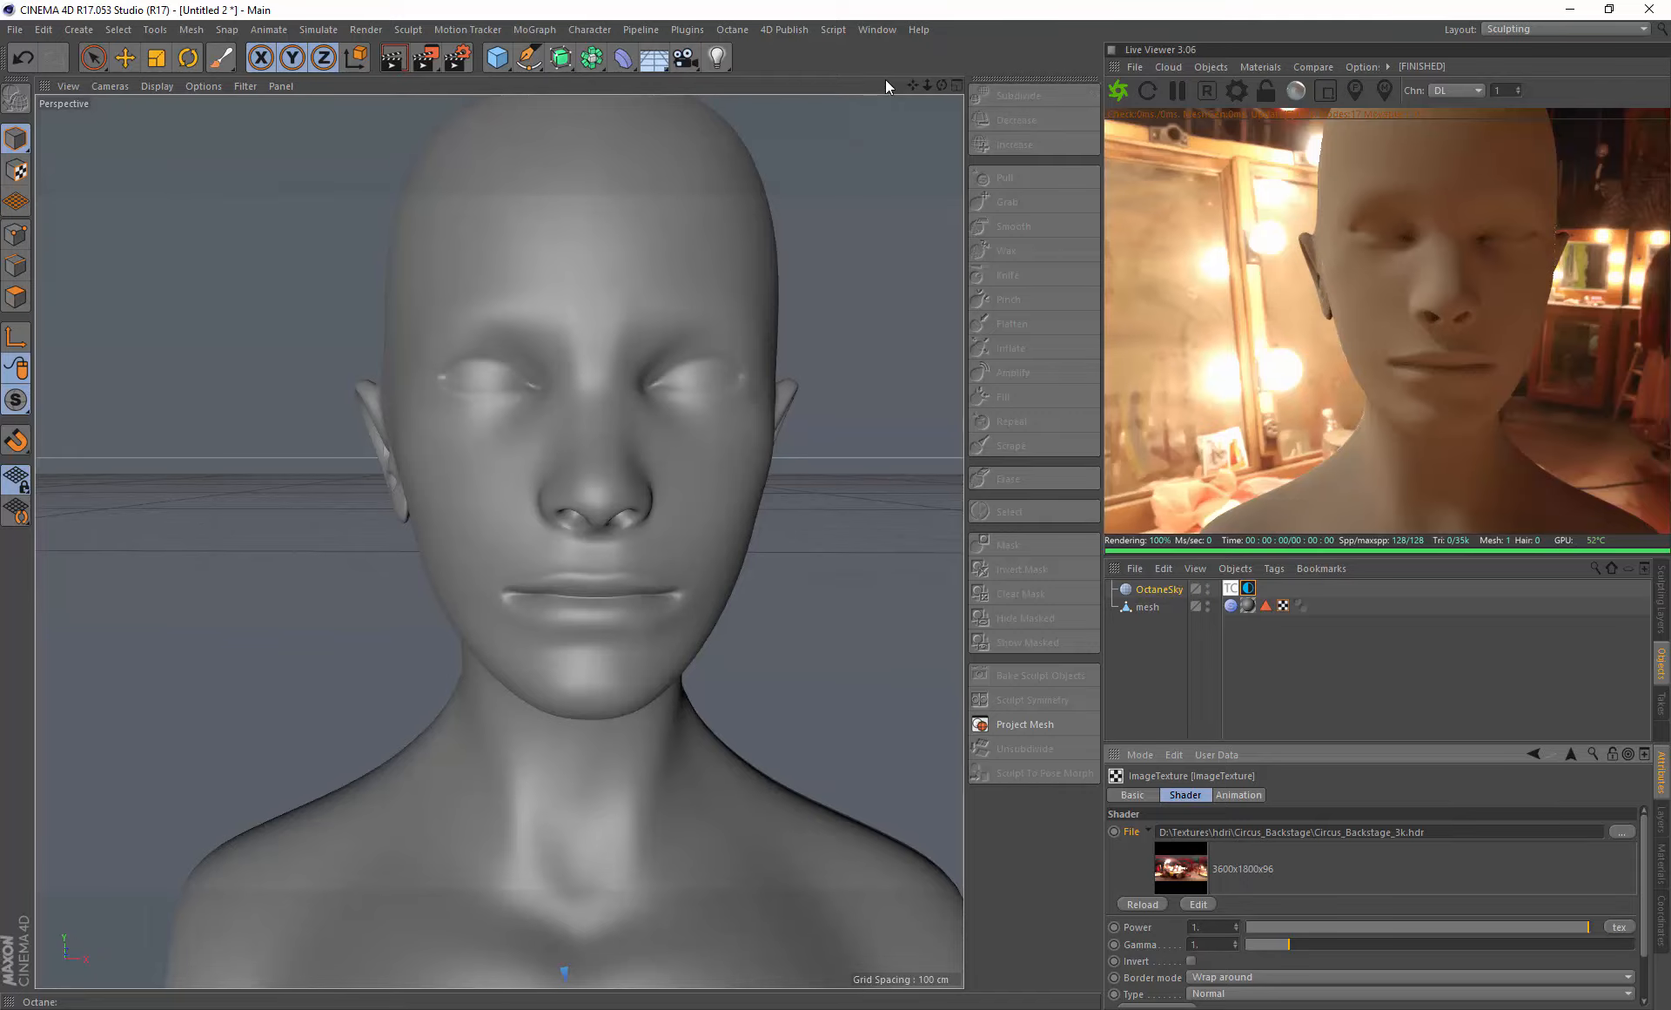
{"action": "left_click_drag", "start_coordinate": [899, 105], "coordinate": [627, 471], "text": "alt"}
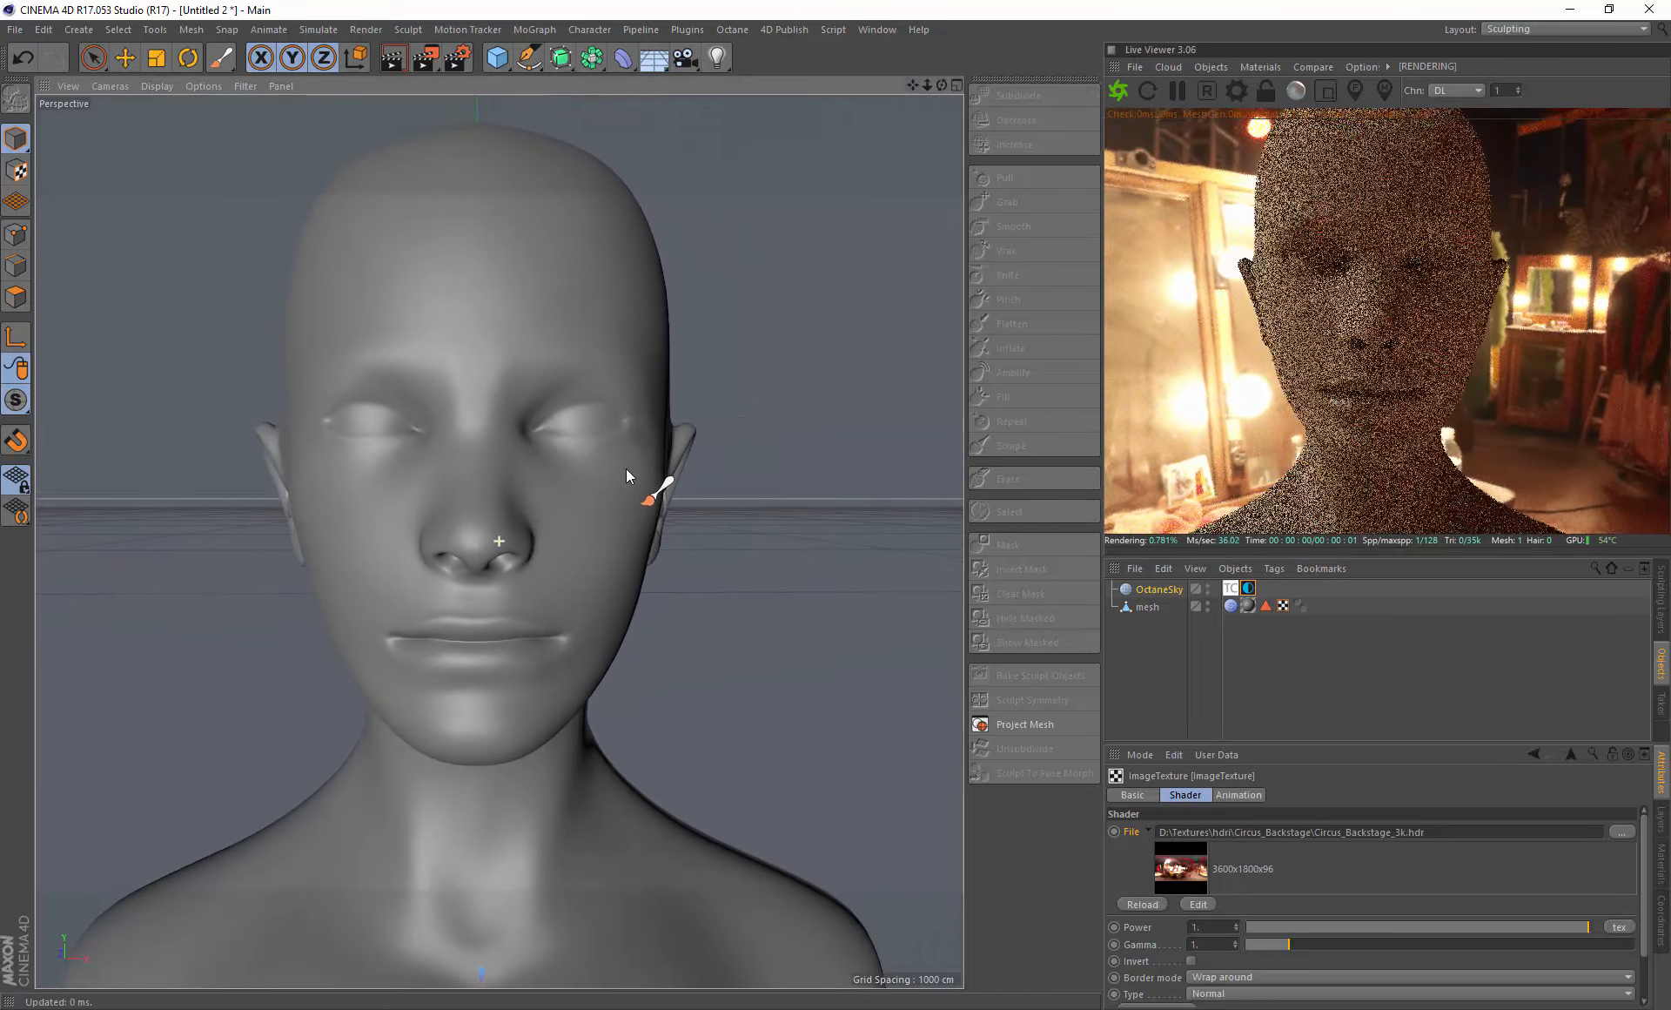
- Activate the Paint Brush and load a front-facing portrait photo from the stencil library as its stencil
{"action": "left_click", "coordinate": [782, 30]}
{"action": "left_click", "coordinate": [795, 73]}
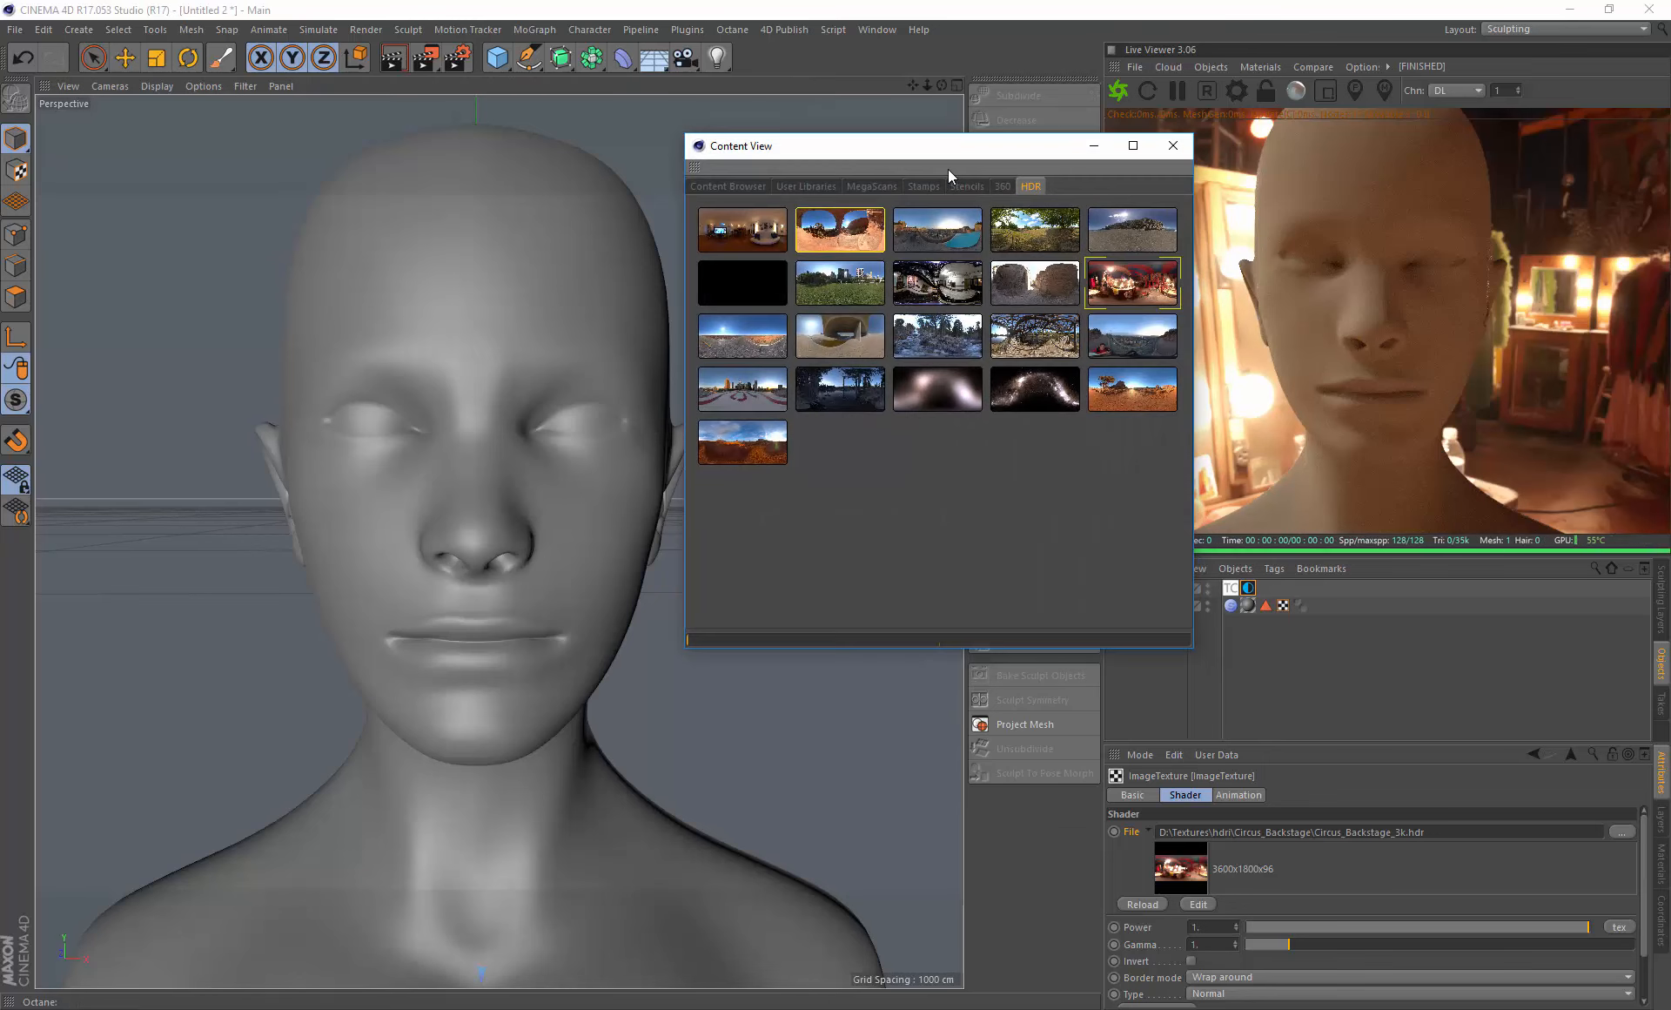
{"action": "left_click", "coordinate": [967, 187]}
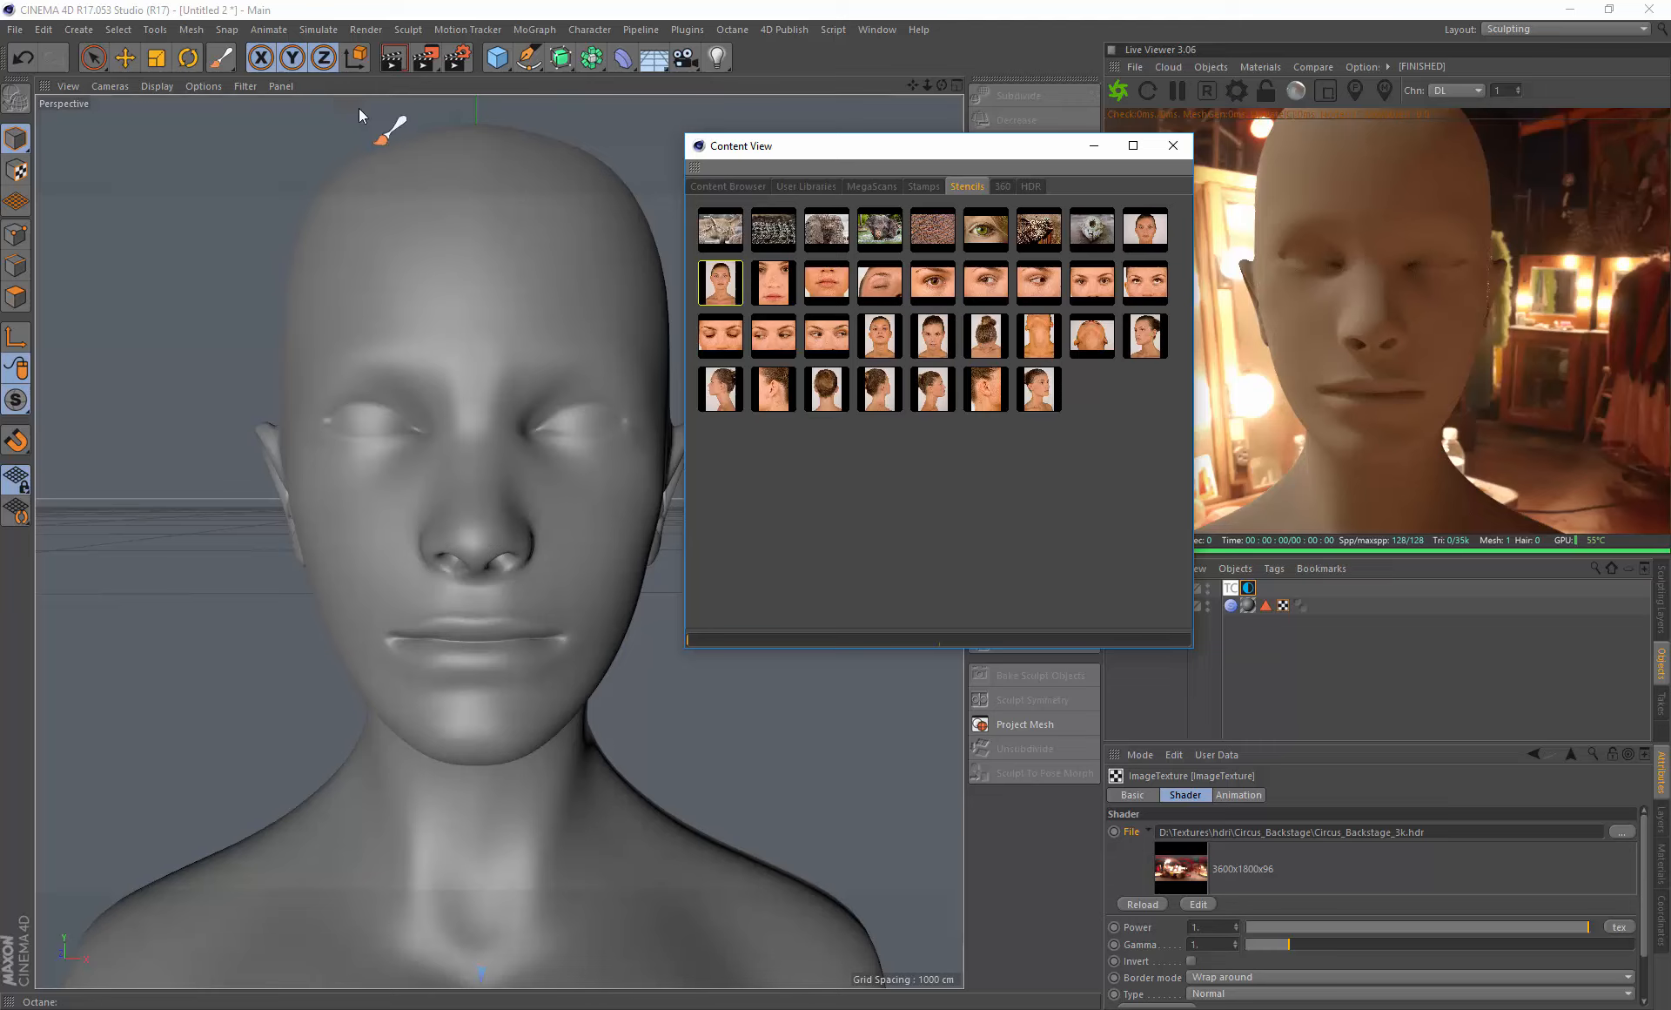
{"action": "left_click", "coordinate": [222, 58]}
{"action": "left_click", "coordinate": [936, 340]}
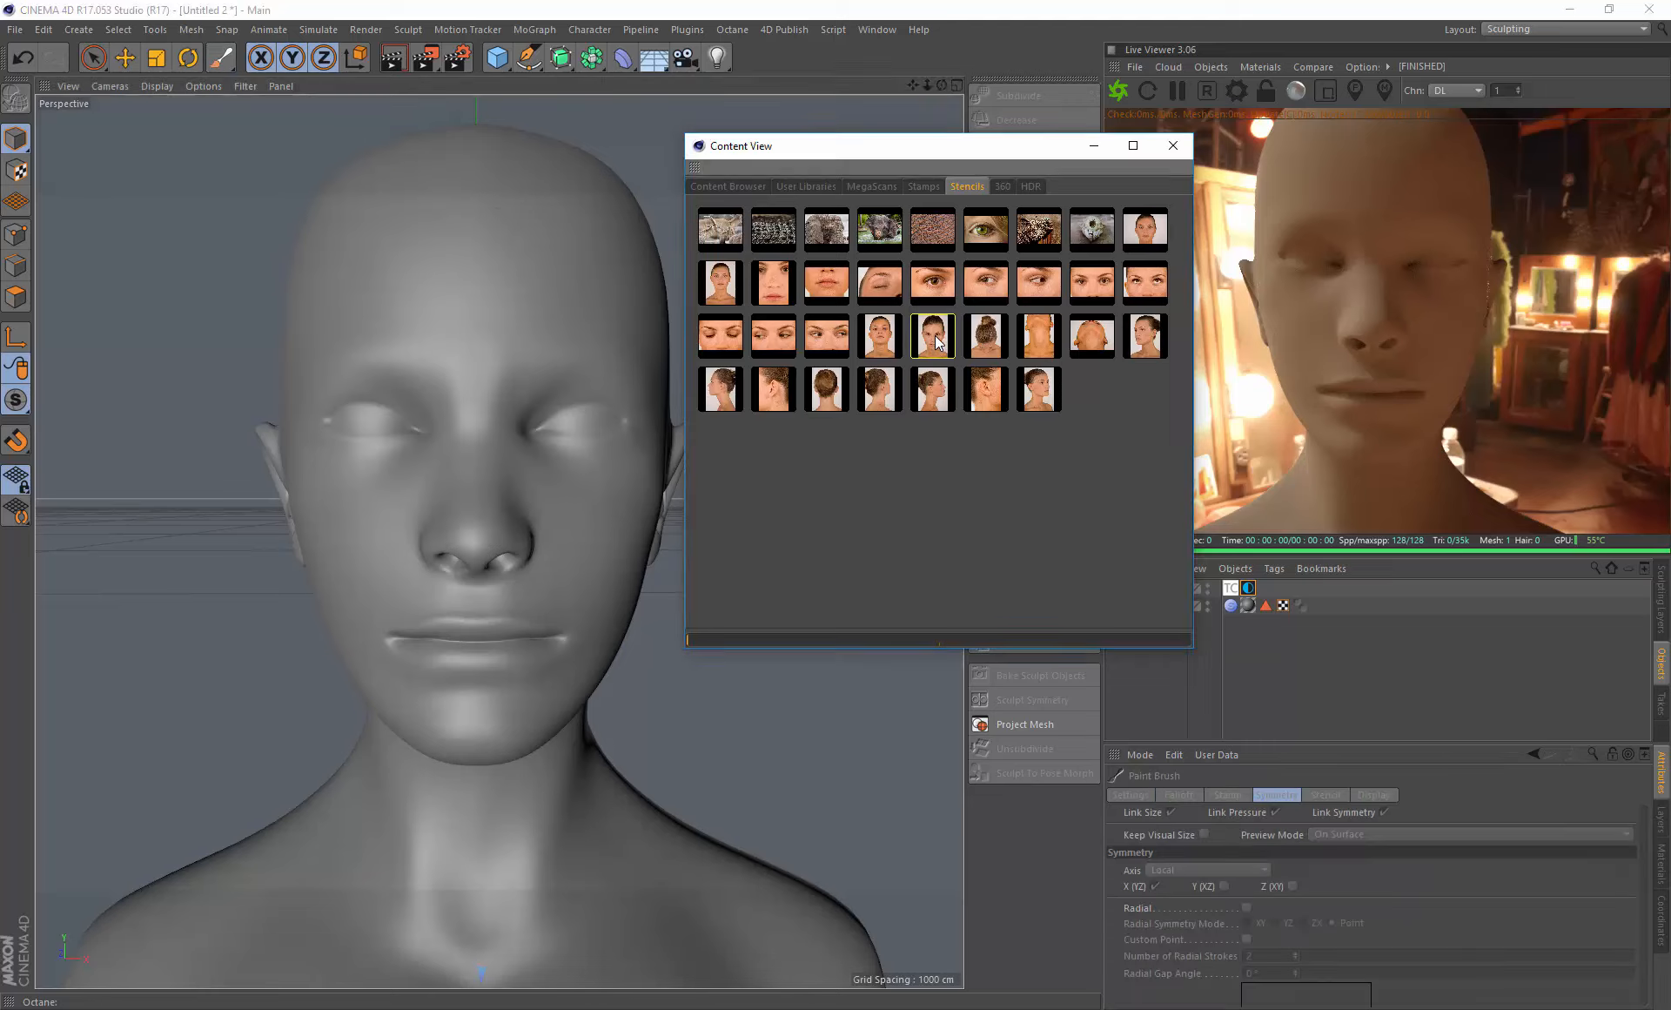
{"action": "left_click", "coordinate": [976, 248]}
- Select the mesh, then scale and position the portrait stencil until its facial features match the head's front
{"action": "left_click_drag", "start_coordinate": [960, 148], "coordinate": [875, 120]}
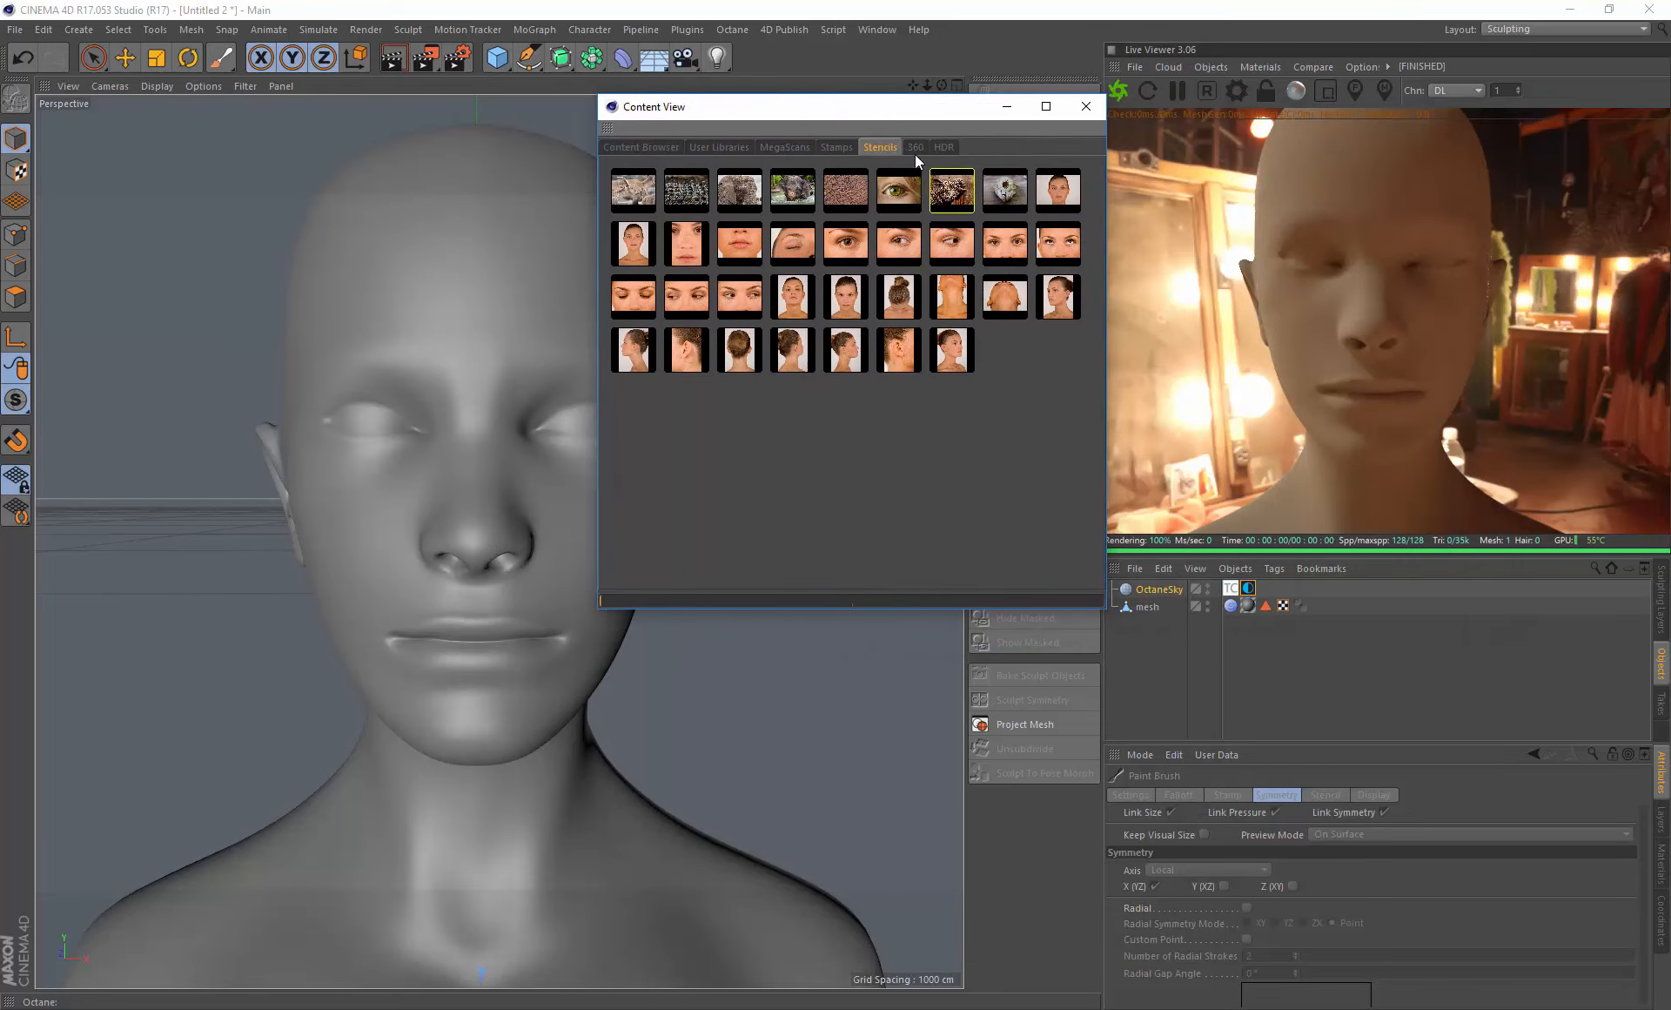
{"action": "mouse_move", "coordinate": [905, 114]}
{"action": "left_mouse_down"}
{"action": "mouse_move", "coordinate": [1060, 150]}
{"action": "mouse_move", "coordinate": [1341, 167]}
{"action": "left_mouse_up"}
{"action": "left_click", "coordinate": [1143, 608]}
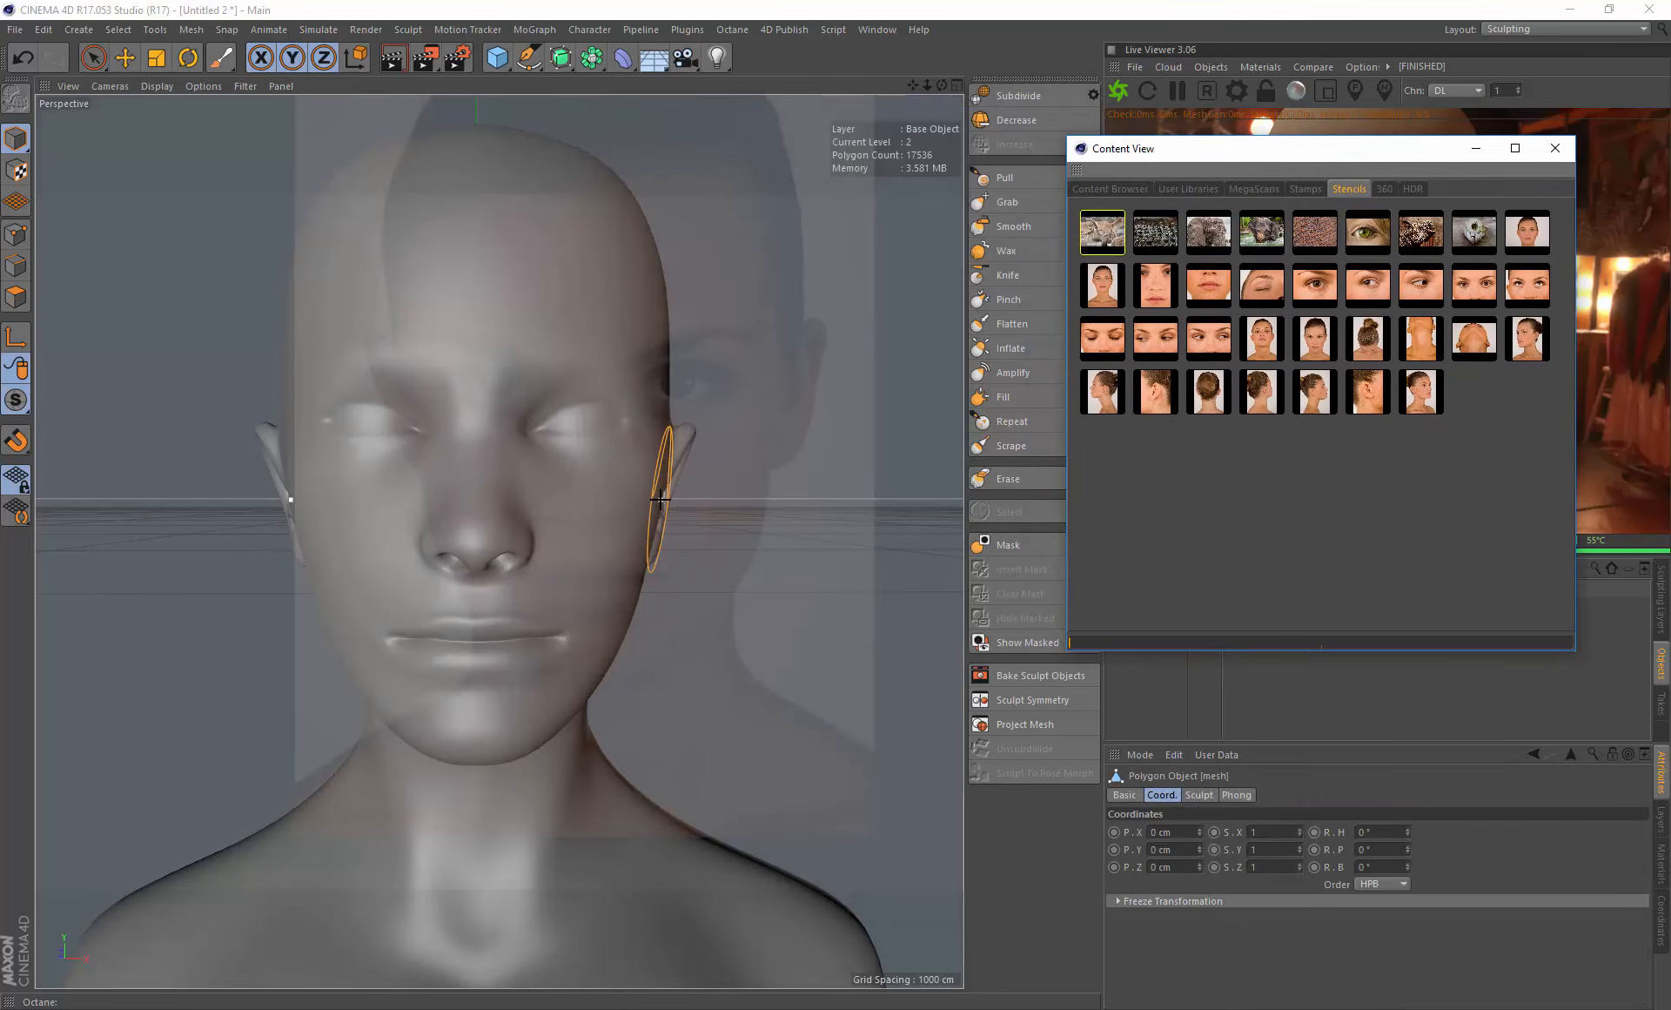
{"action": "scroll", "coordinate": [553, 517], "scroll_direction": "up", "scroll_amount": 3}
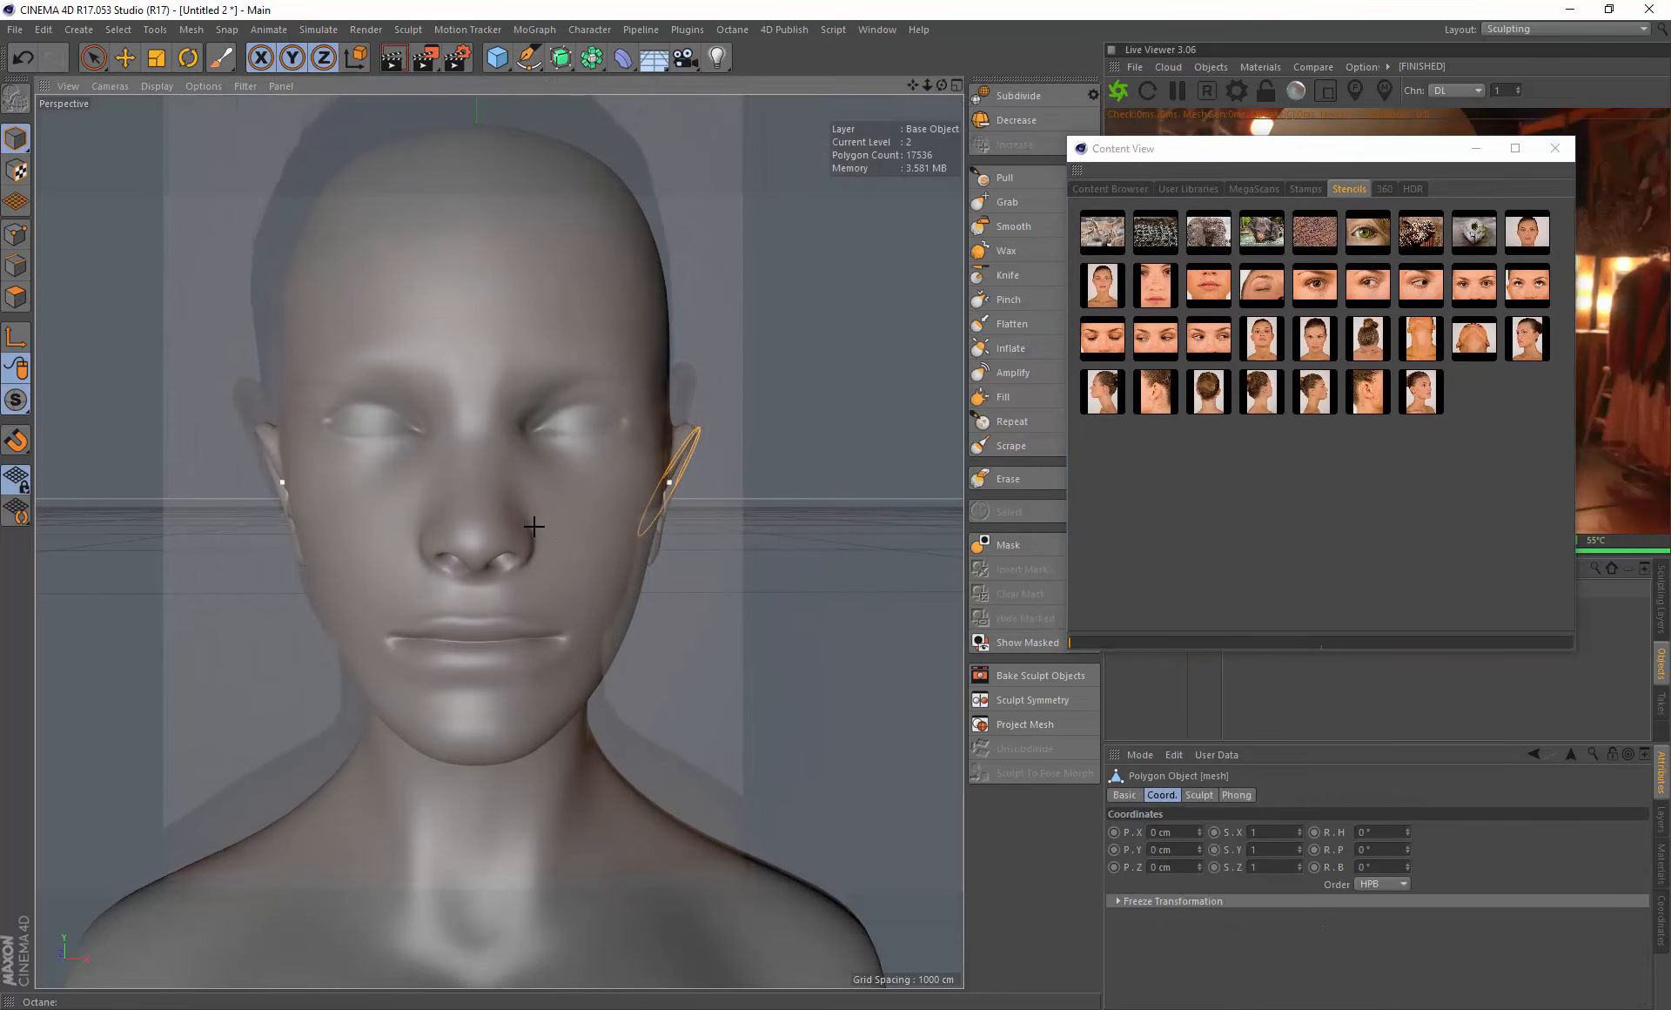
{"action": "middle_click_drag", "start_coordinate": [553, 520], "coordinate": [571, 511]}
{"action": "scroll", "coordinate": [563, 519], "scroll_direction": "up", "scroll_amount": 4}
{"action": "scroll", "coordinate": [562, 519], "scroll_direction": "down", "scroll_amount": 3}
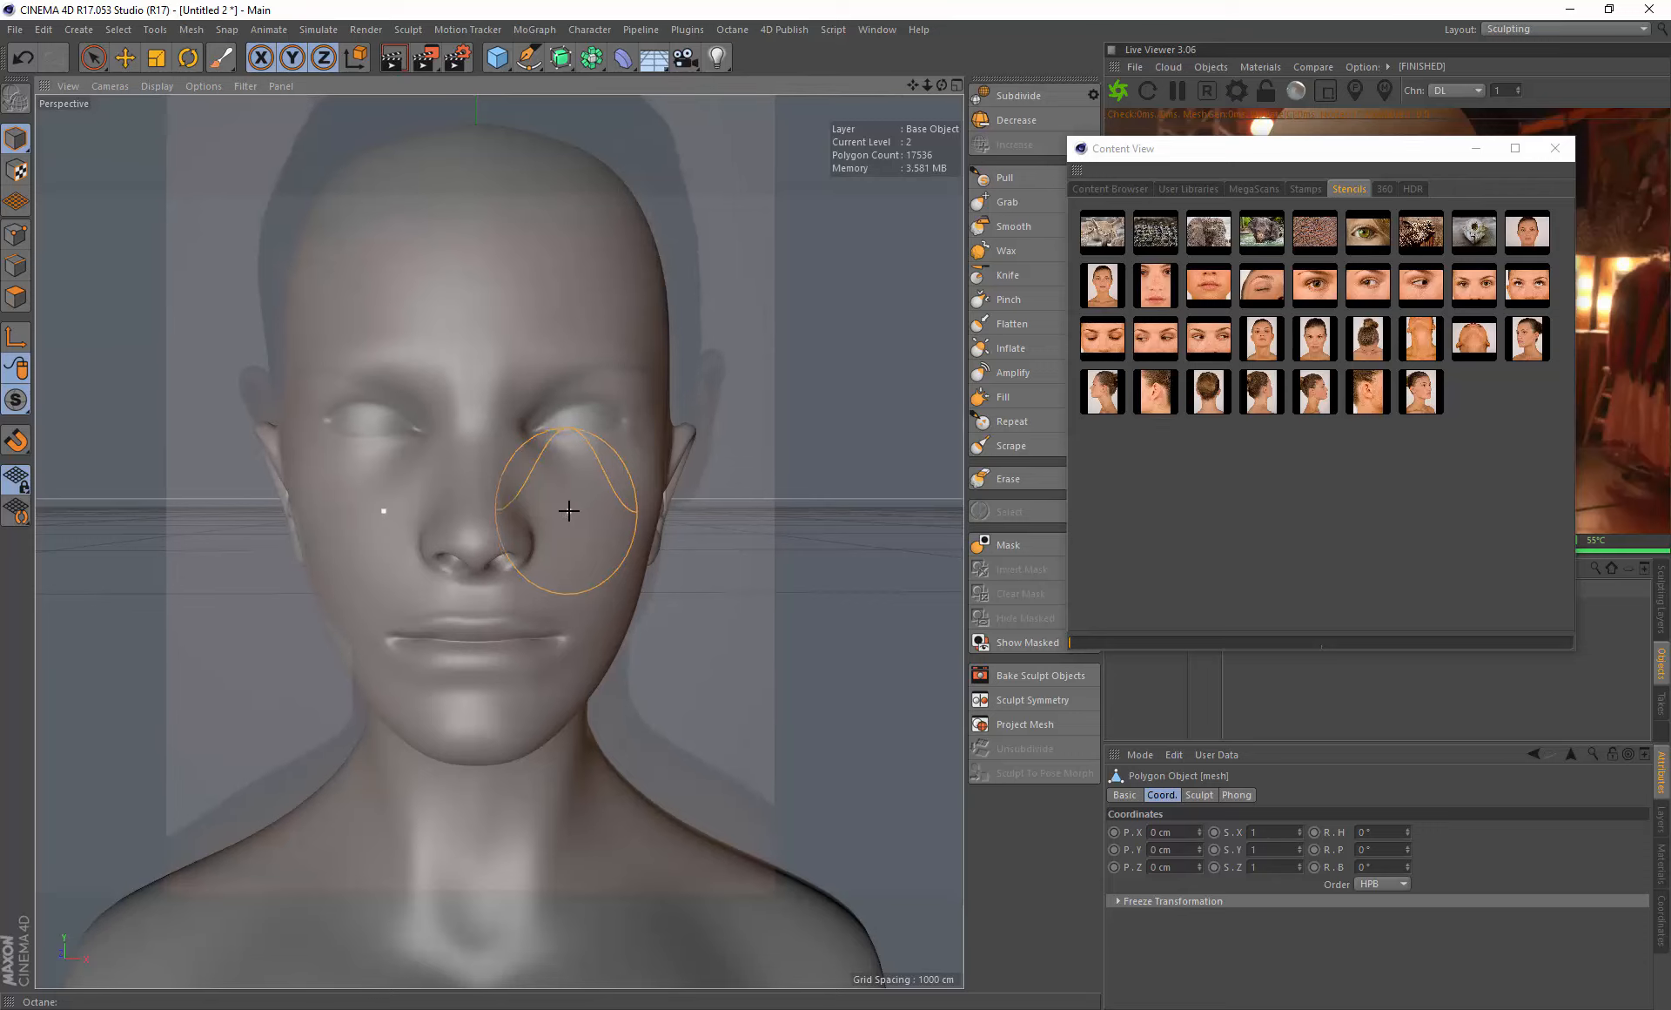
{"action": "right_click_drag", "start_coordinate": [571, 512], "coordinate": [569, 512]}
{"action": "middle_click_drag", "start_coordinate": [558, 514], "coordinate": [555, 517]}
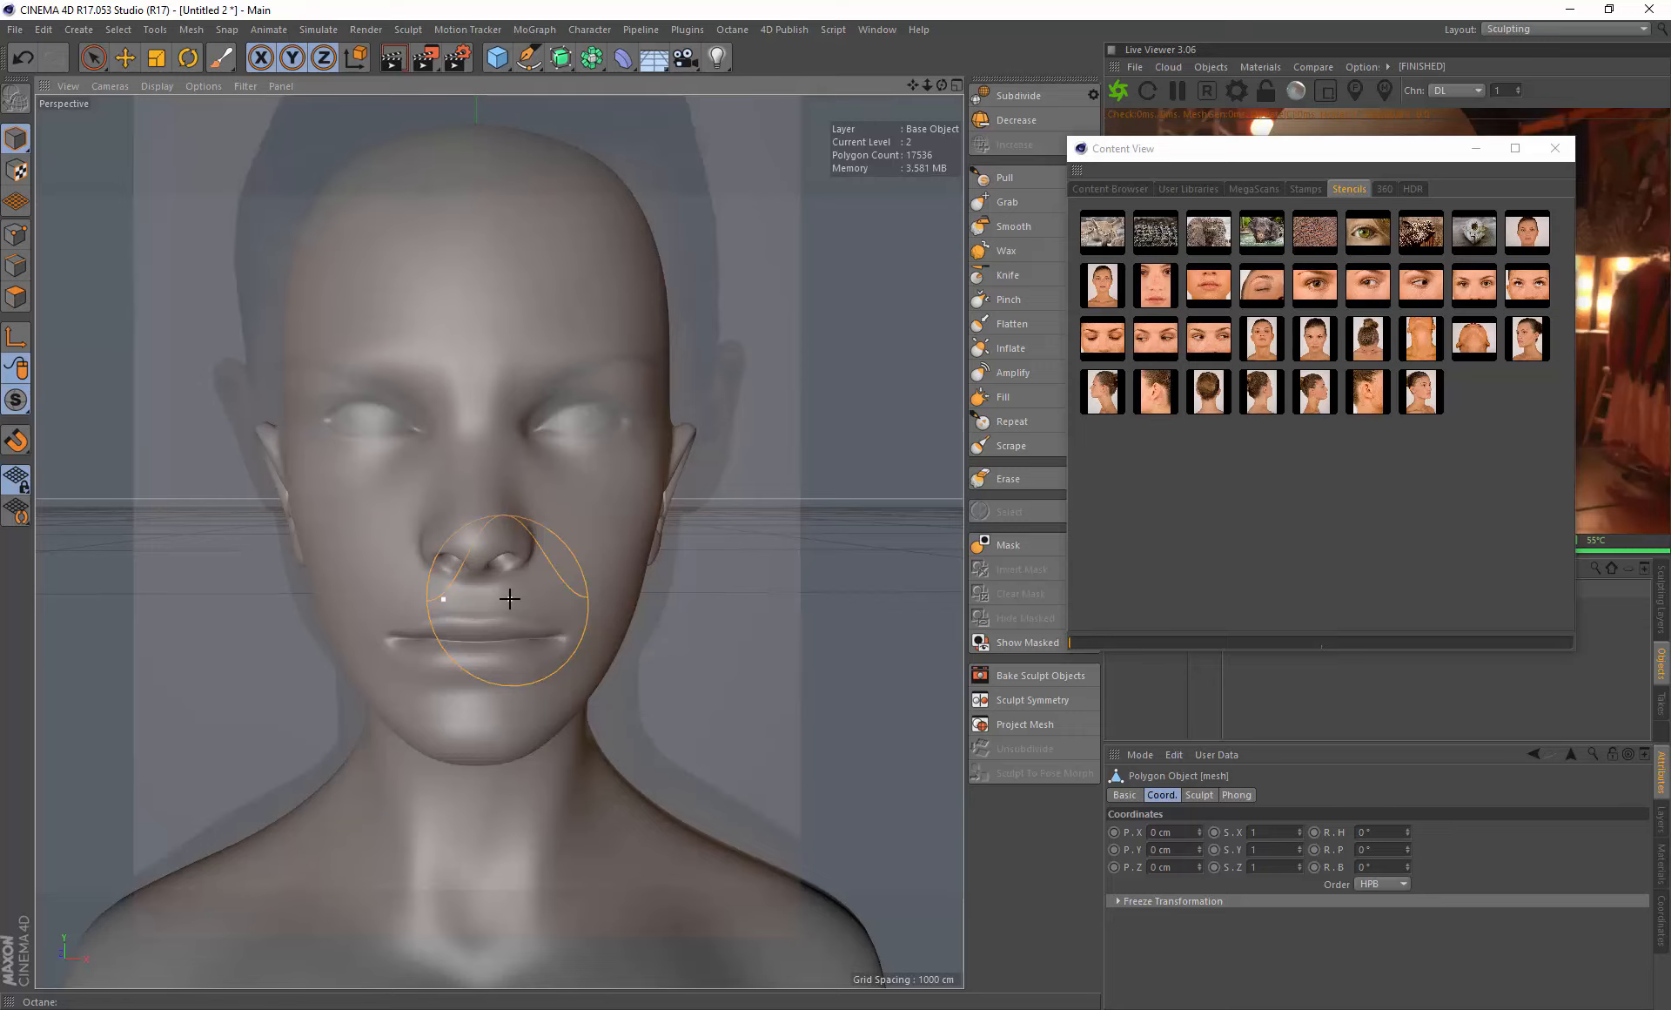
- Resize the brush and paint the stencil onto the forehead, eyes, cheeks, nose, mouth and chin
{"action": "middle_click_drag", "start_coordinate": [429, 347], "coordinate": [407, 344]}
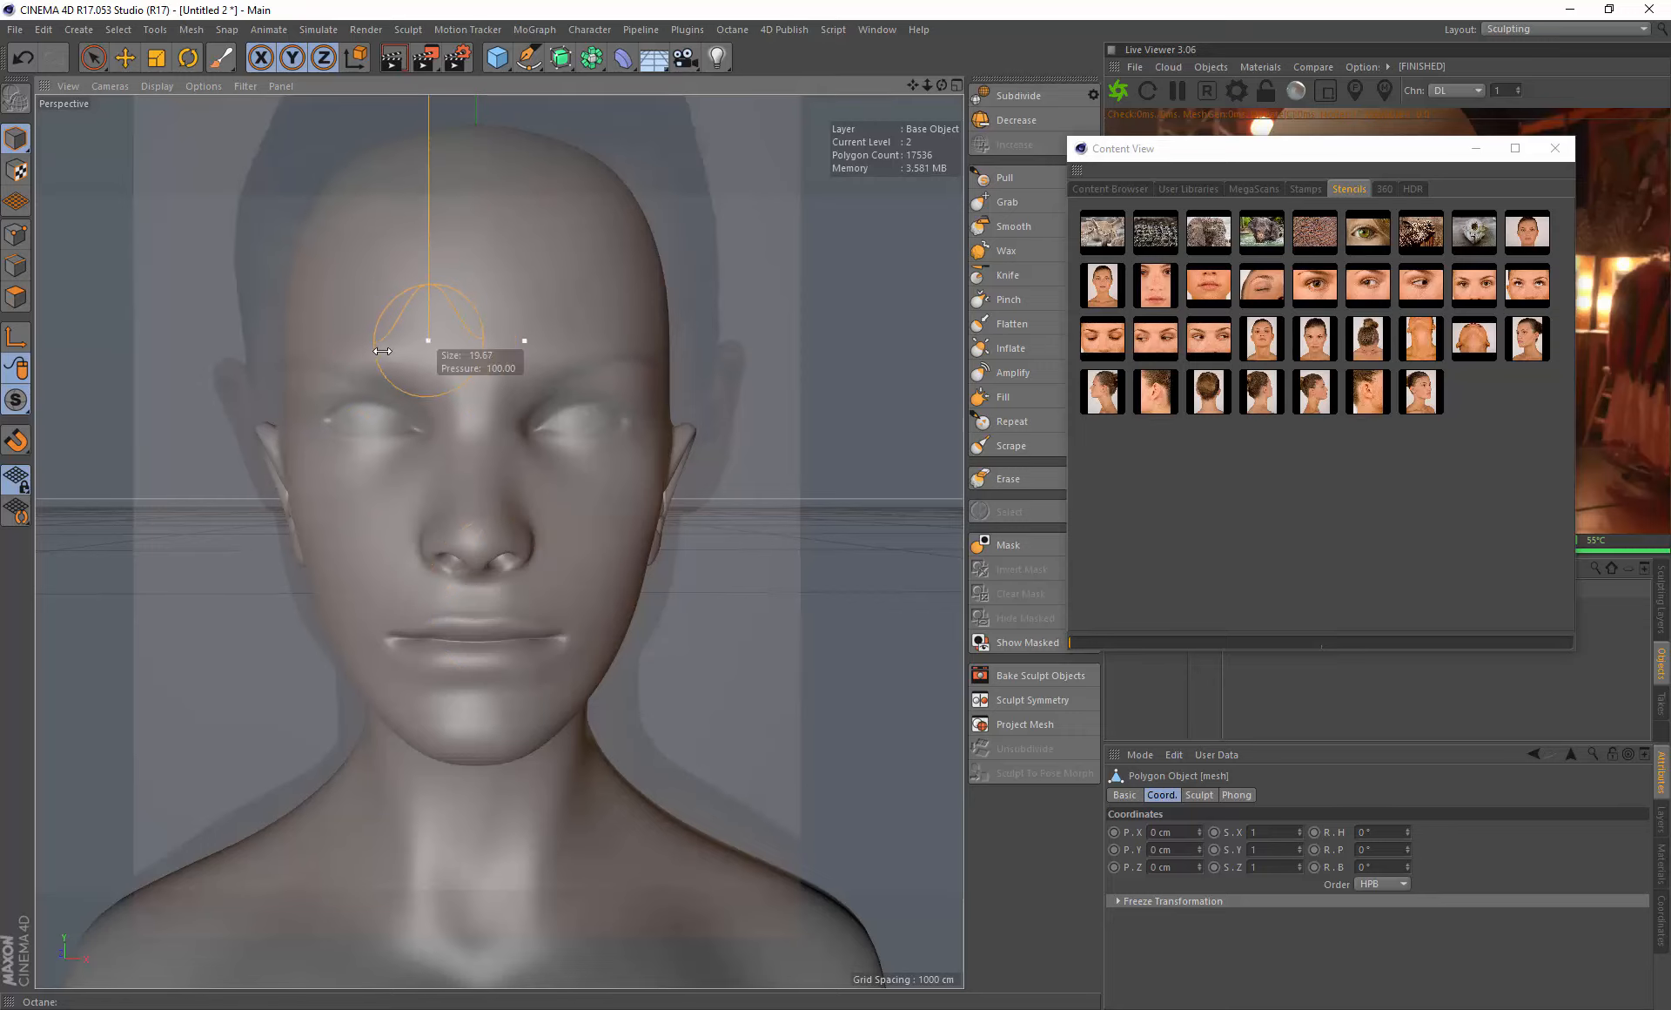
{"action": "mouse_move", "coordinate": [340, 195]}
{"action": "left_mouse_down"}
{"action": "mouse_move", "coordinate": [391, 232]}
{"action": "mouse_move", "coordinate": [446, 190]}
{"action": "mouse_move", "coordinate": [409, 156]}
{"action": "mouse_move", "coordinate": [322, 205]}
{"action": "mouse_move", "coordinate": [282, 319]}
{"action": "mouse_move", "coordinate": [388, 309]}
{"action": "mouse_move", "coordinate": [447, 365]}
{"action": "mouse_move", "coordinate": [307, 396]}
{"action": "left_mouse_up"}
{"action": "left_click_drag", "start_coordinate": [313, 461], "coordinate": [268, 378]}
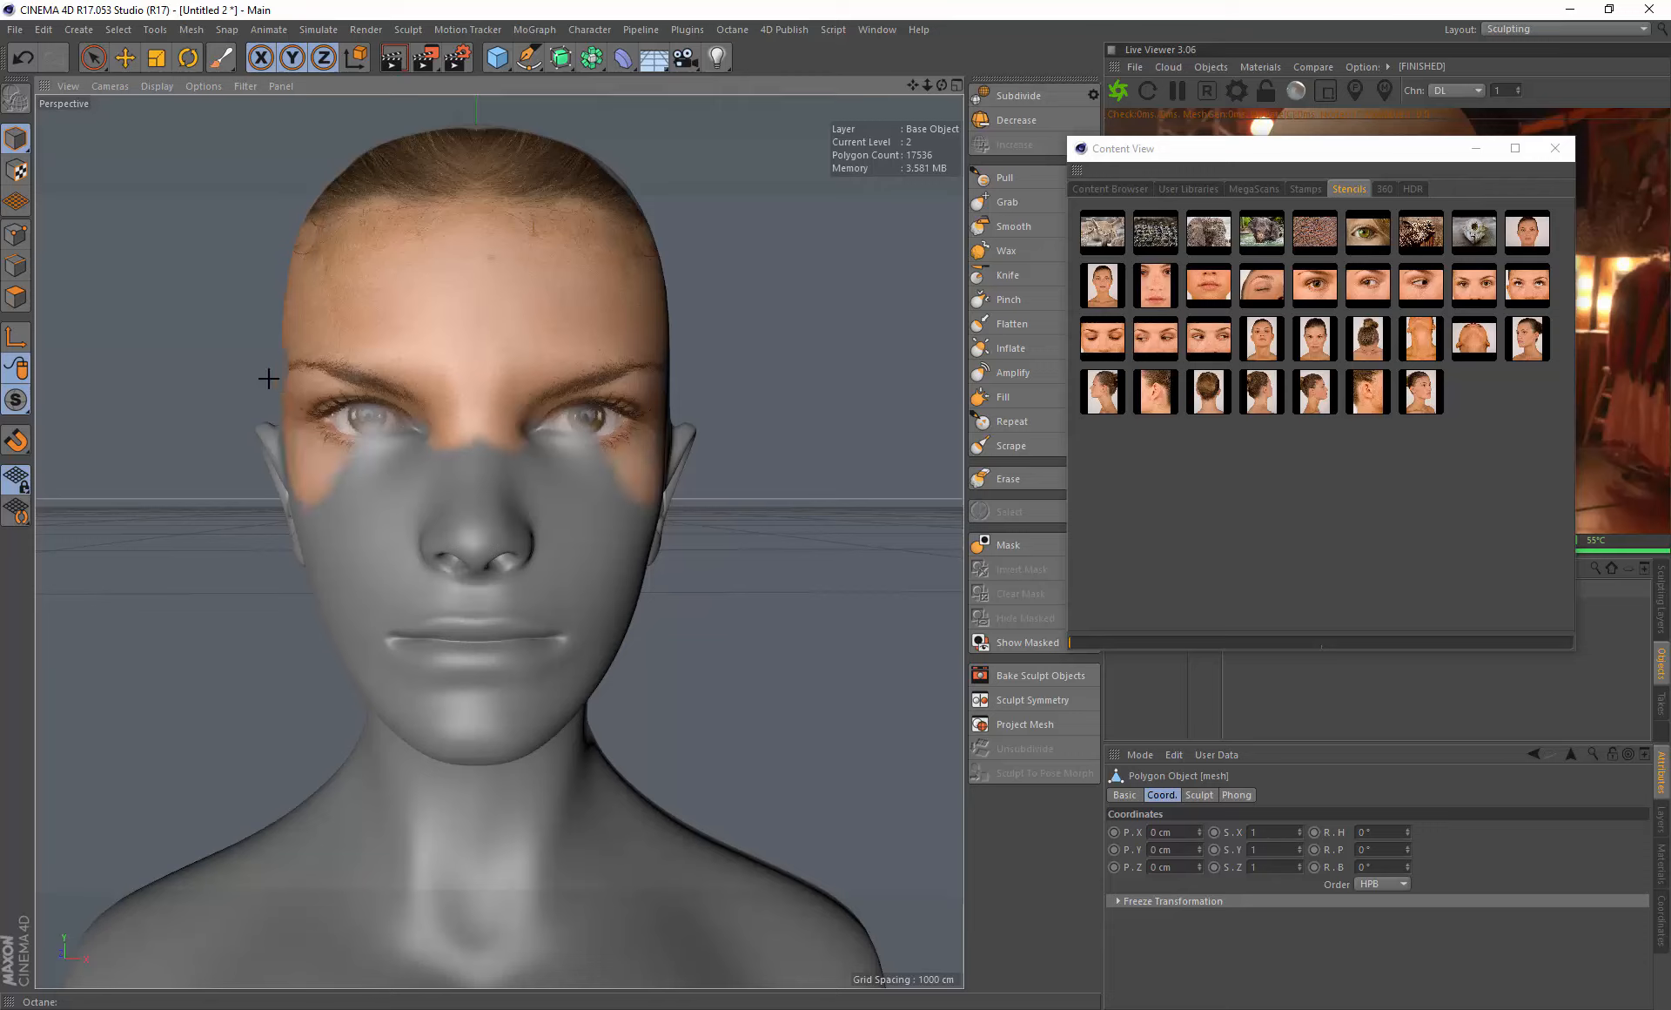
{"action": "mouse_move", "coordinate": [307, 438]}
{"action": "left_mouse_down"}
{"action": "mouse_move", "coordinate": [343, 514]}
{"action": "mouse_move", "coordinate": [444, 436]}
{"action": "mouse_move", "coordinate": [463, 545]}
{"action": "mouse_move", "coordinate": [455, 468]}
{"action": "left_mouse_up"}
{"action": "mouse_move", "coordinate": [433, 548]}
{"action": "left_mouse_down"}
{"action": "mouse_move", "coordinate": [470, 564]}
{"action": "mouse_move", "coordinate": [362, 526]}
{"action": "mouse_move", "coordinate": [362, 608]}
{"action": "mouse_move", "coordinate": [427, 618]}
{"action": "left_mouse_up"}
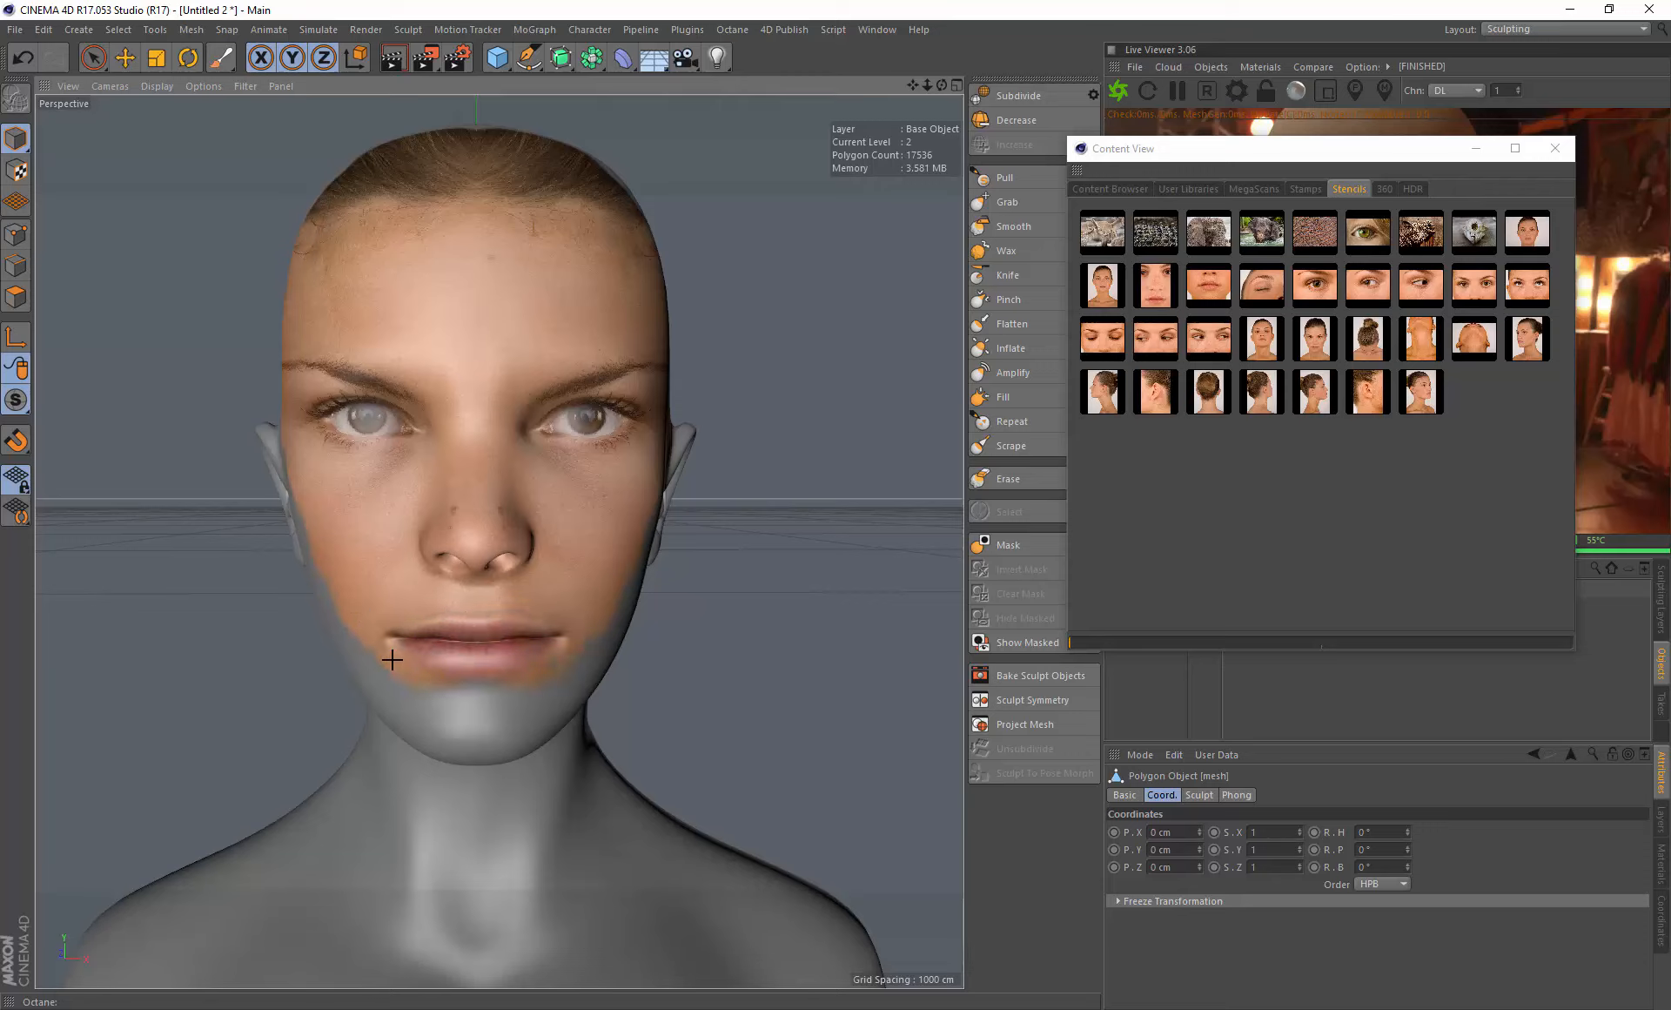
{"action": "left_click_drag", "start_coordinate": [350, 639], "coordinate": [459, 695]}
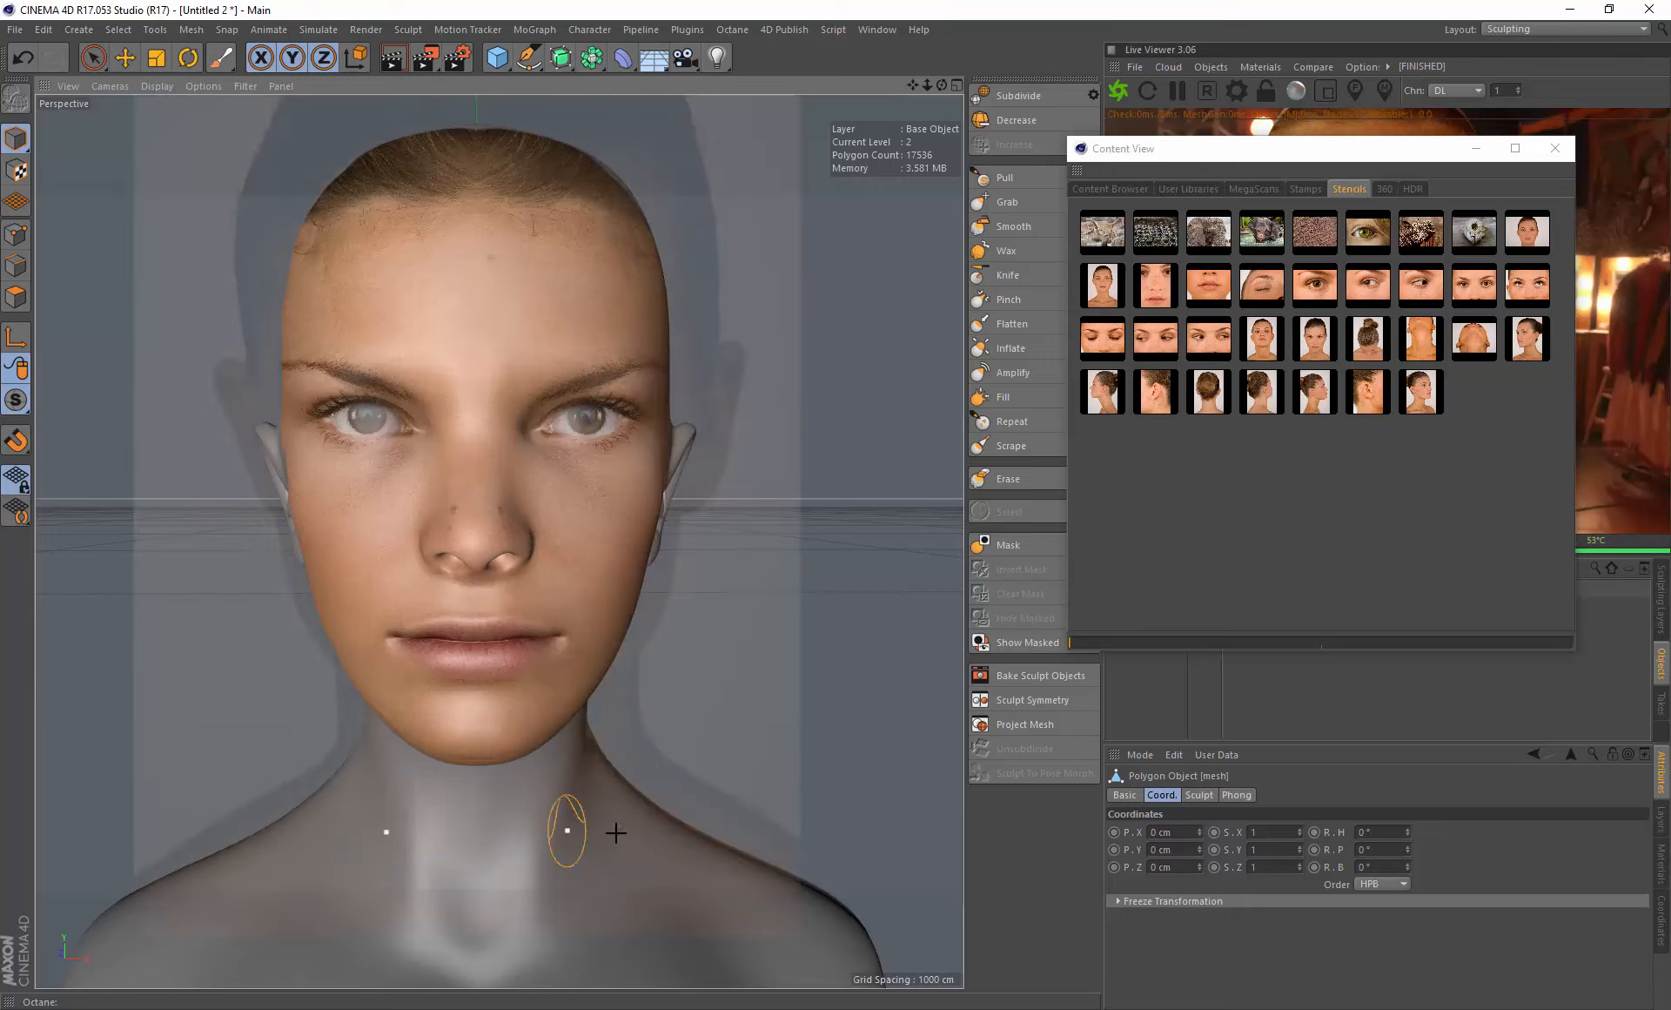
- Paint the portrait stencil over the neck and shoulders down to the stencil's lower edge, adjusting the brush size
{"action": "left_click_drag", "start_coordinate": [355, 781], "coordinate": [402, 794]}
{"action": "middle_click_drag", "start_coordinate": [351, 802], "coordinate": [420, 798]}
{"action": "middle_click_drag", "start_coordinate": [423, 795], "coordinate": [318, 851]}
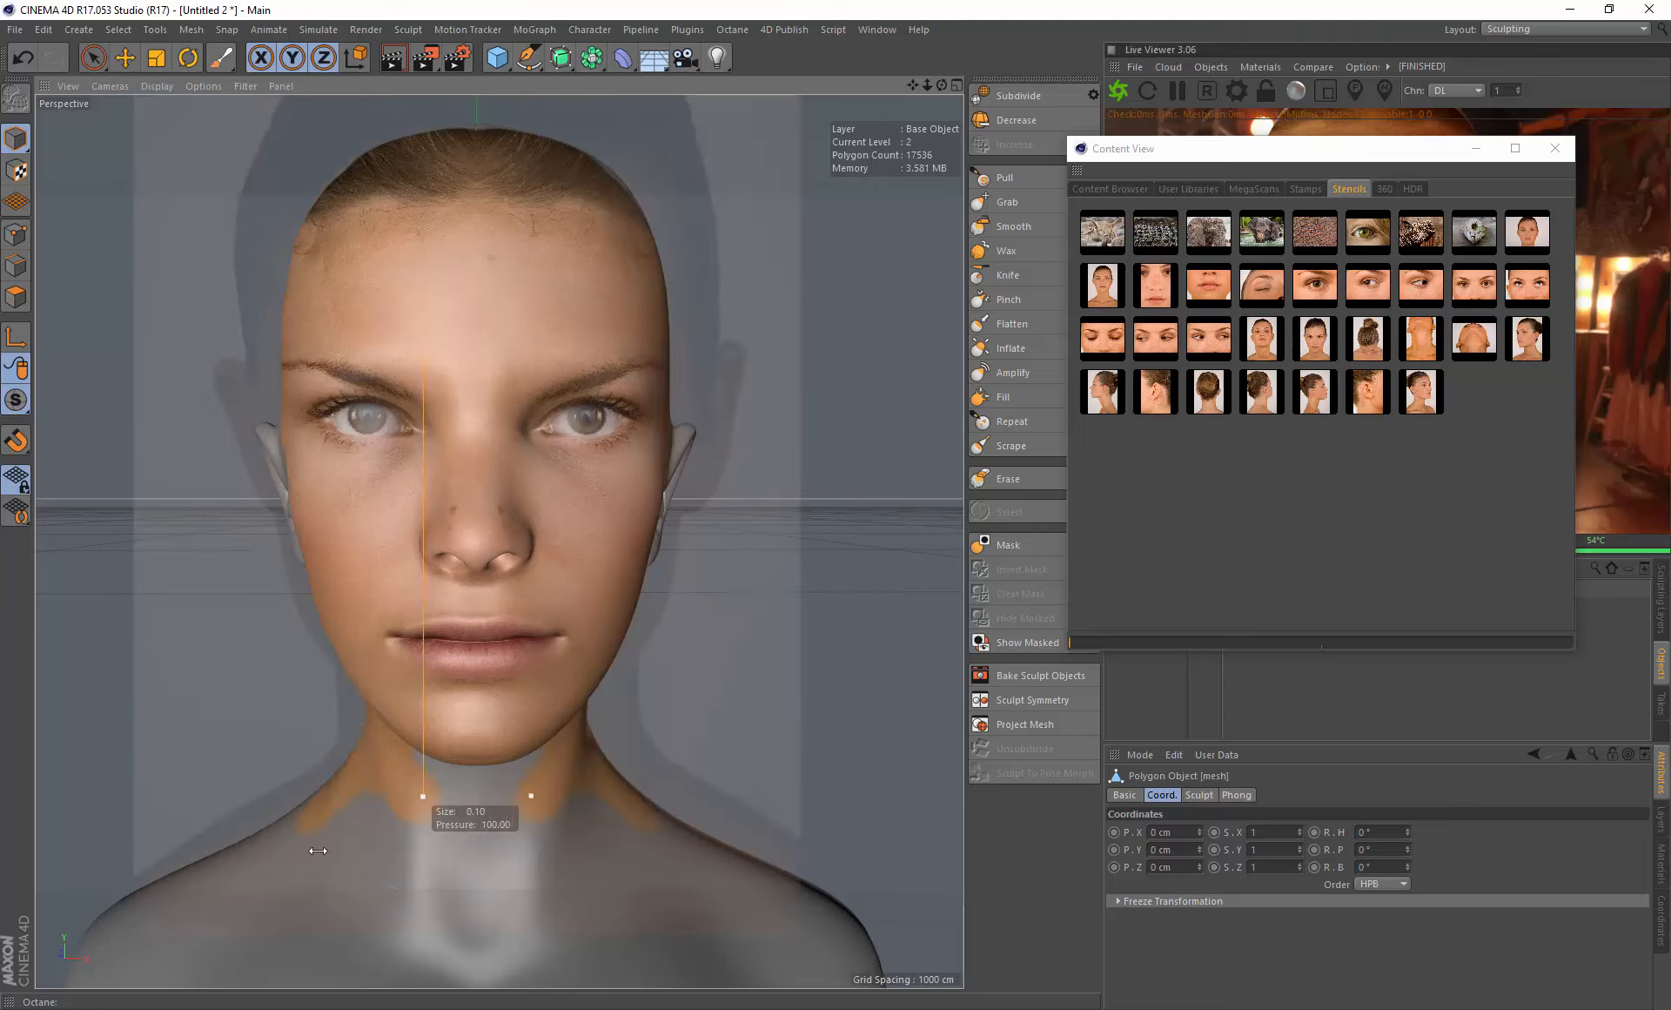
{"action": "mouse_move", "coordinate": [313, 836]}
{"action": "left_mouse_down"}
{"action": "mouse_move", "coordinate": [407, 773]}
{"action": "mouse_move", "coordinate": [292, 875]}
{"action": "mouse_move", "coordinate": [183, 892]}
{"action": "mouse_move", "coordinate": [362, 880]}
{"action": "mouse_move", "coordinate": [666, 903]}
{"action": "left_mouse_up"}
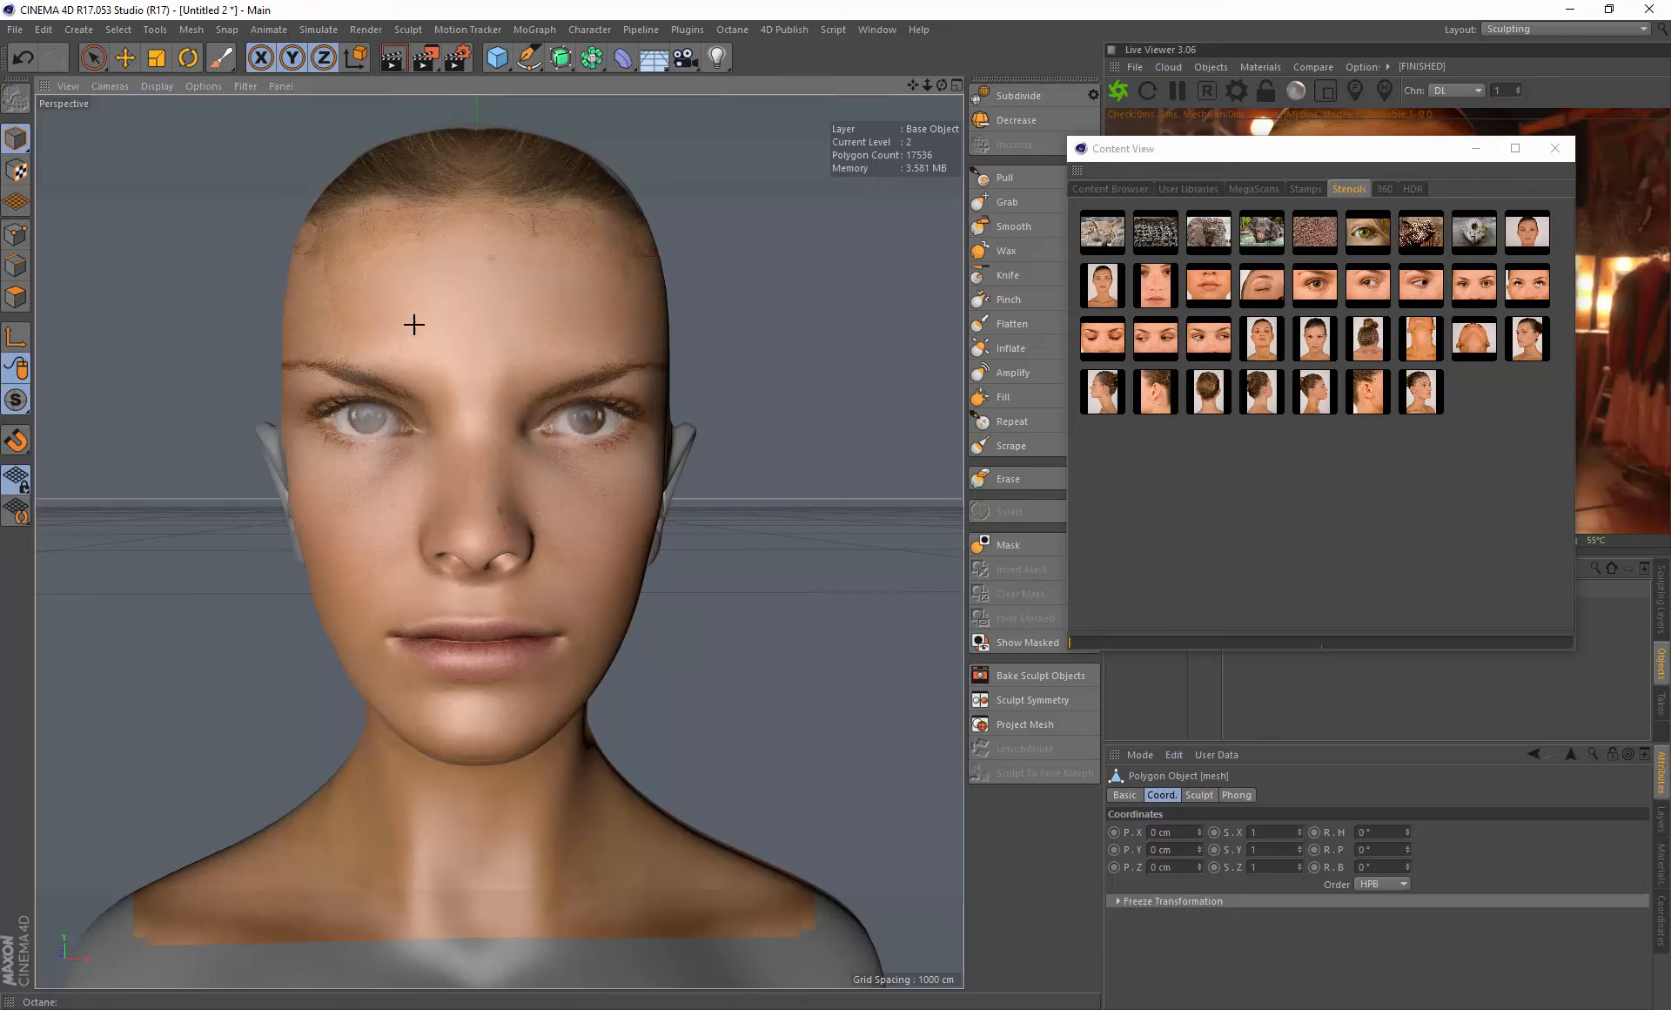
{"action": "mouse_move", "coordinate": [337, 255]}
{"action": "left_mouse_down"}
{"action": "mouse_move", "coordinate": [429, 245]}
{"action": "mouse_move", "coordinate": [309, 226]}
{"action": "mouse_move", "coordinate": [368, 660]}
{"action": "mouse_move", "coordinate": [406, 569]}
{"action": "mouse_move", "coordinate": [403, 514]}
{"action": "left_mouse_up"}
- Turn the head to its side profile and load the side-profile portrait photo as the stencil
{"action": "left_click_drag", "start_coordinate": [306, 485], "coordinate": [533, 495], "text": "alt"}
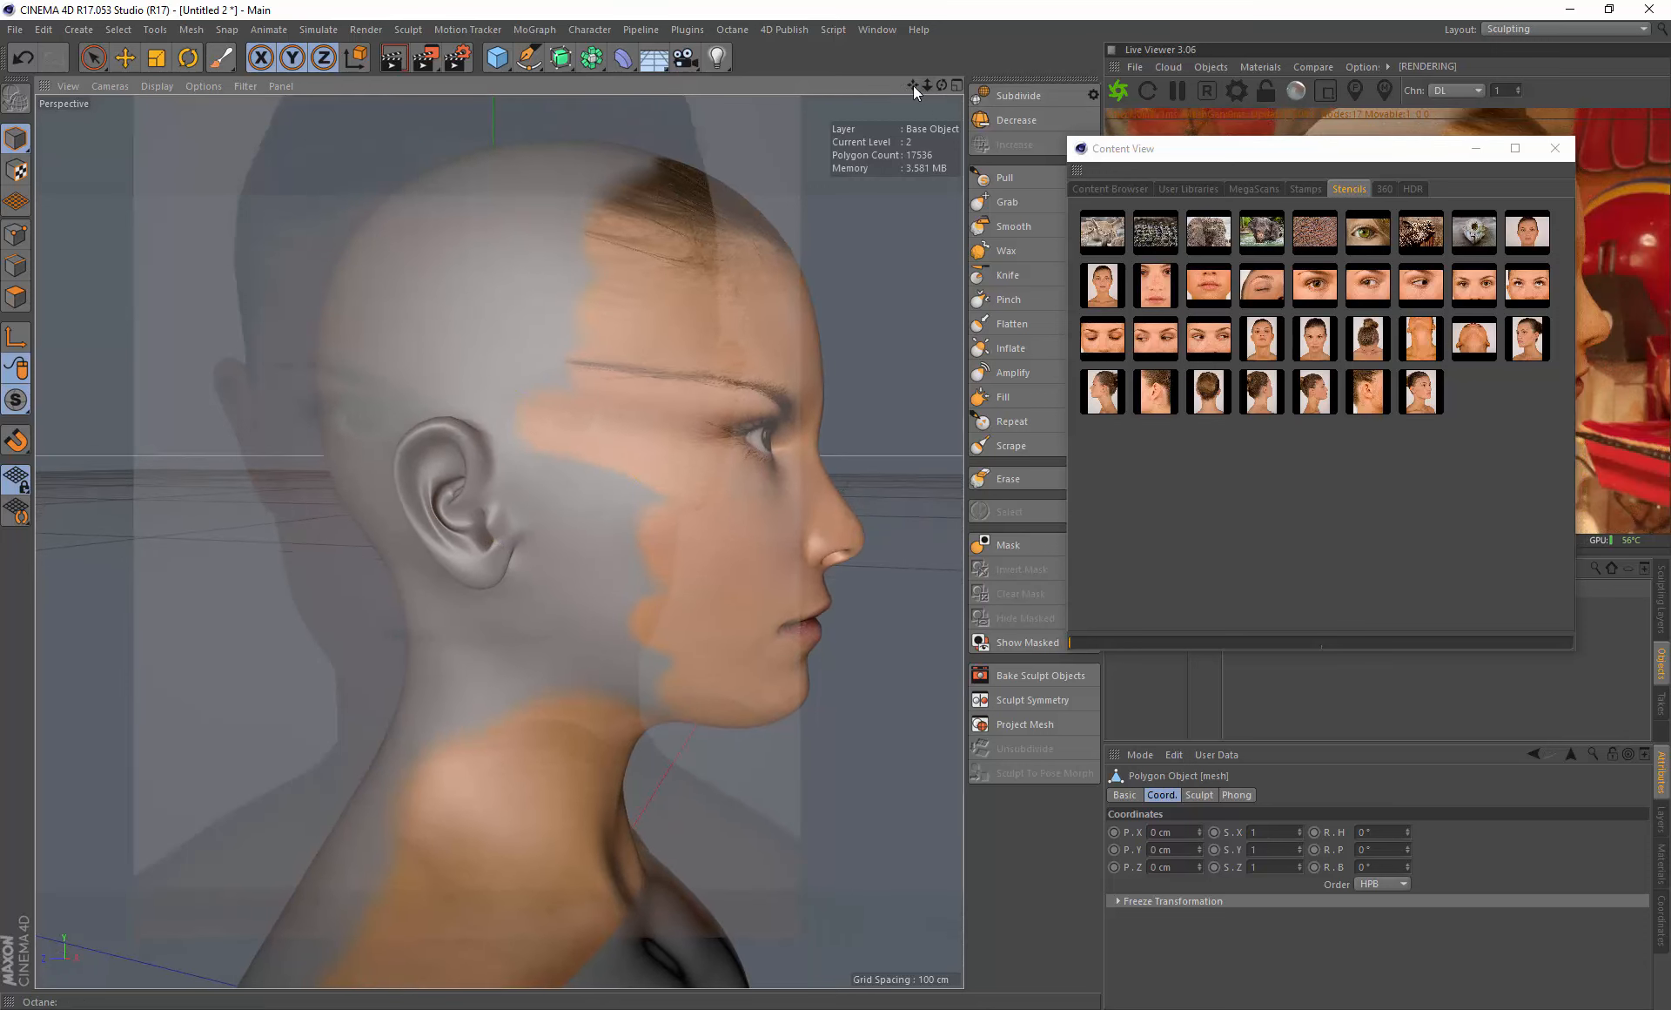
{"action": "left_click_drag", "start_coordinate": [912, 85], "coordinate": [832, 87]}
{"action": "left_click_drag", "start_coordinate": [354, 451], "coordinate": [378, 452], "text": "alt"}
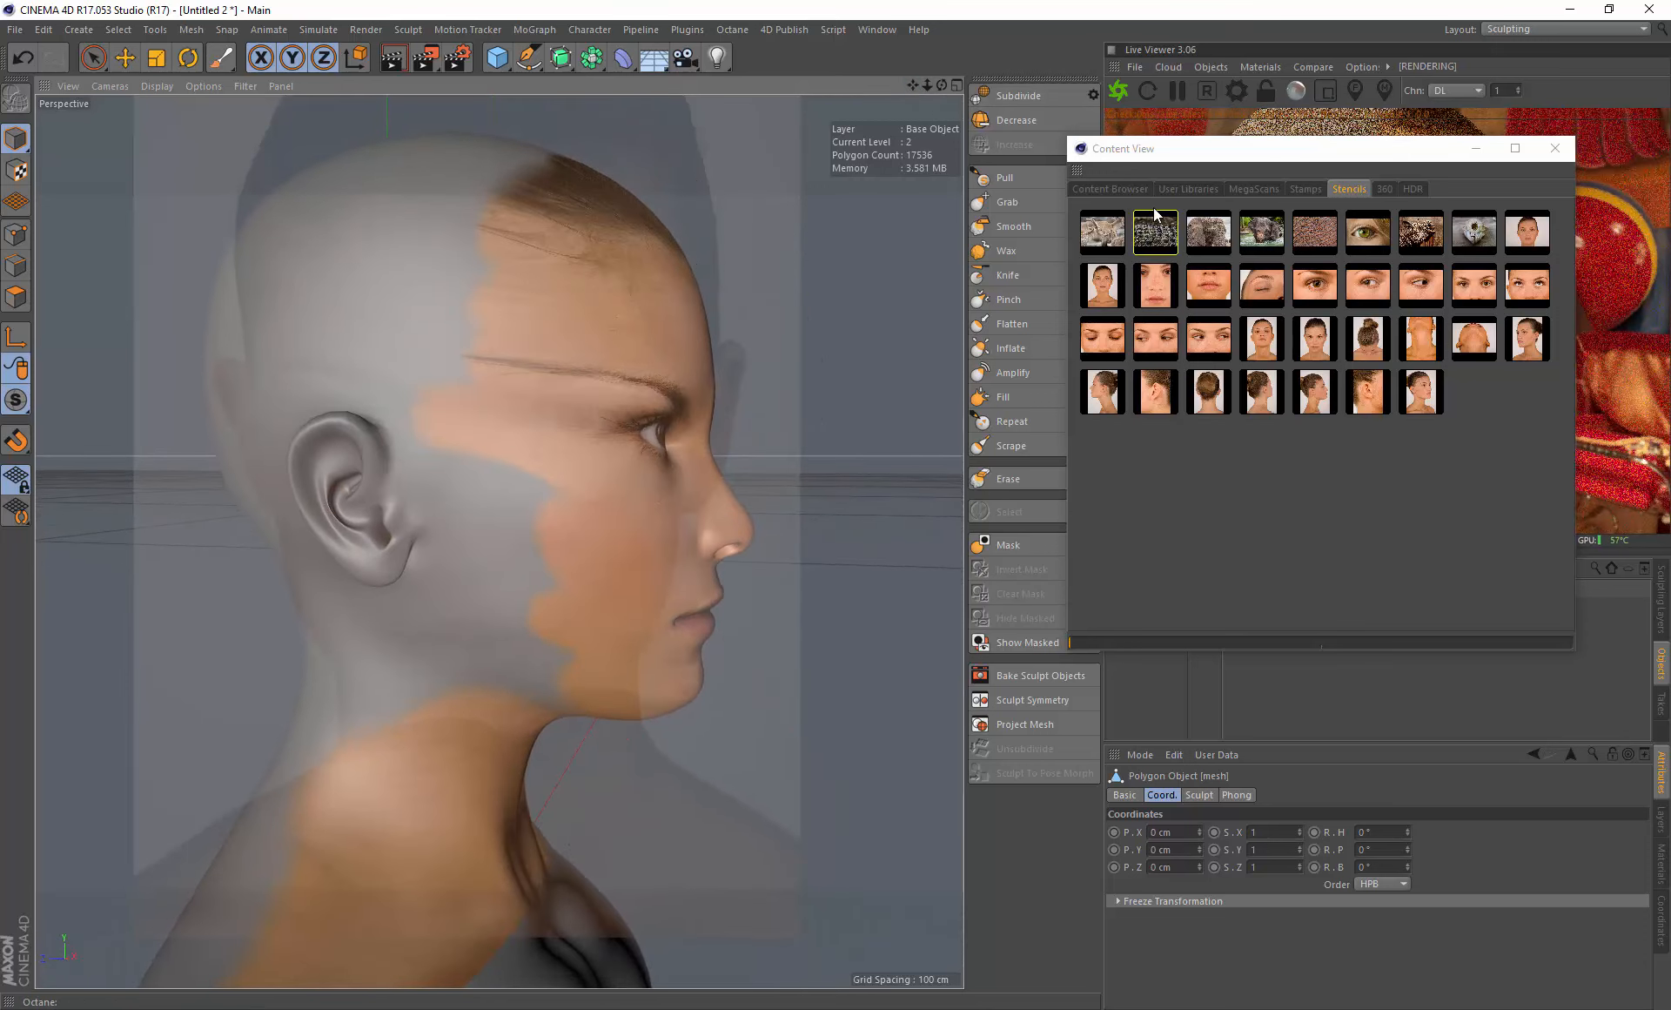
{"action": "left_click", "coordinate": [1220, 162]}
{"action": "left_click_drag", "start_coordinate": [1221, 161], "coordinate": [1298, 561]}
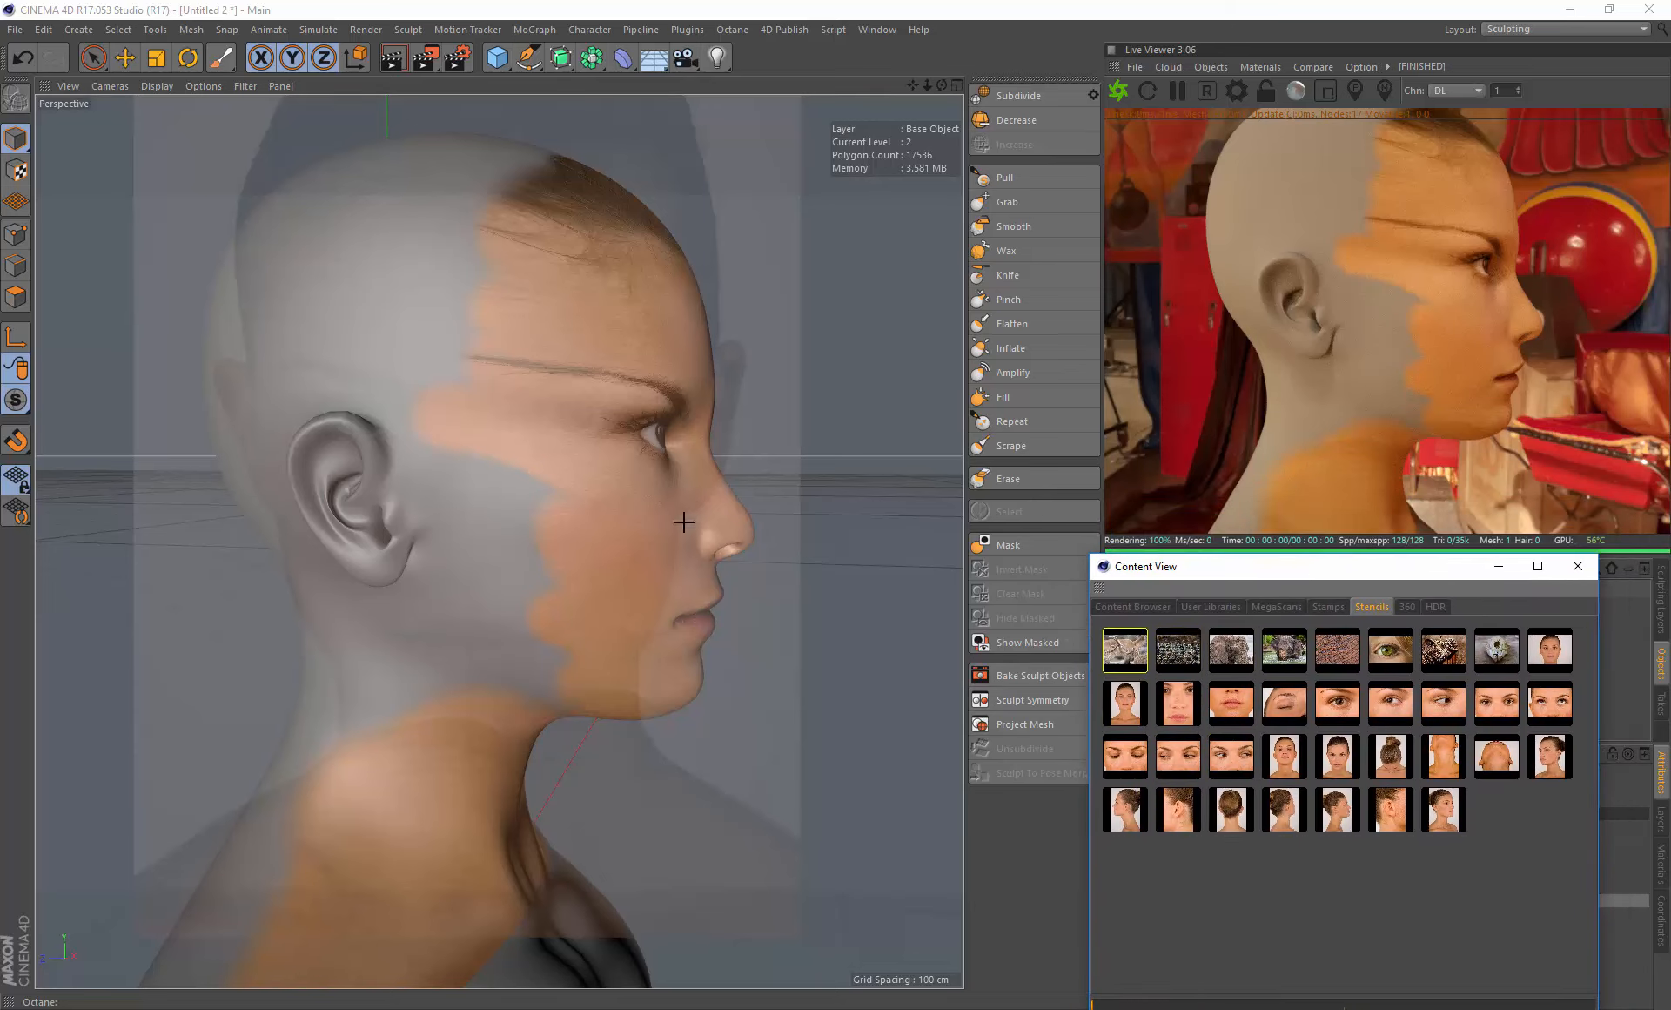
{"action": "left_click_drag", "start_coordinate": [558, 476], "coordinate": [581, 470], "text": "alt"}
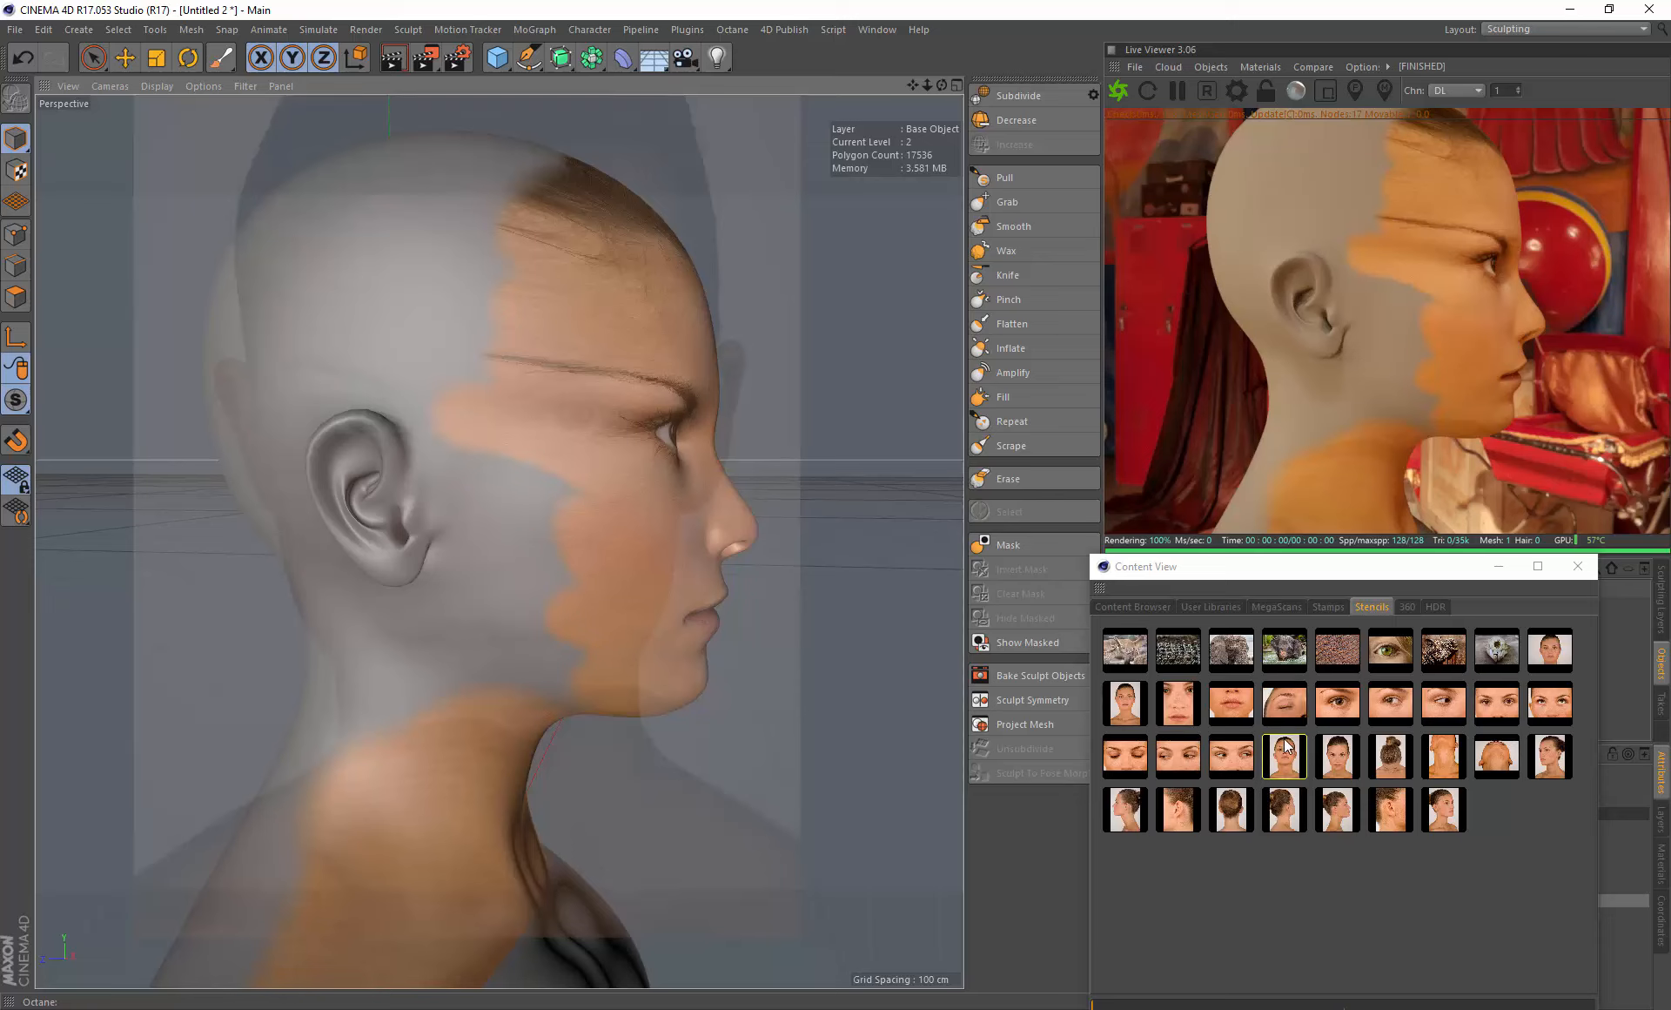
{"action": "left_click", "coordinate": [1344, 813]}
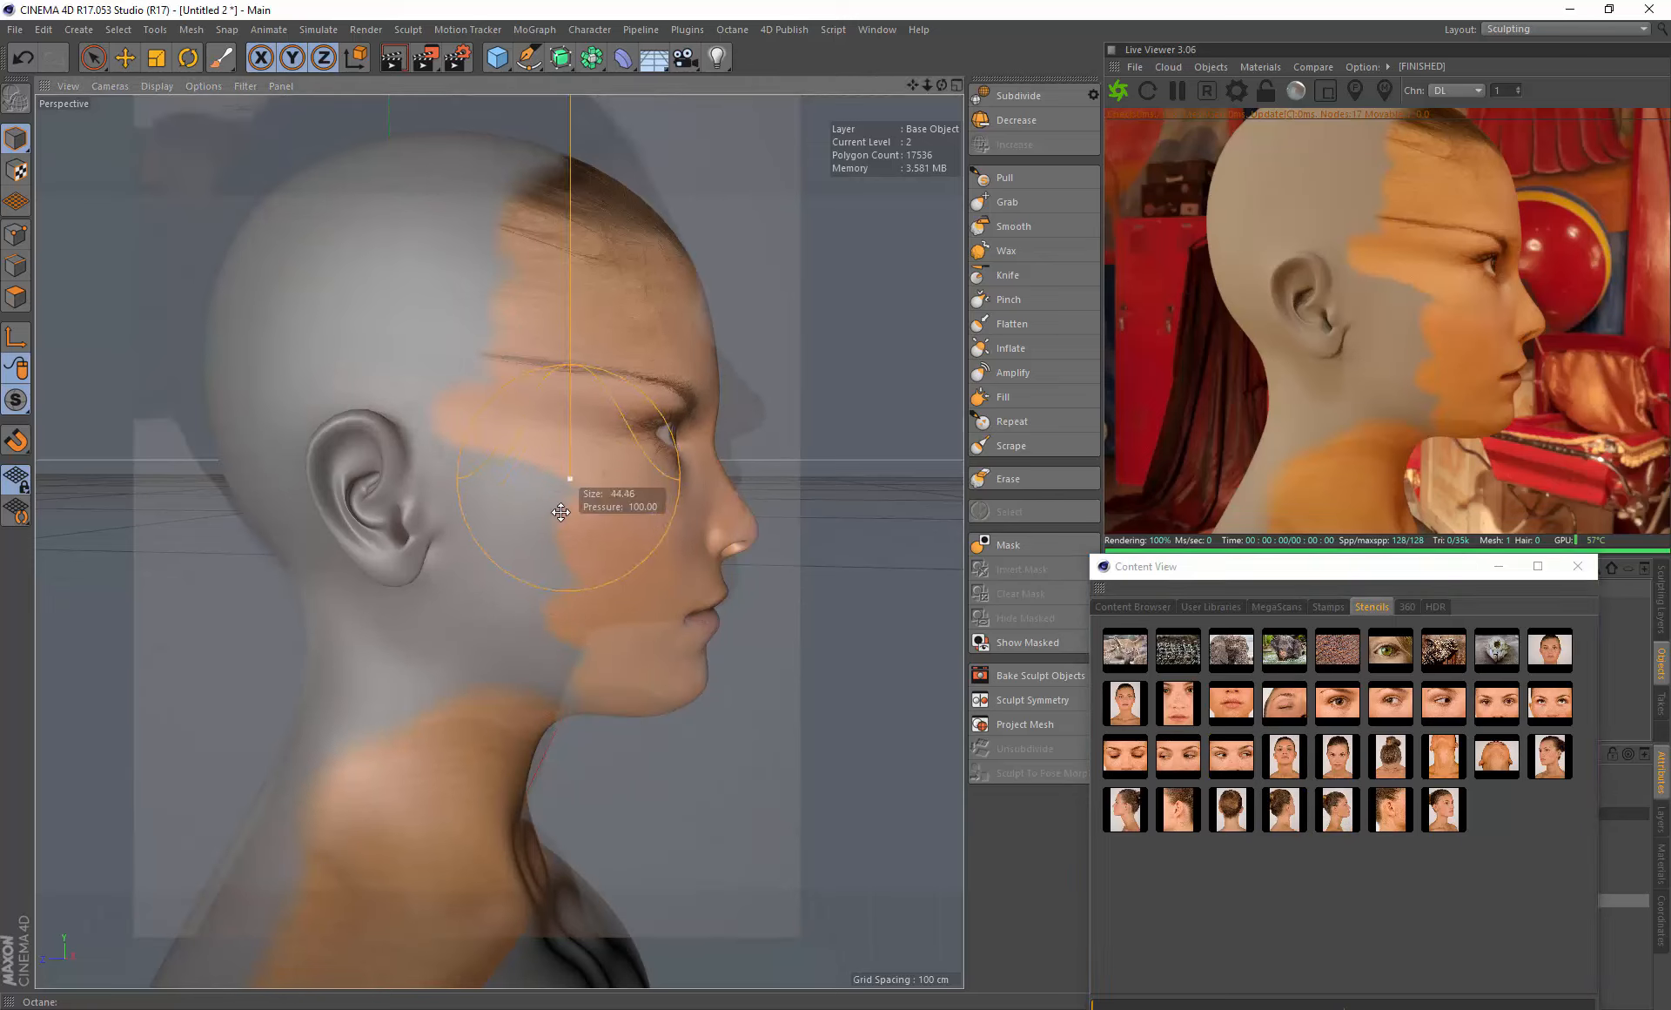
- Scale and move the profile stencil to align it roughly with the ear and face on the head's side
{"action": "mouse_move", "coordinate": [556, 446]}
{"action": "middle_mouse_down"}
{"action": "mouse_move", "coordinate": [444, 496]}
{"action": "mouse_move", "coordinate": [497, 481]}
{"action": "mouse_move", "coordinate": [558, 495]}
{"action": "middle_mouse_up"}
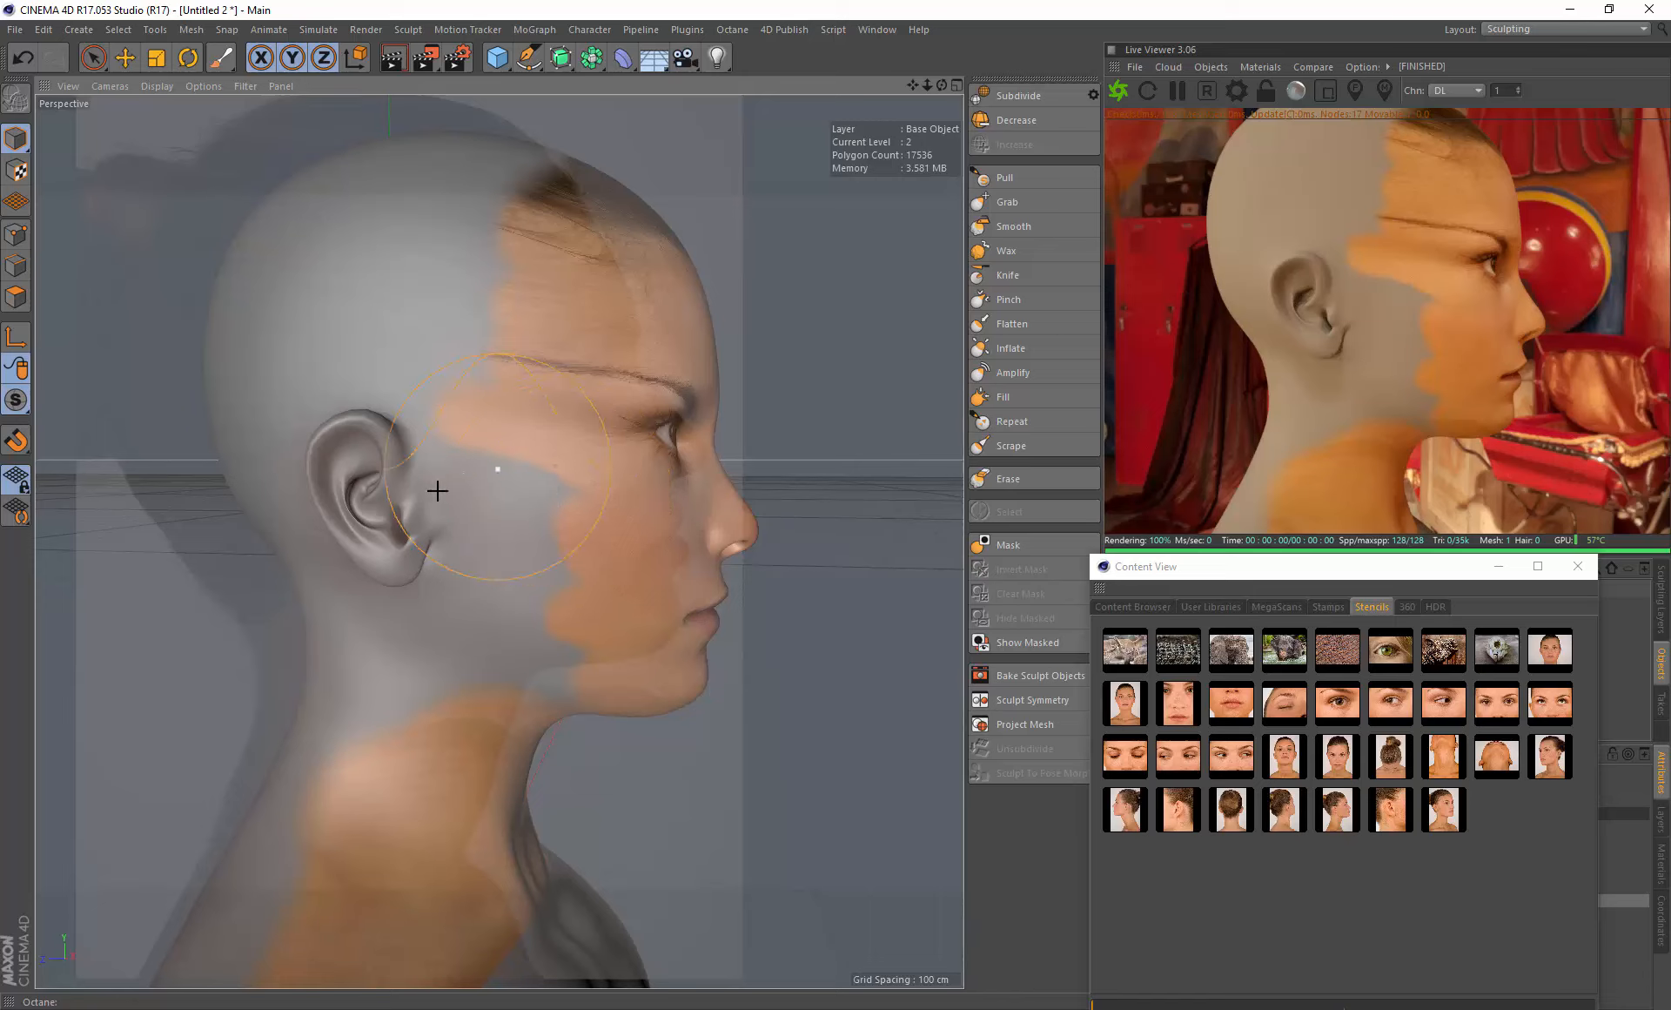
{"action": "mouse_move", "coordinate": [406, 485]}
{"action": "right_mouse_down"}
{"action": "mouse_move", "coordinate": [463, 490]}
{"action": "mouse_move", "coordinate": [429, 463]}
{"action": "mouse_move", "coordinate": [410, 488]}
{"action": "mouse_move", "coordinate": [432, 478]}
{"action": "mouse_move", "coordinate": [514, 520]}
{"action": "right_mouse_up"}
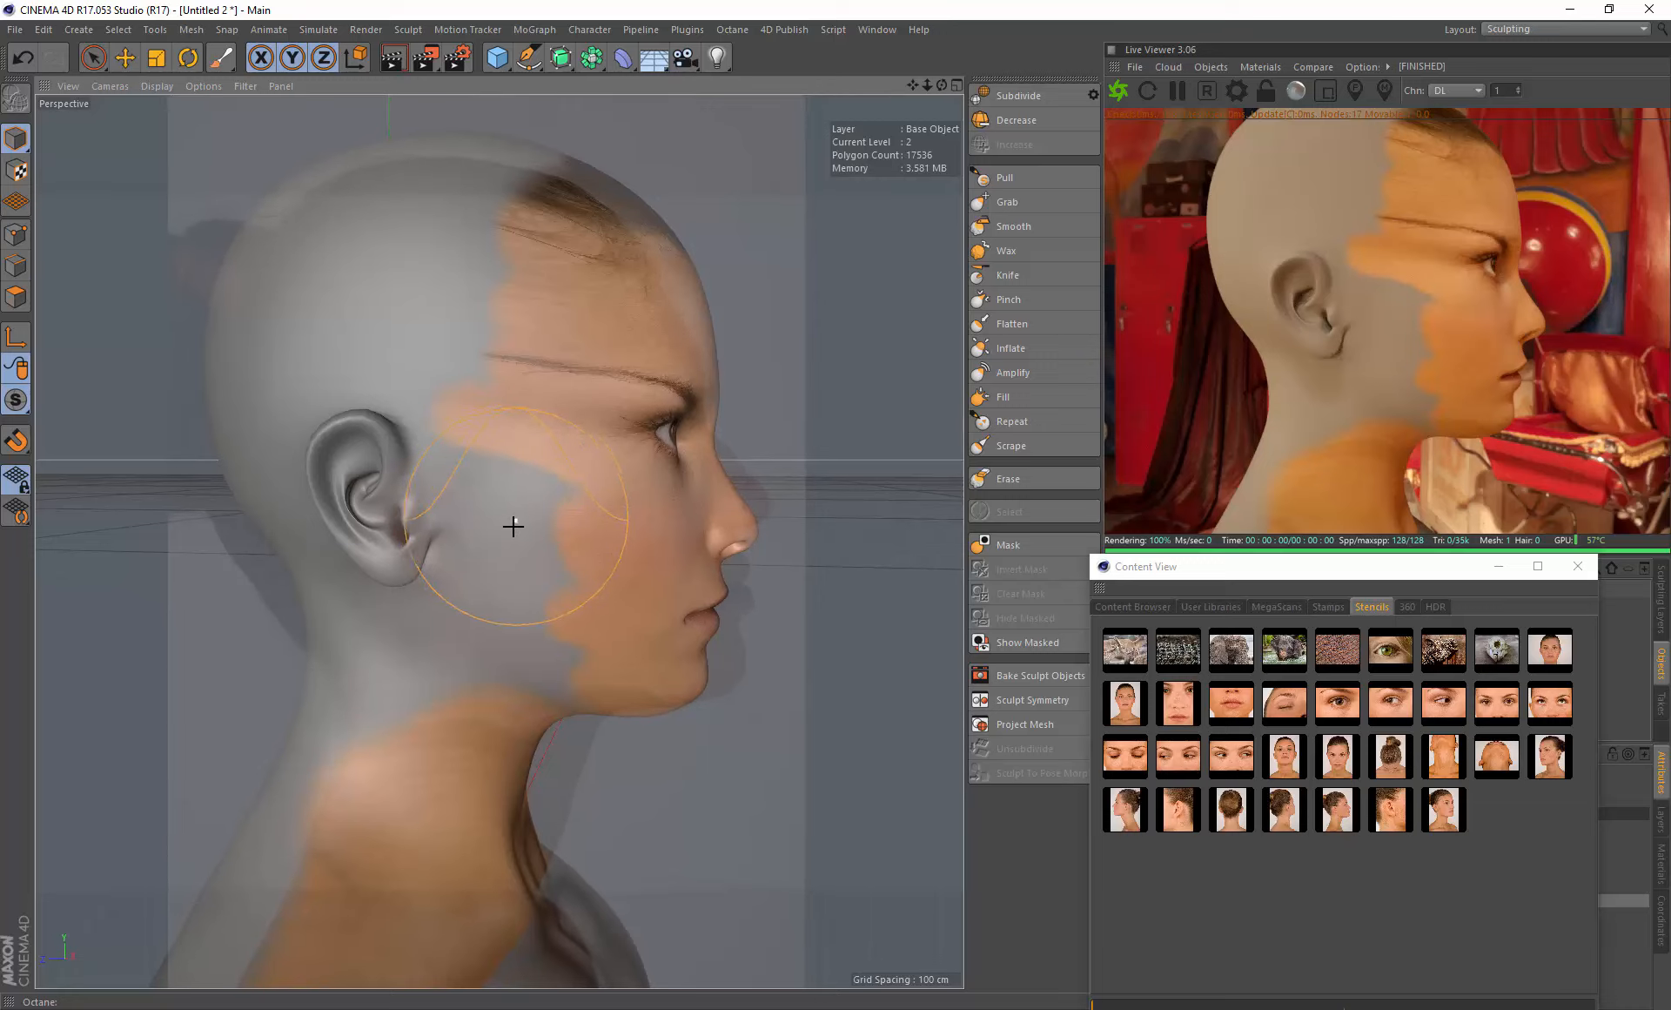
{"action": "mouse_move", "coordinate": [537, 541]}
{"action": "middle_mouse_down"}
{"action": "mouse_move", "coordinate": [533, 504]}
{"action": "mouse_move", "coordinate": [478, 455]}
{"action": "mouse_move", "coordinate": [420, 469]}
{"action": "mouse_move", "coordinate": [440, 495]}
{"action": "mouse_move", "coordinate": [462, 485]}
{"action": "mouse_move", "coordinate": [433, 462]}
{"action": "mouse_move", "coordinate": [443, 484]}
{"action": "mouse_move", "coordinate": [578, 485]}
{"action": "middle_mouse_up"}
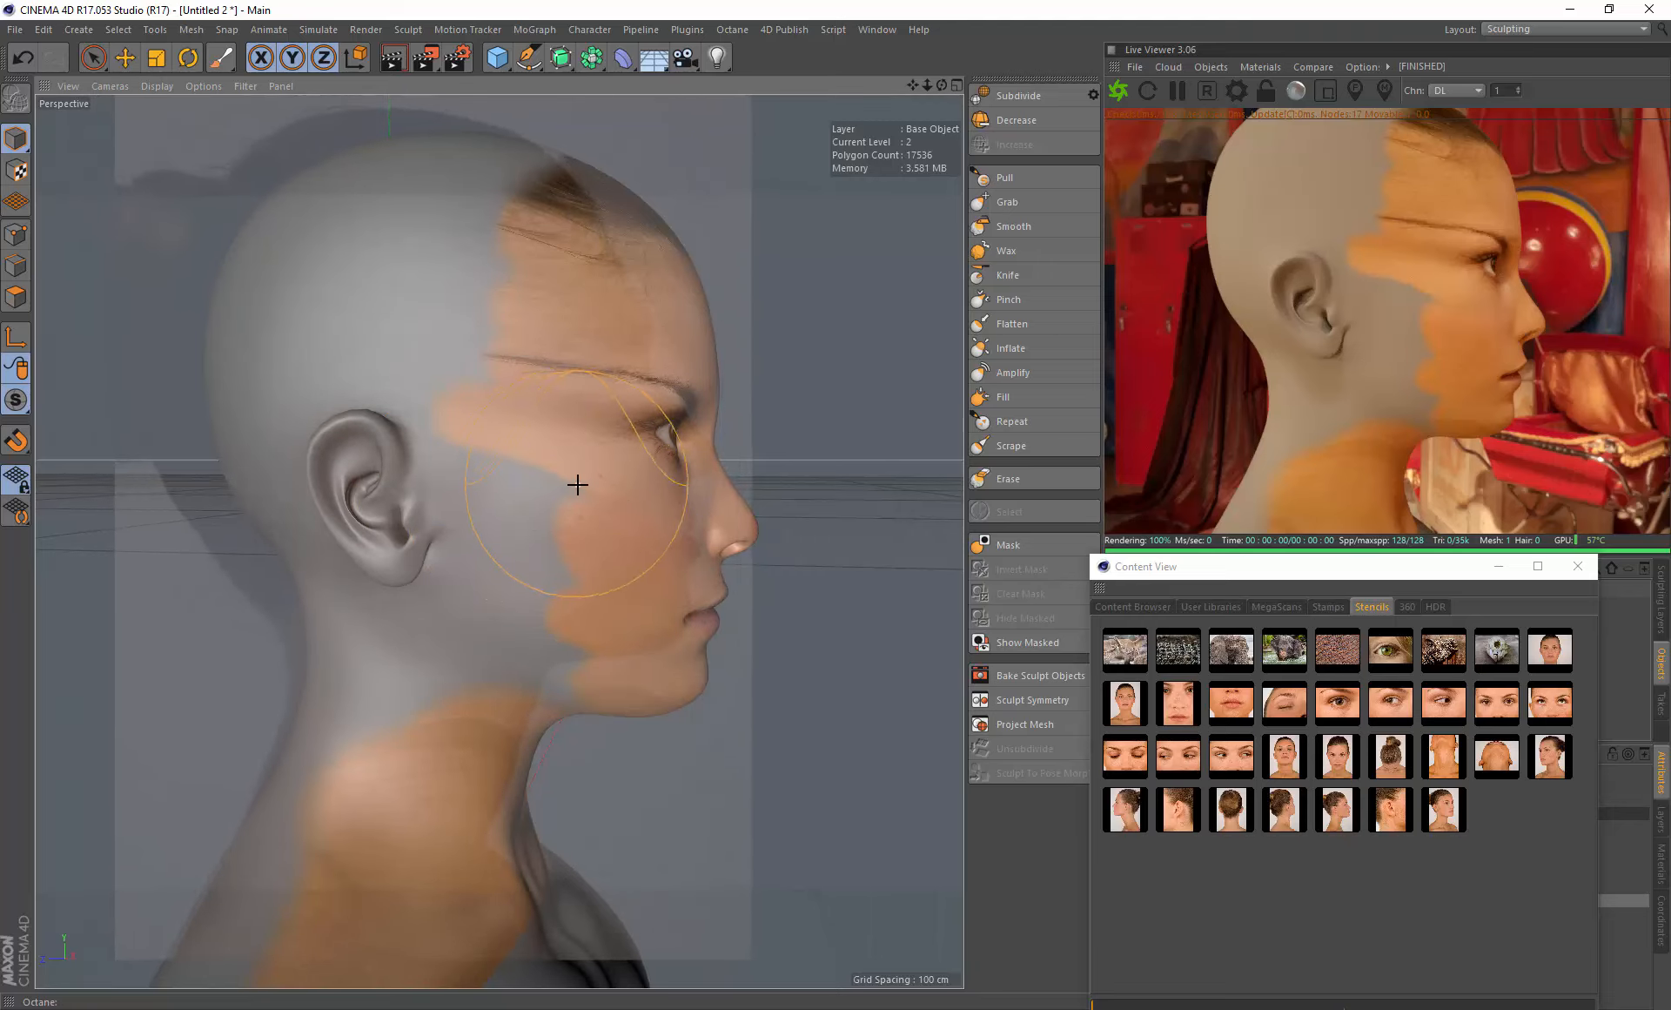
{"action": "right_click_drag", "start_coordinate": [577, 484], "coordinate": [542, 472]}
{"action": "mouse_move", "coordinate": [542, 472]}
{"action": "middle_mouse_down"}
{"action": "mouse_move", "coordinate": [524, 461]}
{"action": "mouse_move", "coordinate": [571, 477]}
{"action": "mouse_move", "coordinate": [519, 463]}
{"action": "middle_mouse_up"}
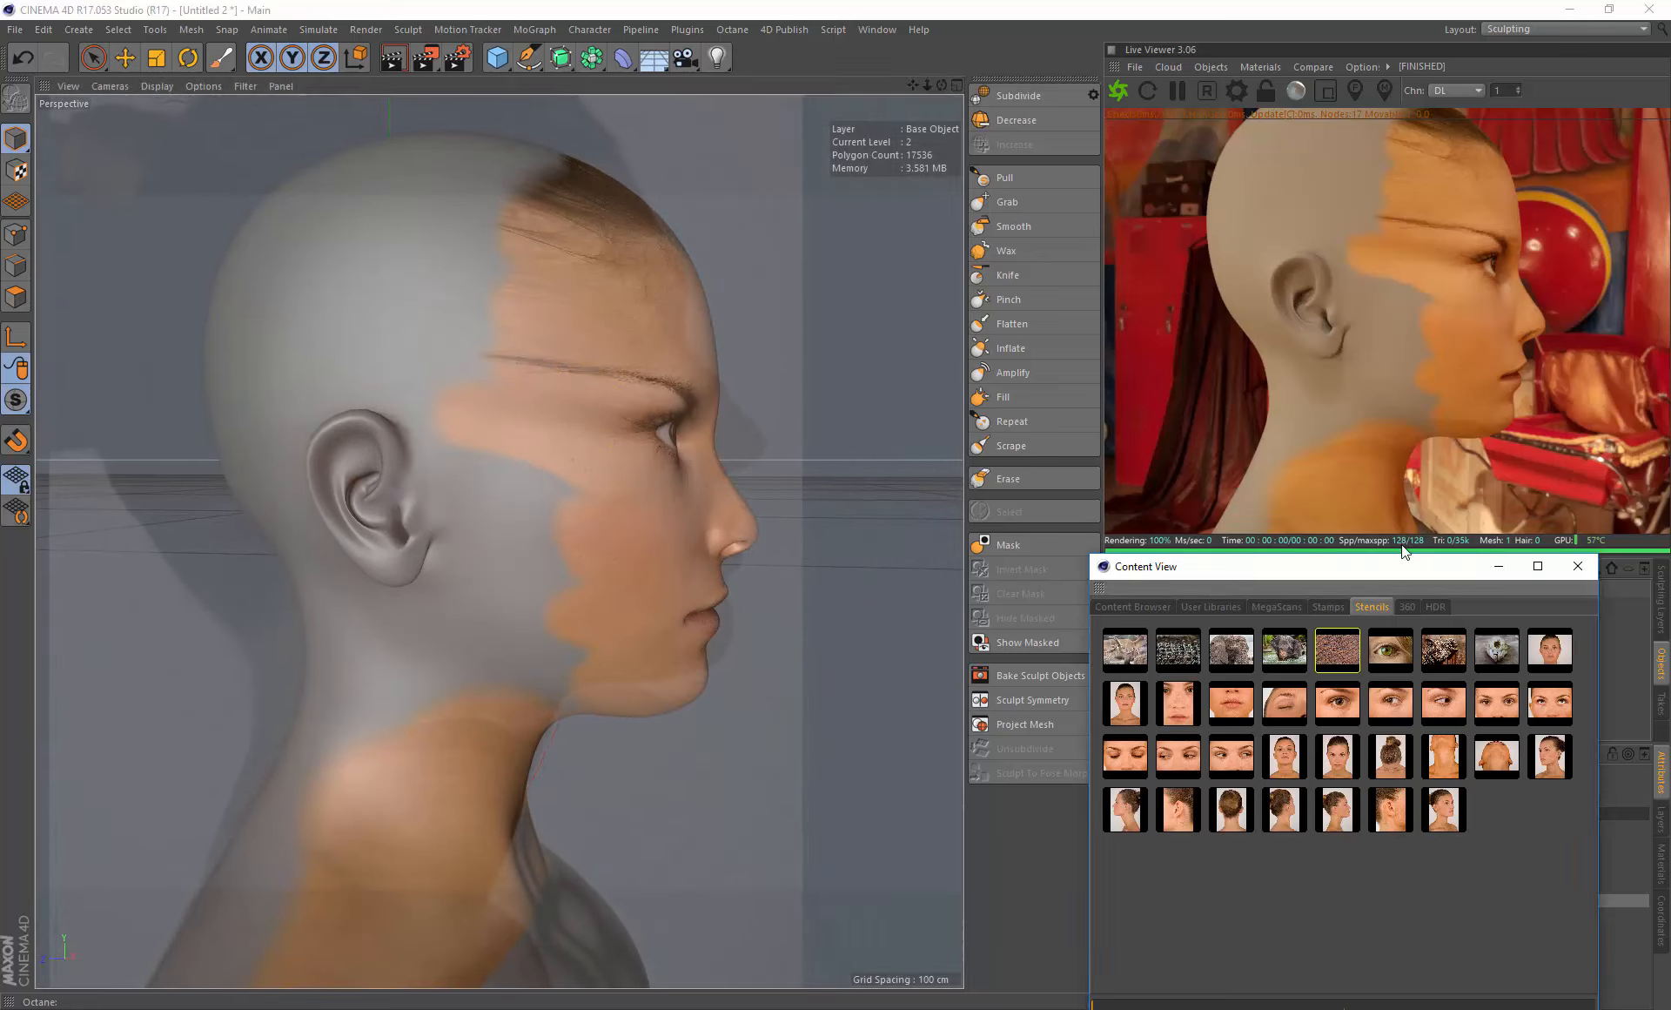
- Close the content library and set the Paint Brush stencil's transparency to 0.55
{"action": "left_click", "coordinate": [1578, 566]}
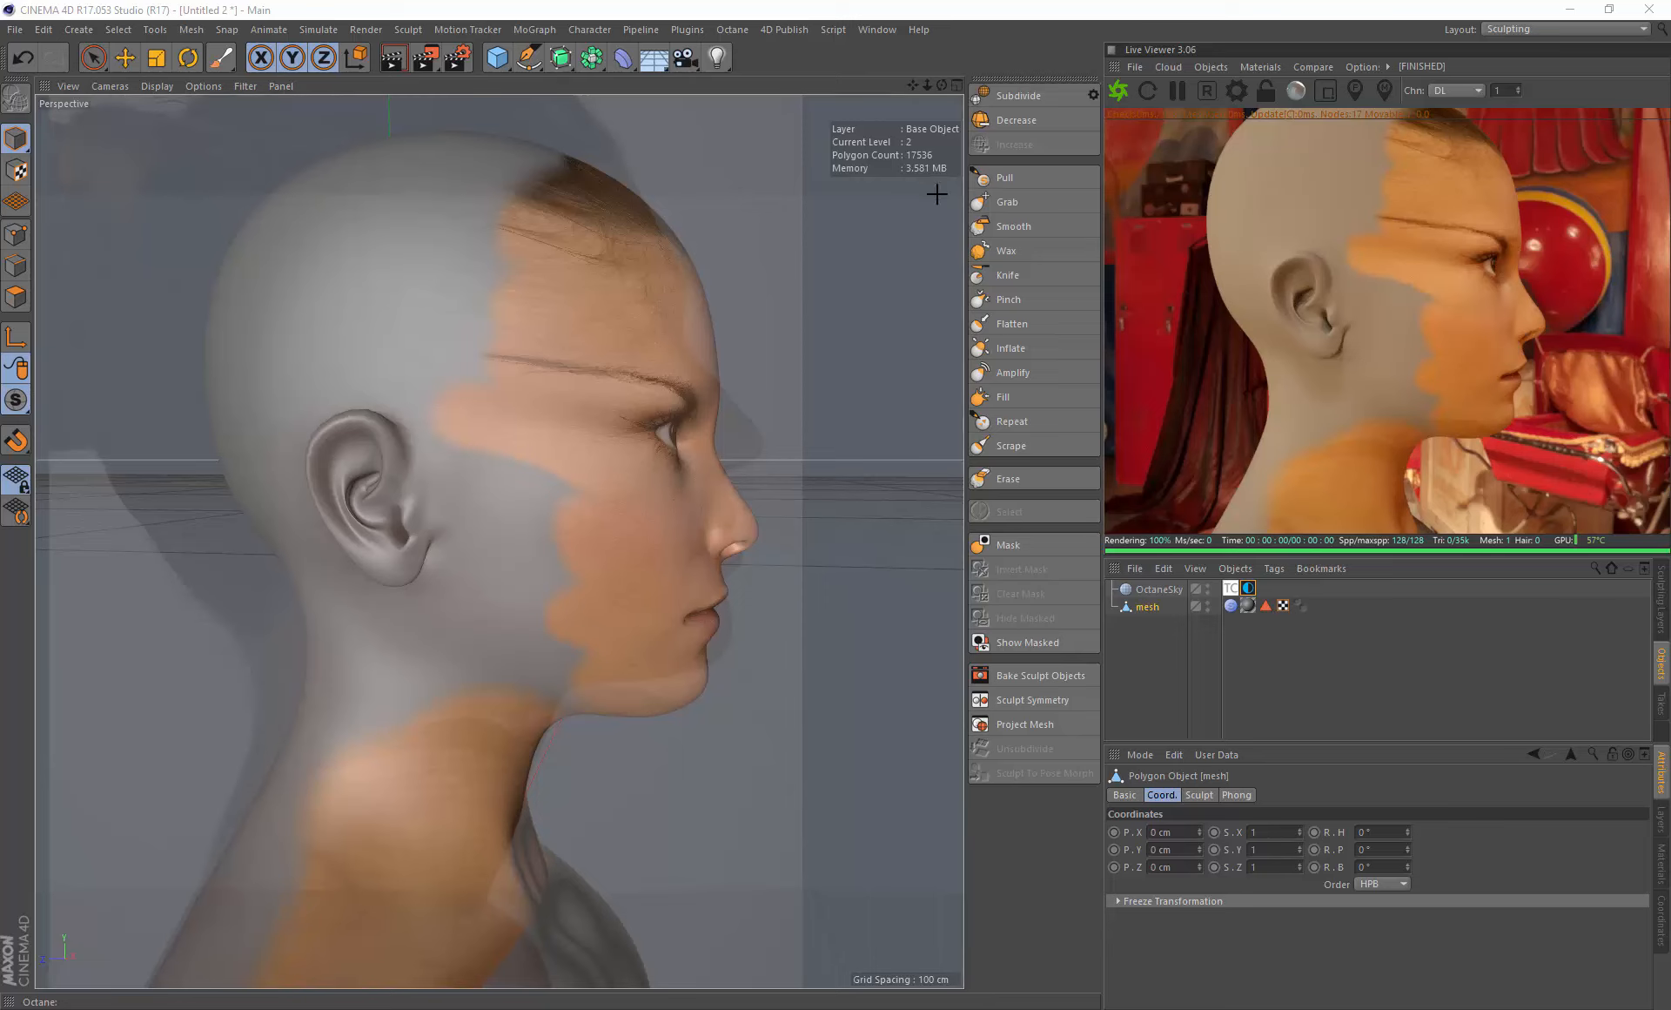
{"action": "left_click", "coordinate": [220, 59]}
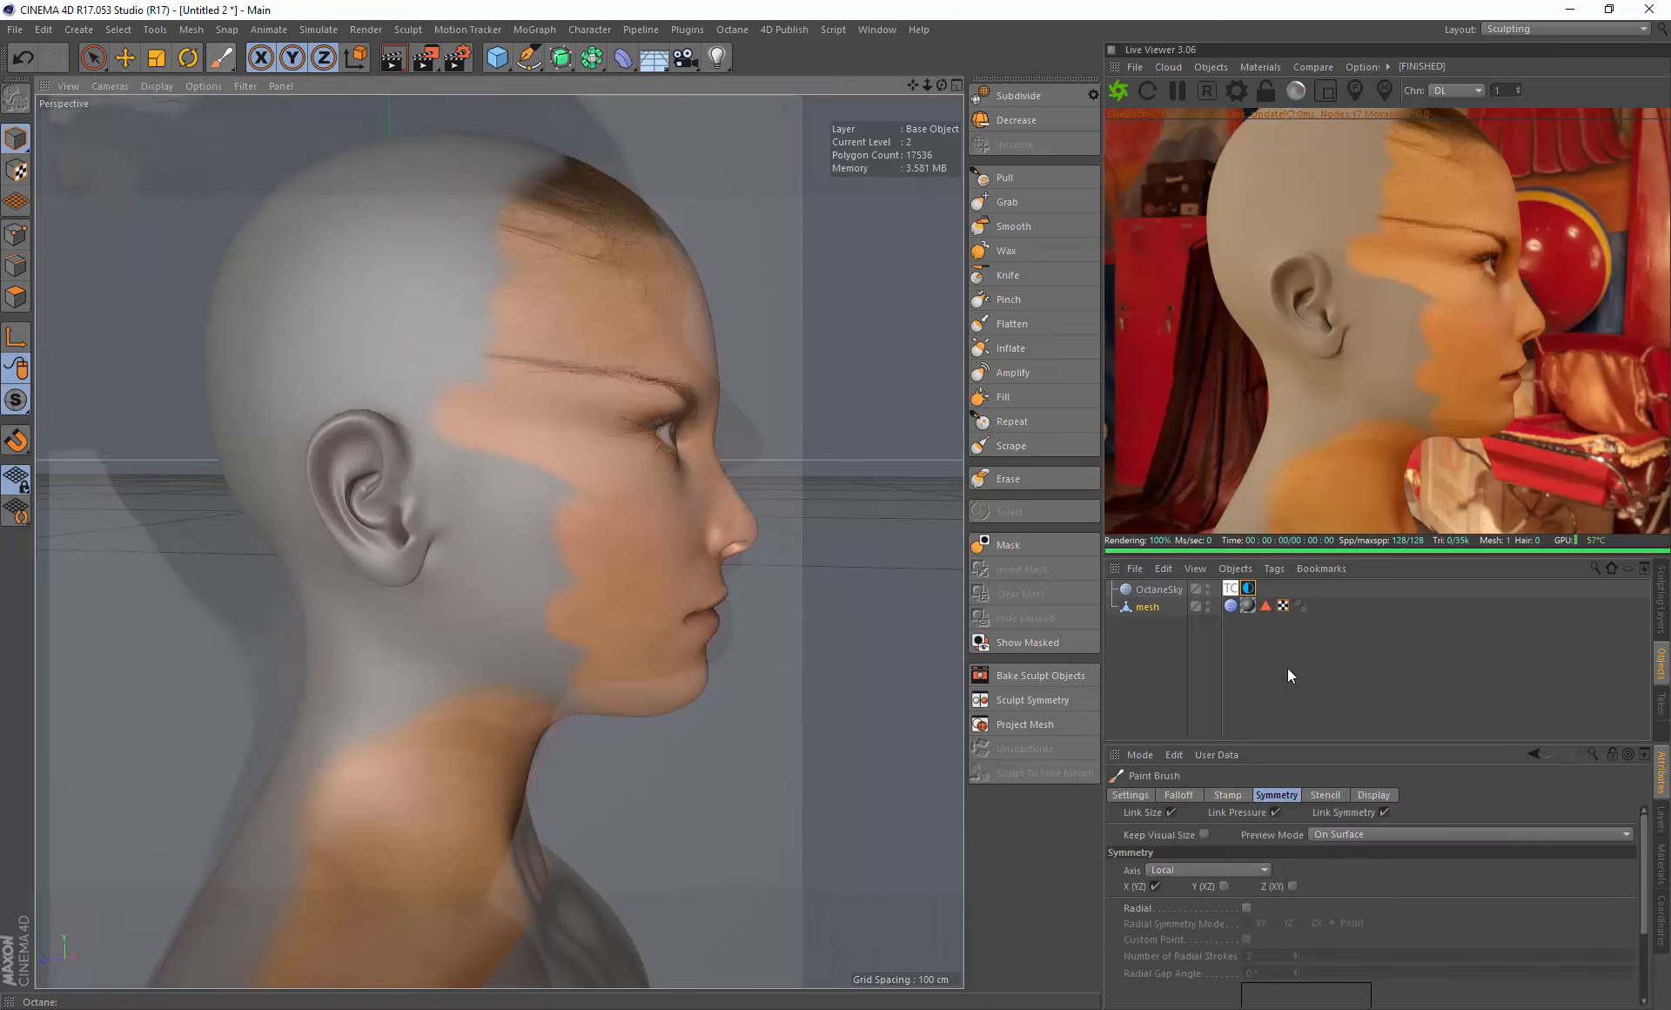
{"action": "left_click_drag", "start_coordinate": [1361, 745], "coordinate": [1361, 675]}
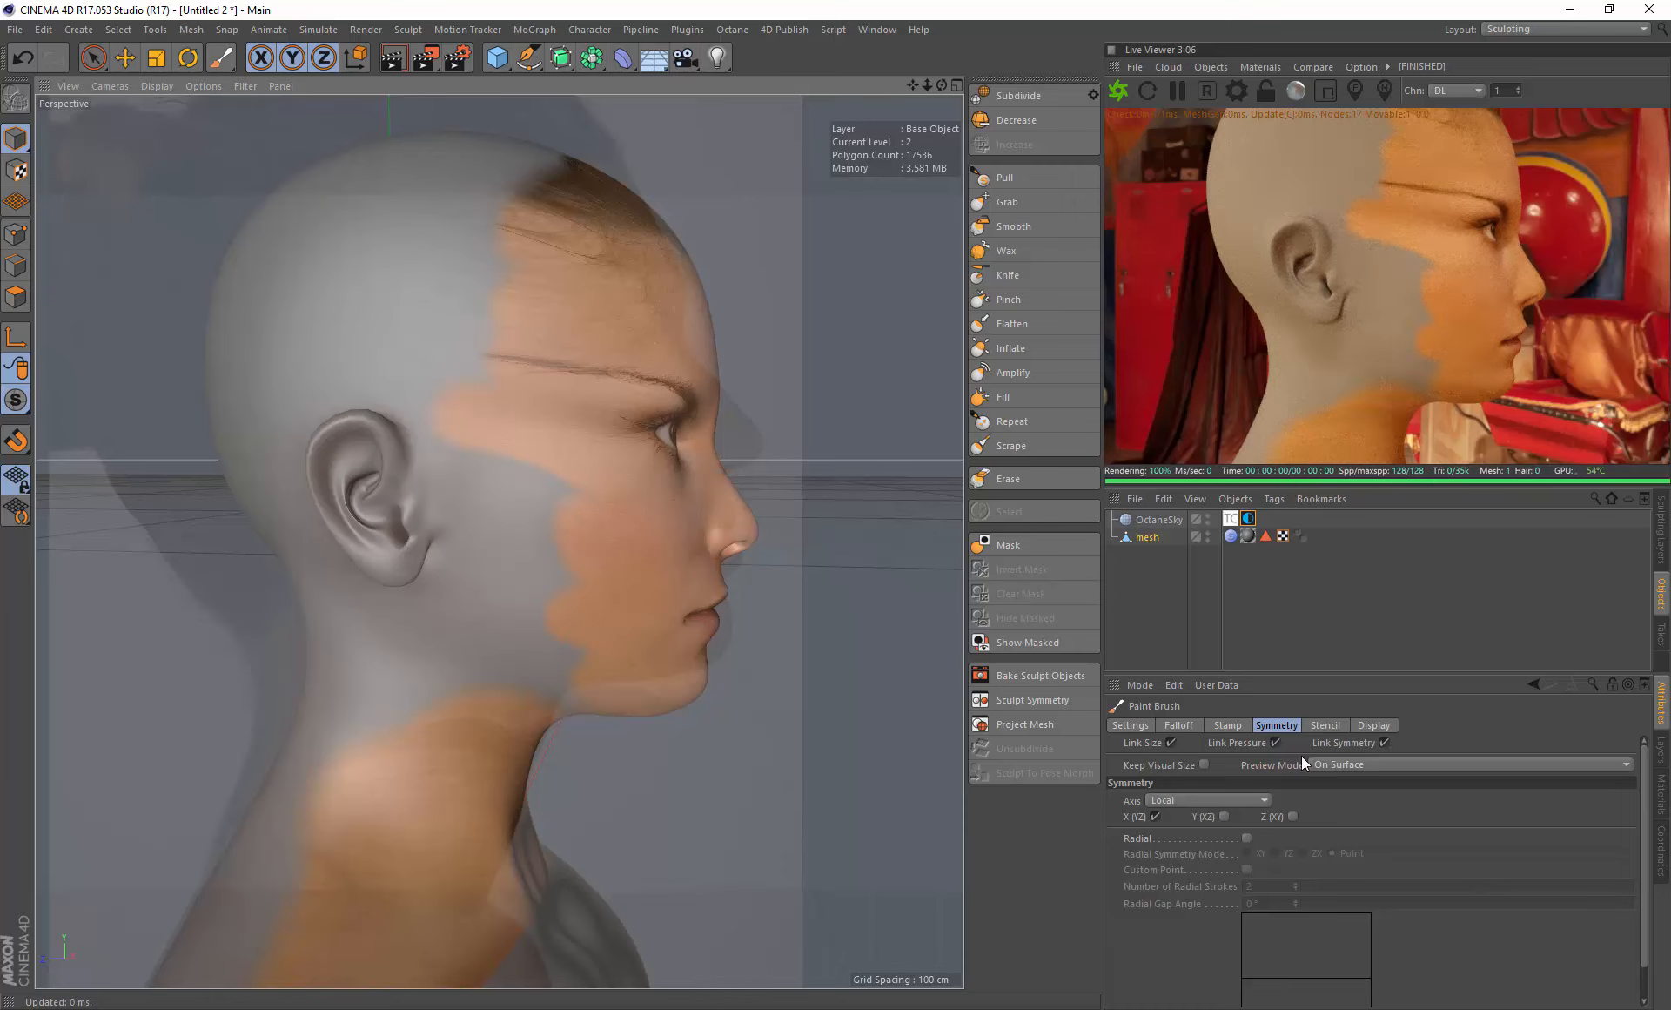
{"action": "left_click", "coordinate": [1325, 726]}
{"action": "left_click_drag", "start_coordinate": [1533, 878], "coordinate": [1470, 863]}
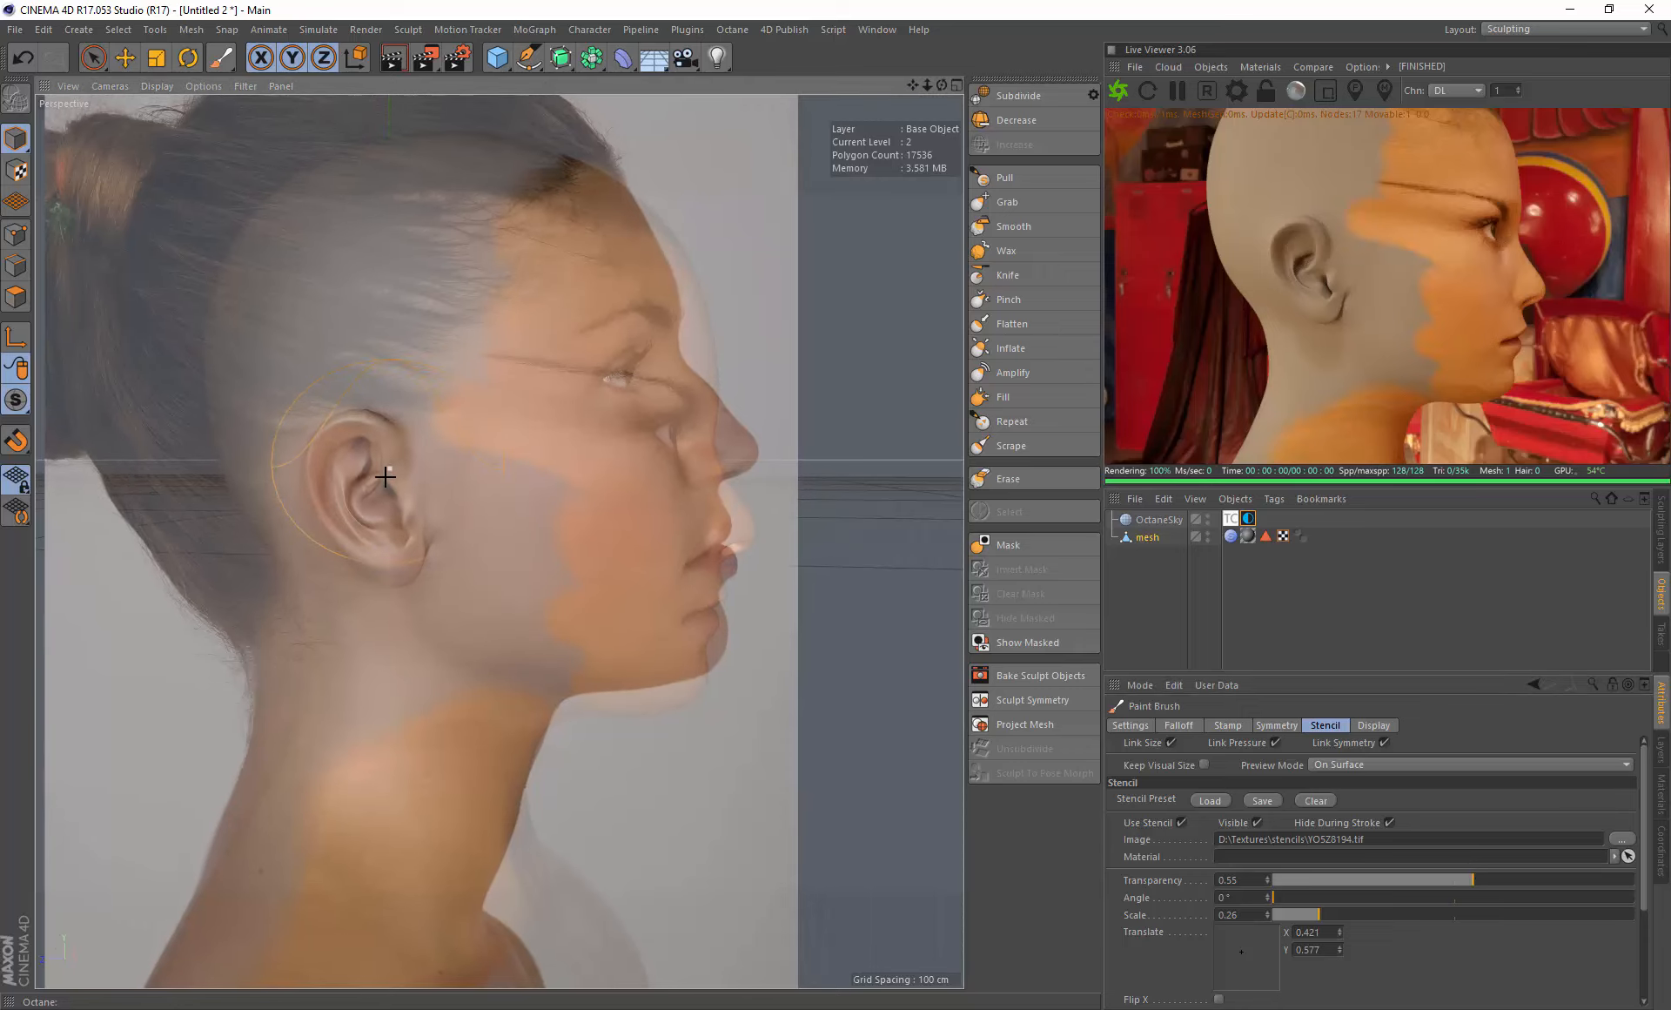
- Fit the profile stencil over the model's ear by adjusting its scale and position, and paint the ear and surrounding skin
{"action": "middle_click_drag", "start_coordinate": [359, 465], "coordinate": [371, 465]}
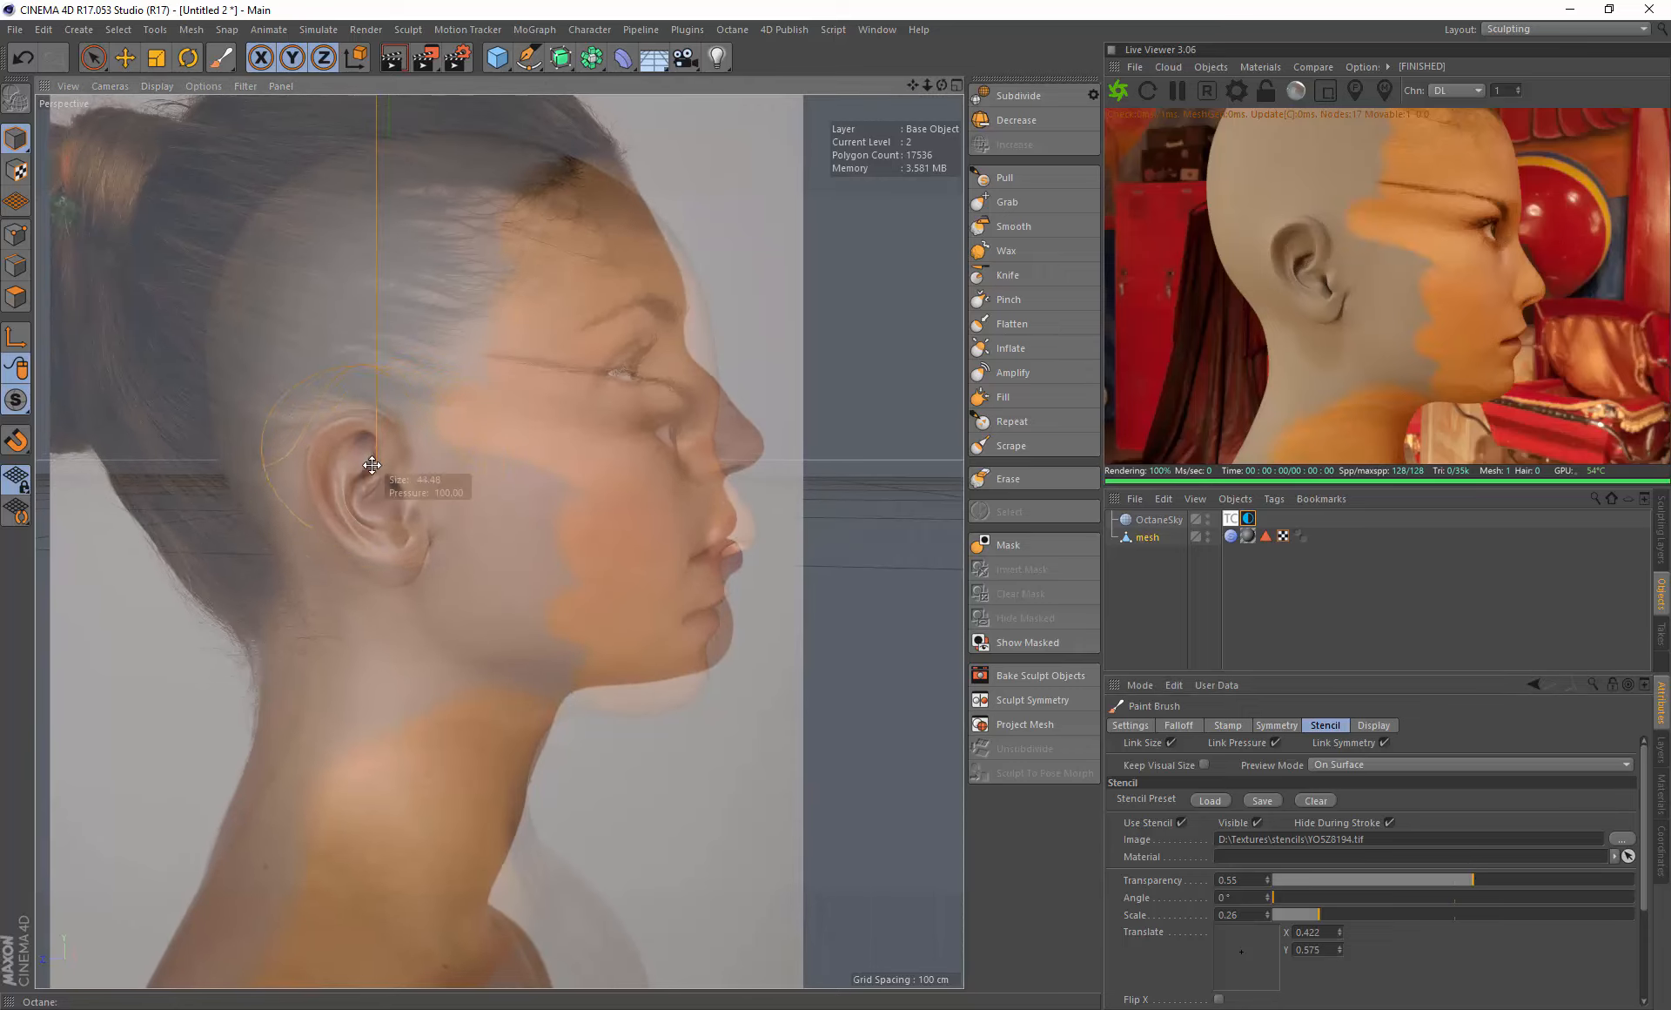
{"action": "mouse_move", "coordinate": [357, 448]}
{"action": "left_mouse_down"}
{"action": "mouse_move", "coordinate": [338, 450]}
{"action": "mouse_move", "coordinate": [402, 475]}
{"action": "mouse_move", "coordinate": [340, 516]}
{"action": "mouse_move", "coordinate": [421, 537]}
{"action": "left_mouse_up"}
{"action": "right_click_drag", "start_coordinate": [420, 534], "coordinate": [422, 540]}
{"action": "middle_click_drag", "start_coordinate": [423, 541], "coordinate": [418, 530]}
{"action": "left_click_drag", "start_coordinate": [419, 530], "coordinate": [433, 525]}
{"action": "mouse_move", "coordinate": [433, 525]}
{"action": "middle_mouse_down"}
{"action": "mouse_move", "coordinate": [400, 519]}
{"action": "mouse_move", "coordinate": [435, 503]}
{"action": "middle_mouse_up"}
{"action": "left_click_drag", "start_coordinate": [435, 503], "coordinate": [397, 516]}
{"action": "middle_click_drag", "start_coordinate": [397, 517], "coordinate": [398, 519]}
{"action": "mouse_move", "coordinate": [398, 519]}
{"action": "left_mouse_down"}
{"action": "mouse_move", "coordinate": [406, 575]}
{"action": "mouse_move", "coordinate": [448, 529]}
{"action": "left_mouse_up"}
{"action": "mouse_move", "coordinate": [515, 501]}
{"action": "middle_mouse_down"}
{"action": "mouse_move", "coordinate": [519, 485]}
{"action": "mouse_move", "coordinate": [945, 591]}
{"action": "mouse_move", "coordinate": [610, 534]}
{"action": "middle_mouse_up"}
{"action": "mouse_move", "coordinate": [531, 515]}
{"action": "right_mouse_down"}
{"action": "mouse_move", "coordinate": [552, 500]}
{"action": "mouse_move", "coordinate": [514, 507]}
{"action": "right_mouse_up"}
{"action": "middle_click_drag", "start_coordinate": [484, 507], "coordinate": [504, 507]}
- Set the stencil's scale to 0.23 and move it so the photo's eye and eyebrow match the head's
{"action": "left_click_drag", "start_coordinate": [1309, 897], "coordinate": [1253, 897]}
{"action": "middle_click_drag", "start_coordinate": [526, 403], "coordinate": [524, 452]}
{"action": "right_click_drag", "start_coordinate": [526, 451], "coordinate": [533, 470]}
{"action": "middle_click_drag", "start_coordinate": [534, 474], "coordinate": [498, 420]}
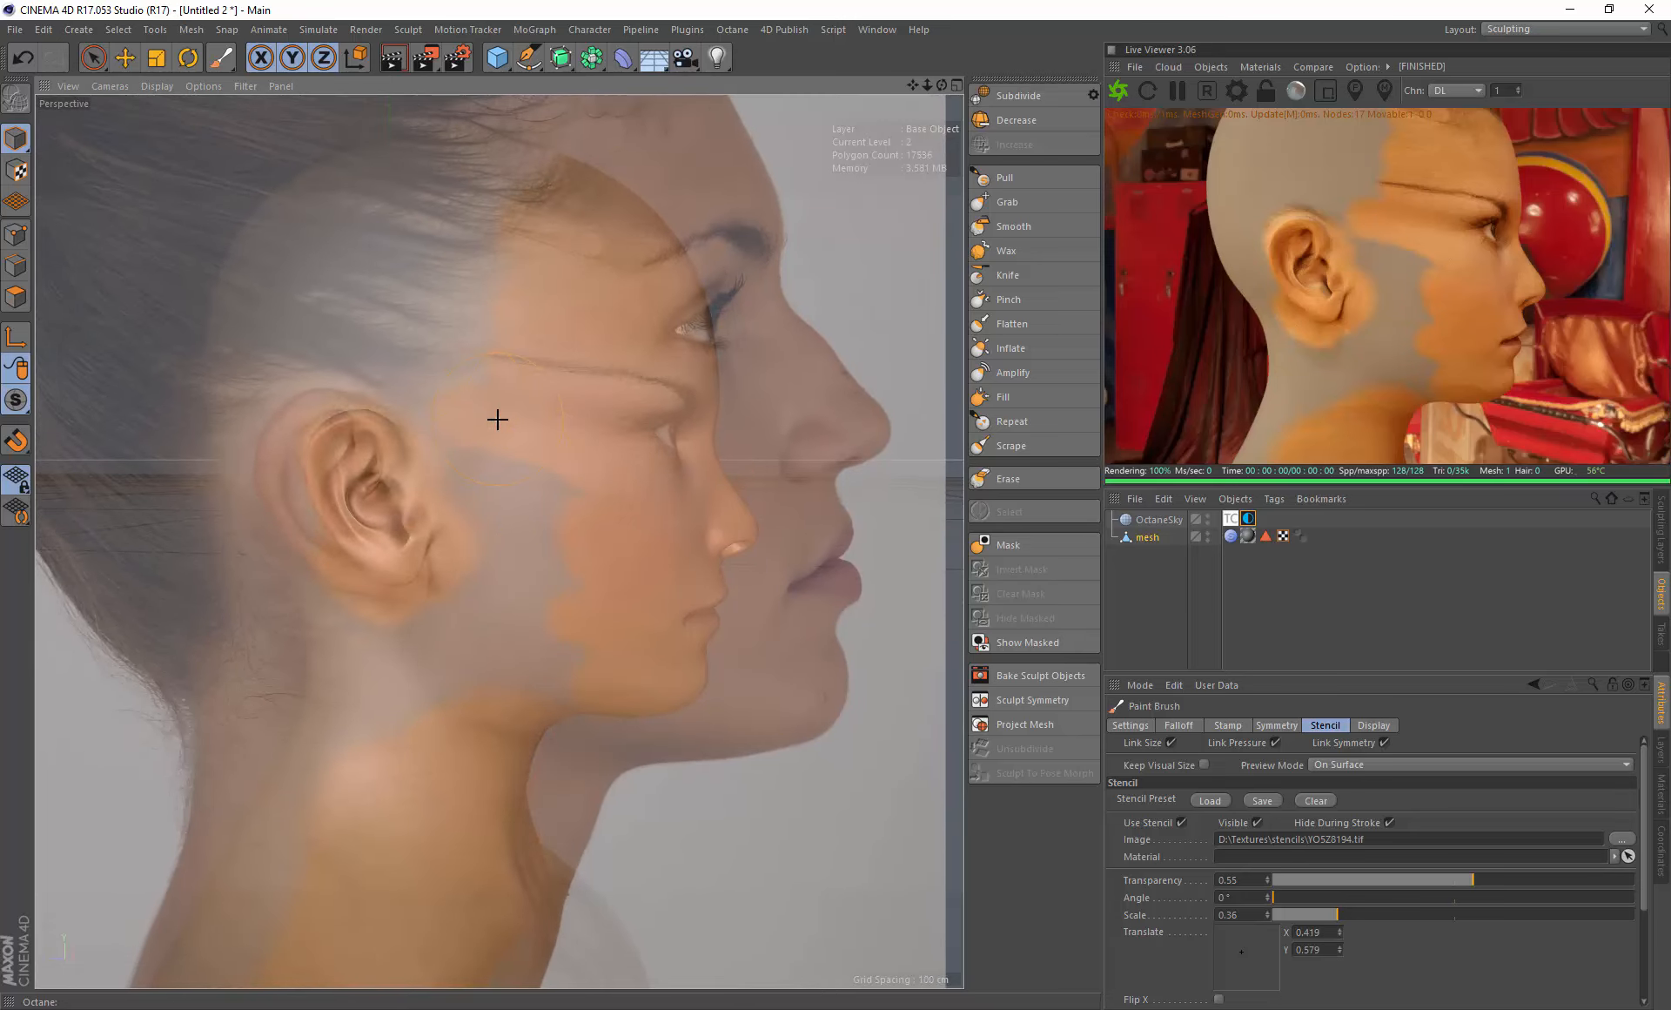
{"action": "right_click_drag", "start_coordinate": [493, 420], "coordinate": [482, 421]}
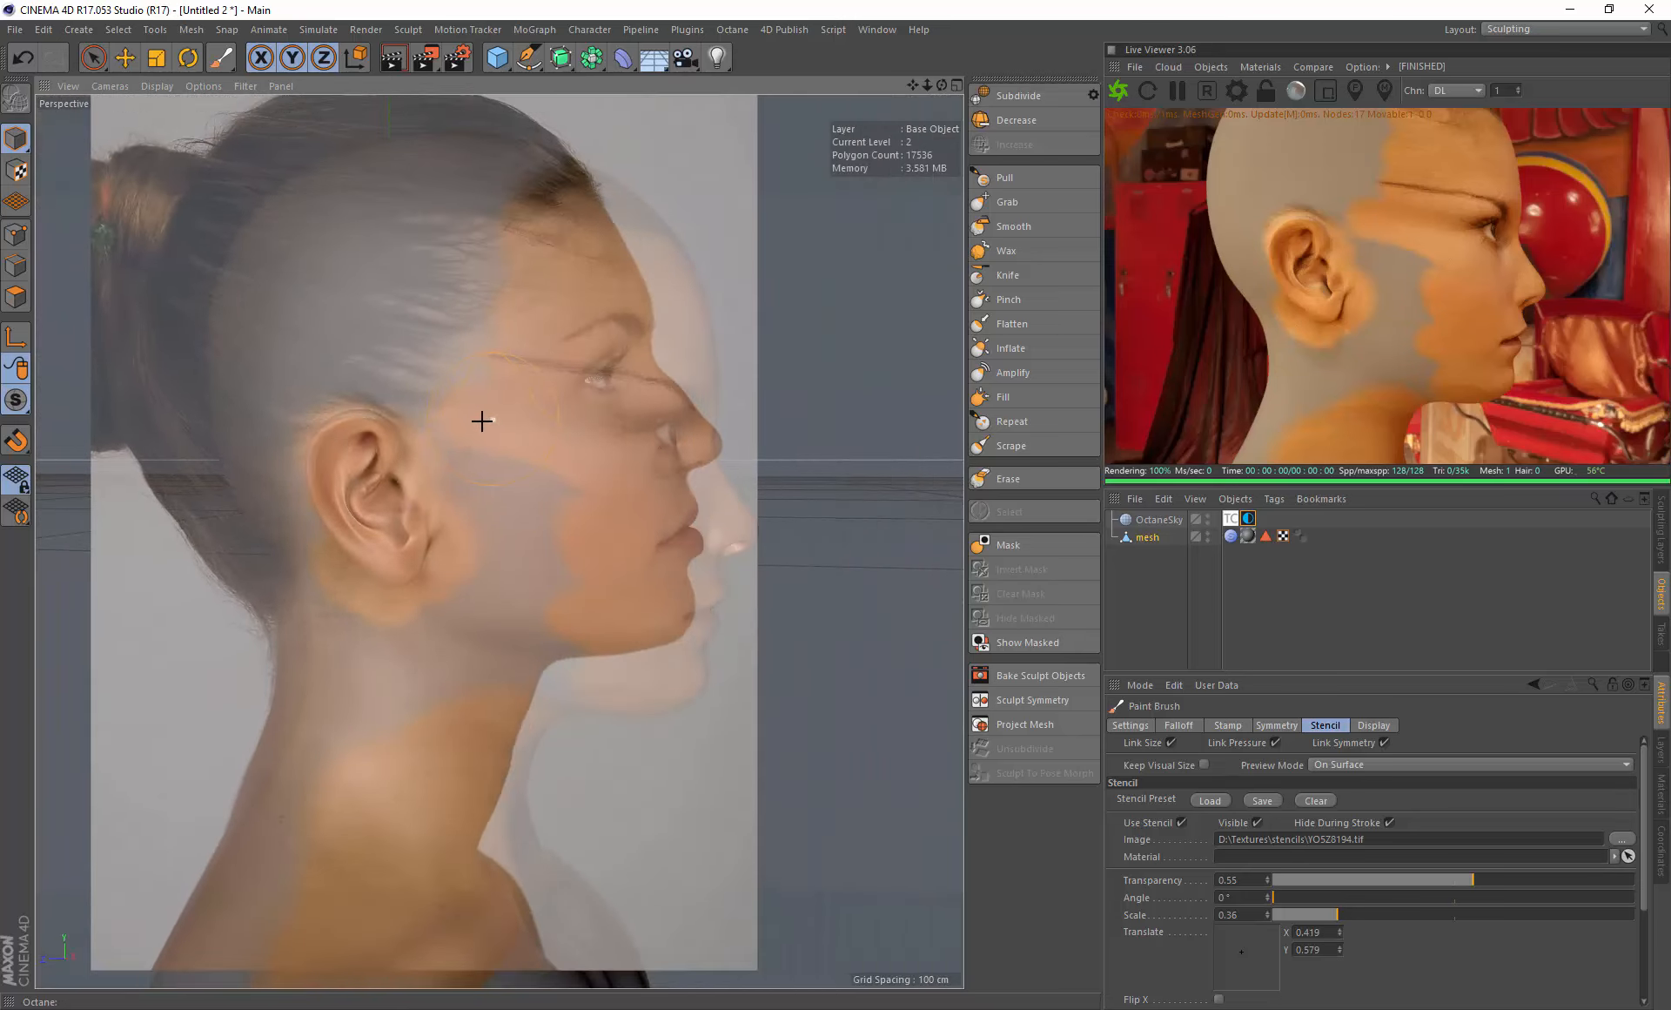
{"action": "middle_click_drag", "start_coordinate": [501, 427], "coordinate": [570, 467]}
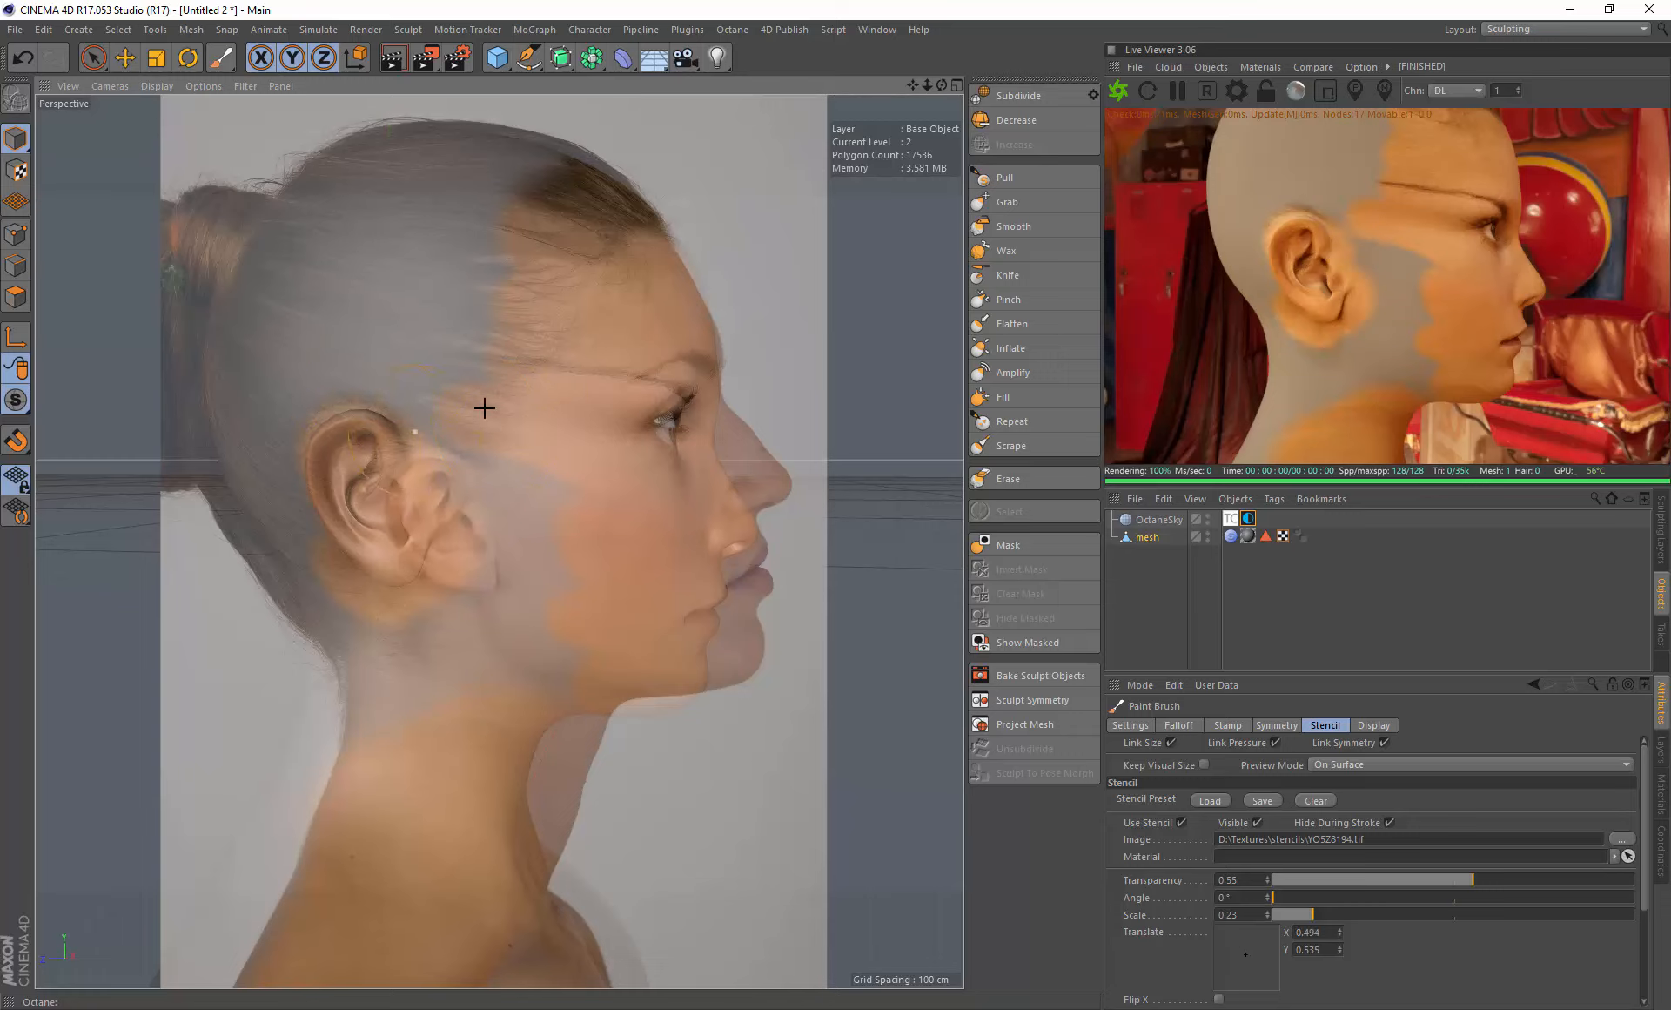
- Paint the eyebrow, temple and hair over the upper side of the head towards the back, undoing a stray stroke
{"action": "mouse_move", "coordinate": [527, 409]}
{"action": "left_mouse_down"}
{"action": "mouse_move", "coordinate": [485, 317]}
{"action": "mouse_move", "coordinate": [552, 373]}
{"action": "mouse_move", "coordinate": [522, 331]}
{"action": "mouse_move", "coordinate": [642, 384]}
{"action": "mouse_move", "coordinate": [577, 355]}
{"action": "left_mouse_up"}
{"action": "key", "text": "ctrl+z"}
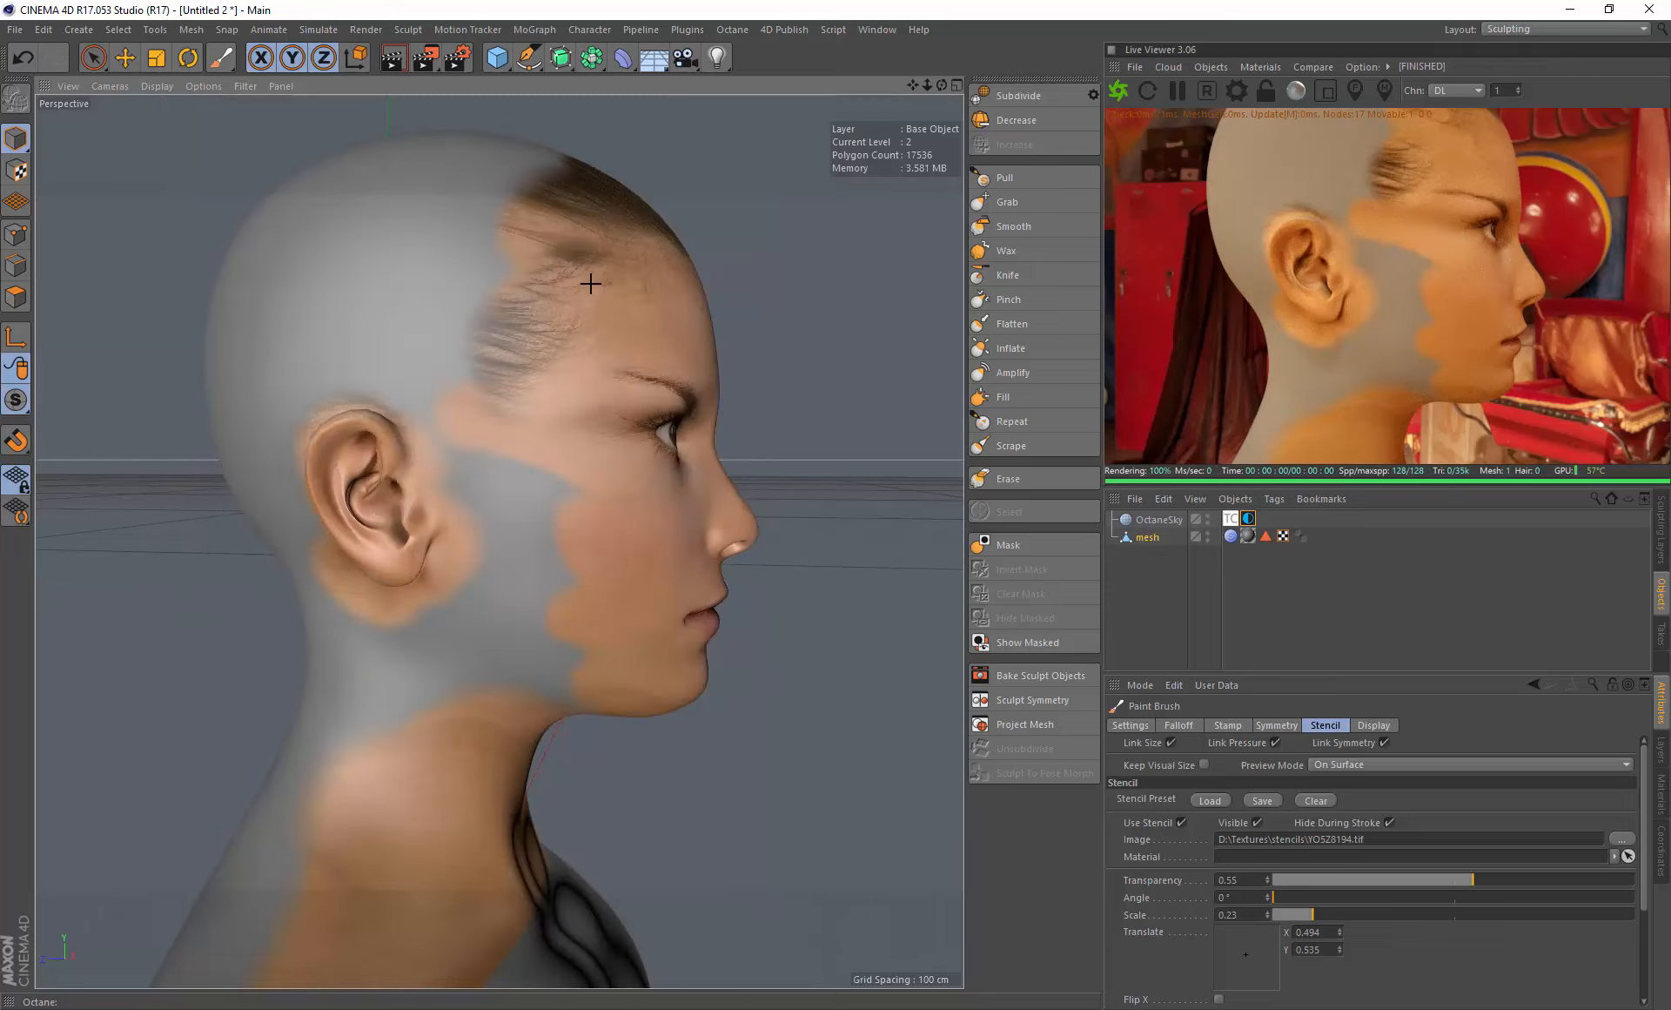
{"action": "mouse_move", "coordinate": [587, 256]}
{"action": "left_mouse_down"}
{"action": "mouse_move", "coordinate": [485, 246]}
{"action": "mouse_move", "coordinate": [540, 174]}
{"action": "mouse_move", "coordinate": [369, 179]}
{"action": "mouse_move", "coordinate": [303, 225]}
{"action": "mouse_move", "coordinate": [440, 264]}
{"action": "mouse_move", "coordinate": [428, 362]}
{"action": "mouse_move", "coordinate": [431, 333]}
{"action": "mouse_move", "coordinate": [418, 348]}
{"action": "left_mouse_up"}
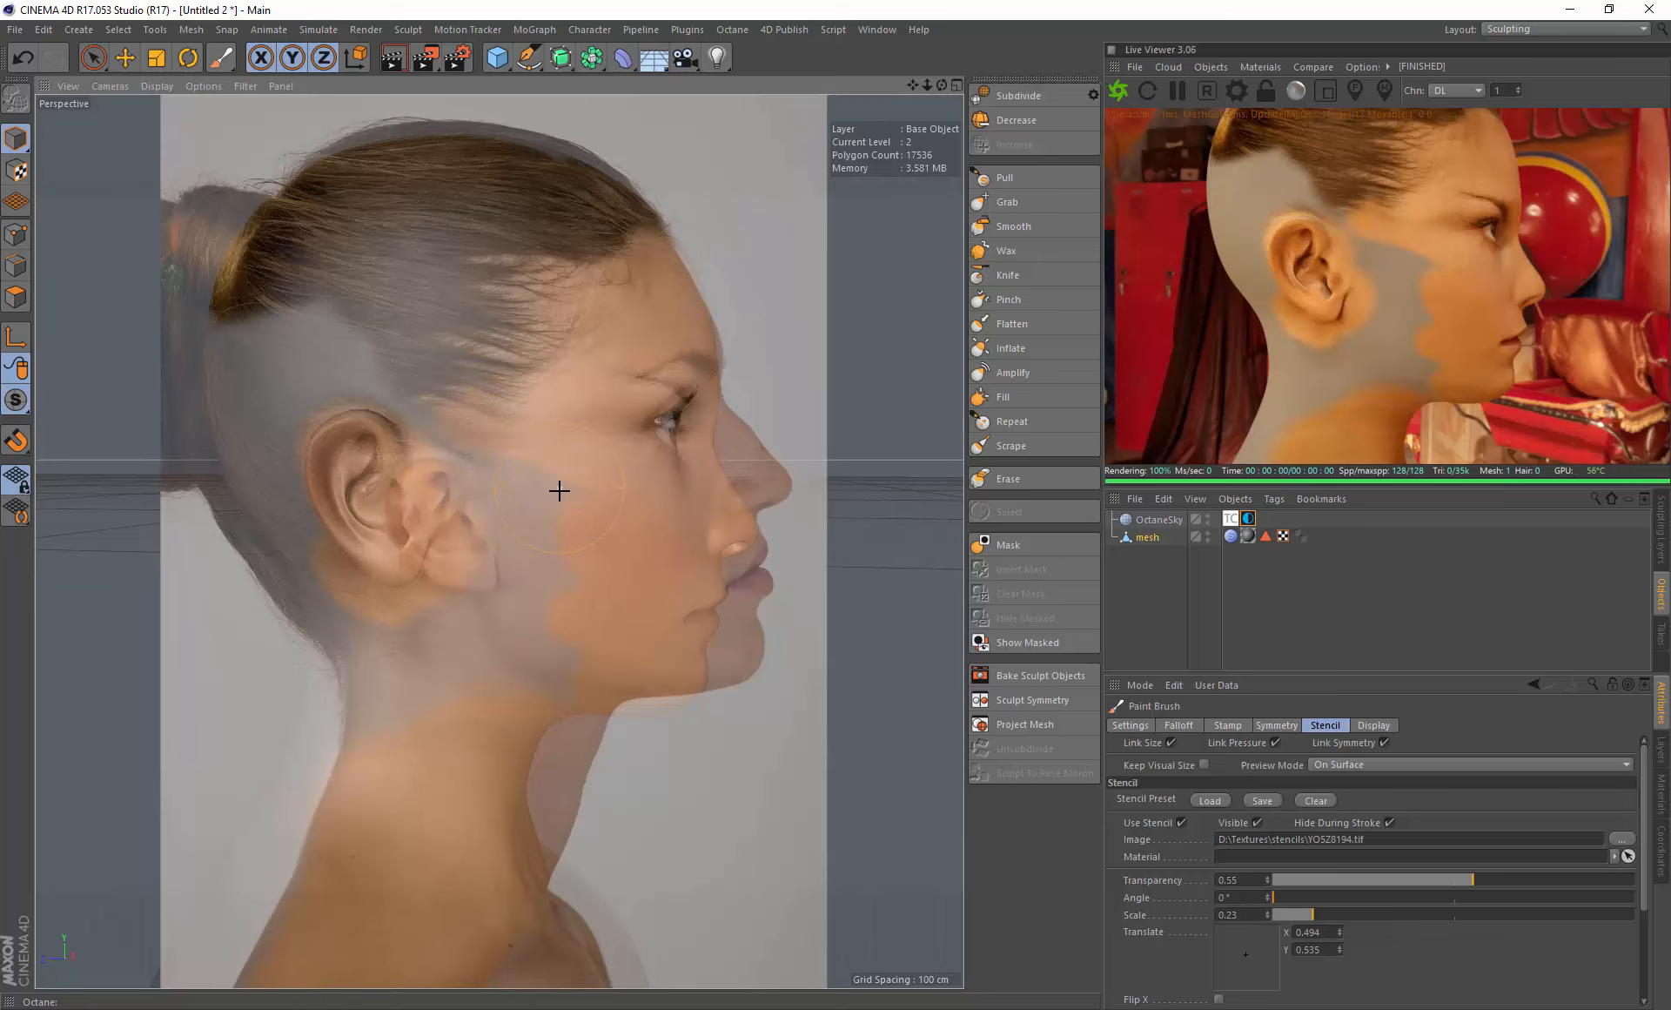
- Shift the profile stencil towards the ear and paint the cheek down to the jaw
{"action": "left_click_drag", "start_coordinate": [559, 491], "coordinate": [562, 540]}
{"action": "left_click_drag", "start_coordinate": [493, 480], "coordinate": [514, 485]}
{"action": "mouse_move", "coordinate": [614, 502]}
{"action": "left_mouse_down"}
{"action": "mouse_move", "coordinate": [541, 492]}
{"action": "mouse_move", "coordinate": [552, 576]}
{"action": "left_mouse_up"}
{"action": "left_click_drag", "start_coordinate": [565, 639], "coordinate": [511, 686]}
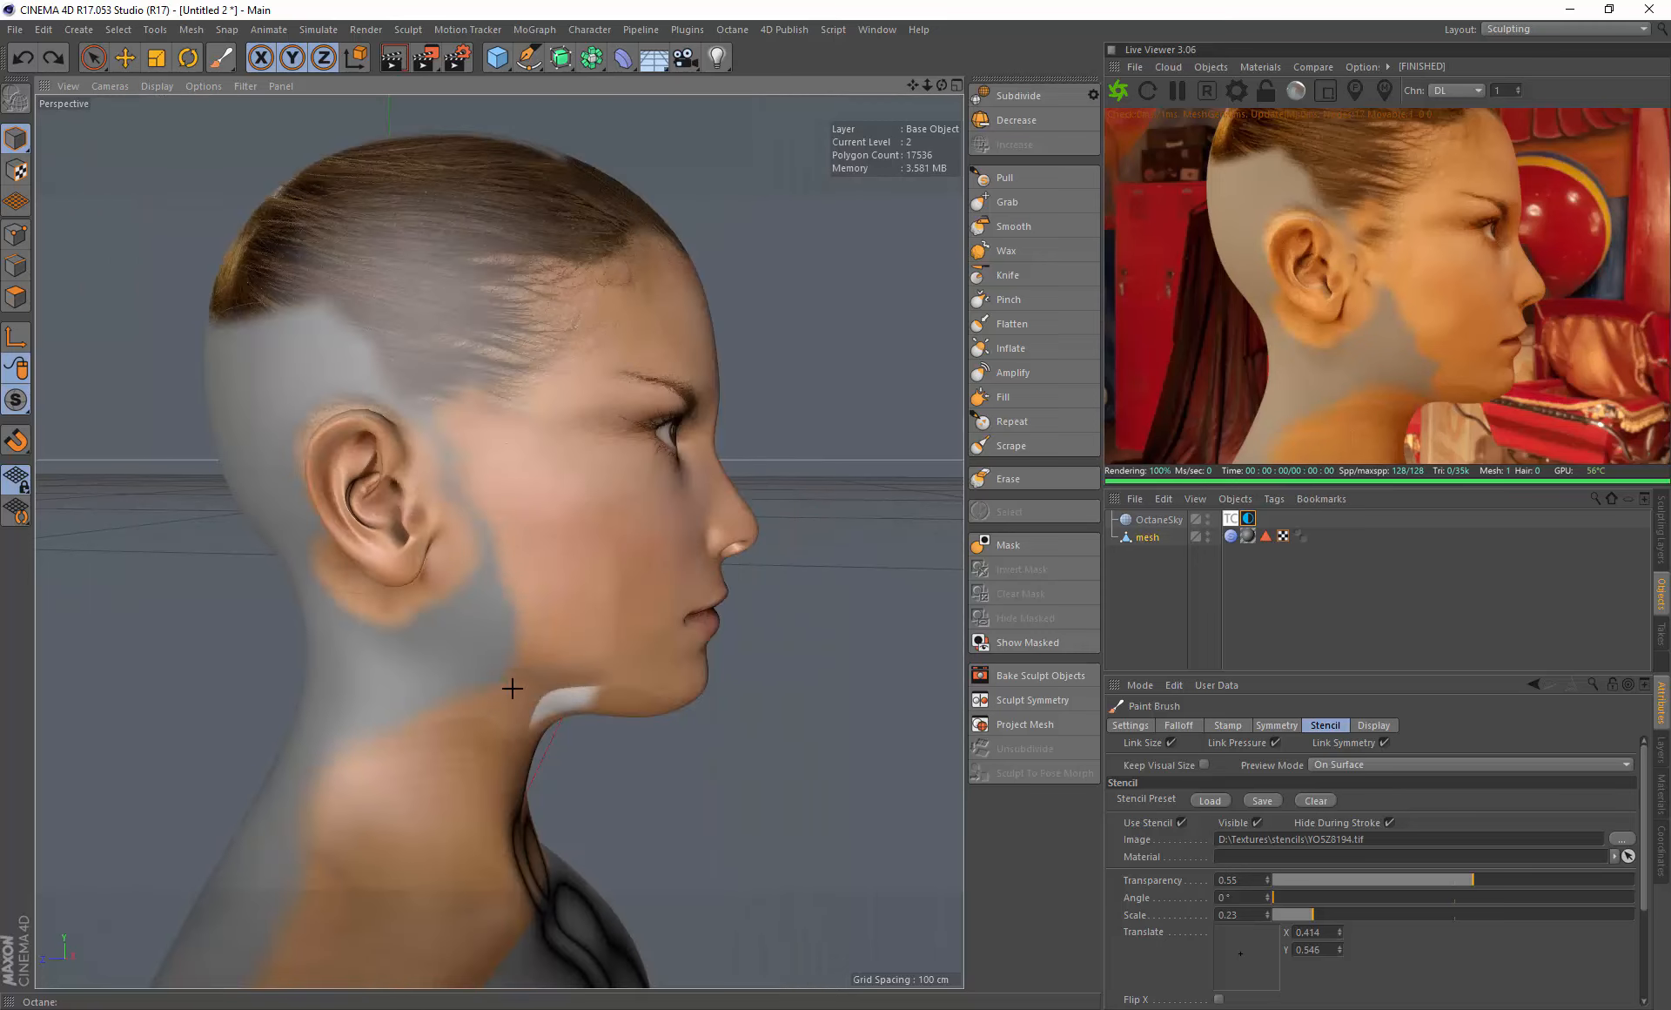
- Enlarge the stencil to scale 0.37, reposition it, and paint the cheek beside the ear, the jaw and the neck down to the shoulder
{"action": "left_click_drag", "start_coordinate": [528, 572], "coordinate": [541, 593]}
{"action": "mouse_move", "coordinate": [545, 587]}
{"action": "right_mouse_down"}
{"action": "mouse_move", "coordinate": [561, 586]}
{"action": "mouse_move", "coordinate": [517, 552]}
{"action": "right_mouse_up"}
{"action": "left_click_drag", "start_coordinate": [562, 559], "coordinate": [519, 525]}
{"action": "left_click_drag", "start_coordinate": [519, 445], "coordinate": [521, 487]}
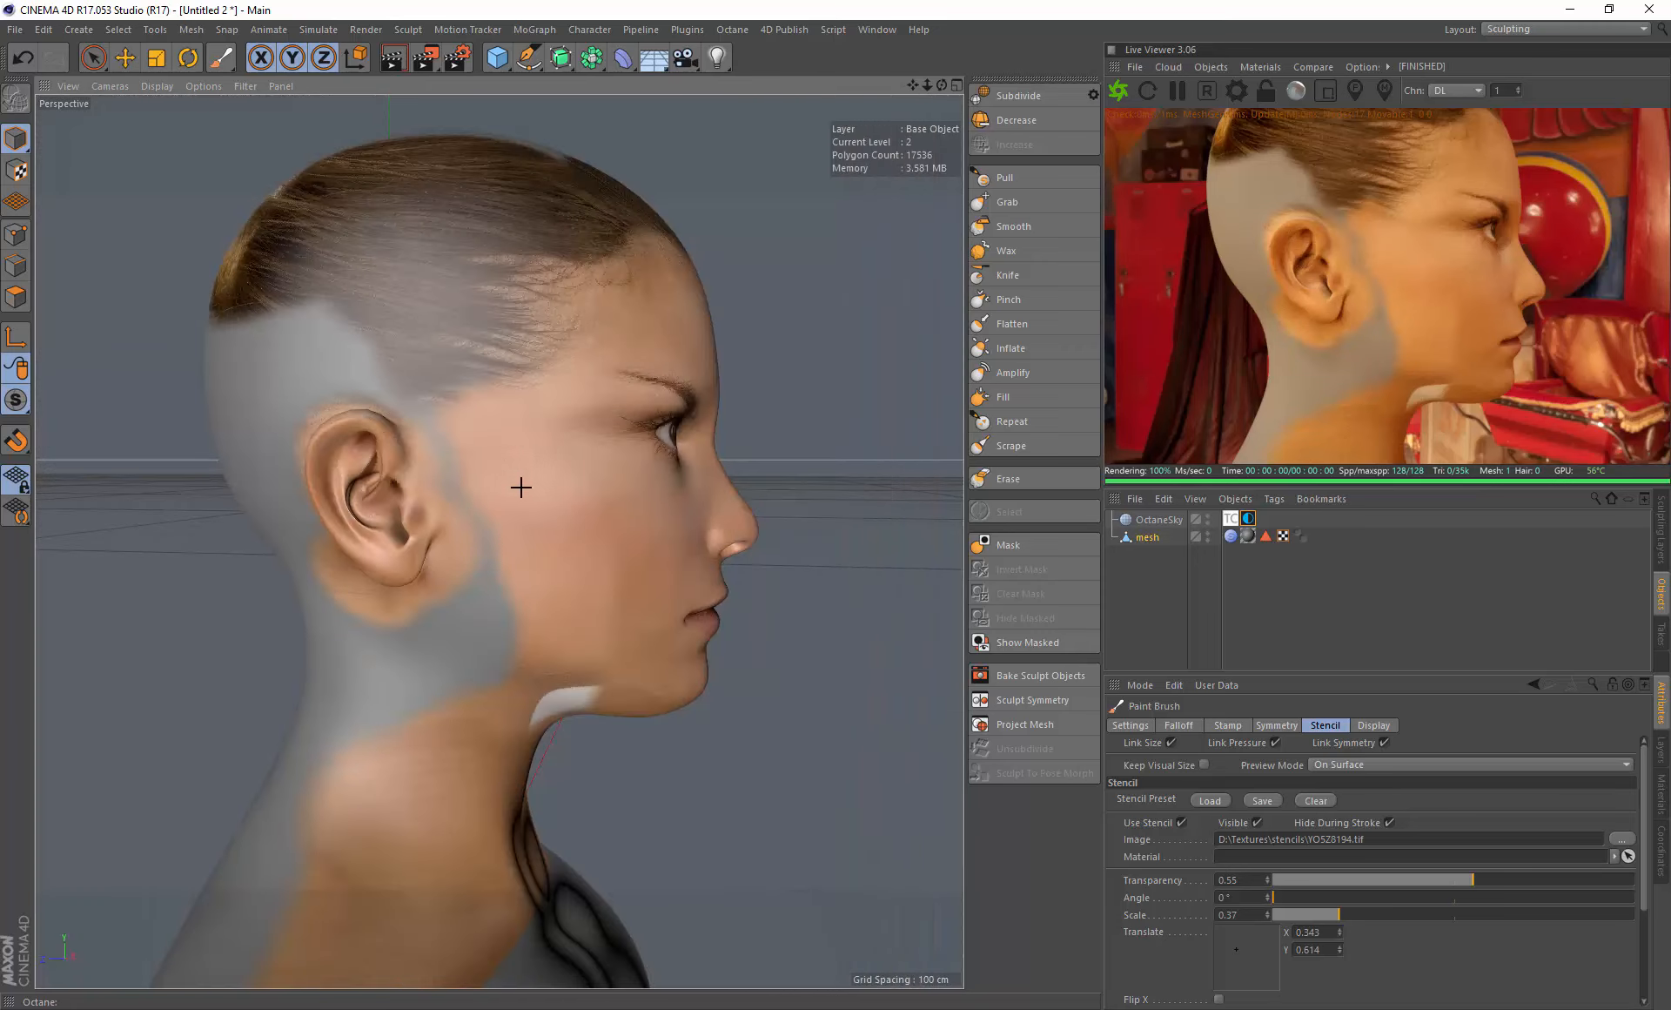
{"action": "mouse_move", "coordinate": [504, 417]}
{"action": "left_mouse_down"}
{"action": "mouse_move", "coordinate": [485, 615]}
{"action": "mouse_move", "coordinate": [571, 694]}
{"action": "left_mouse_up"}
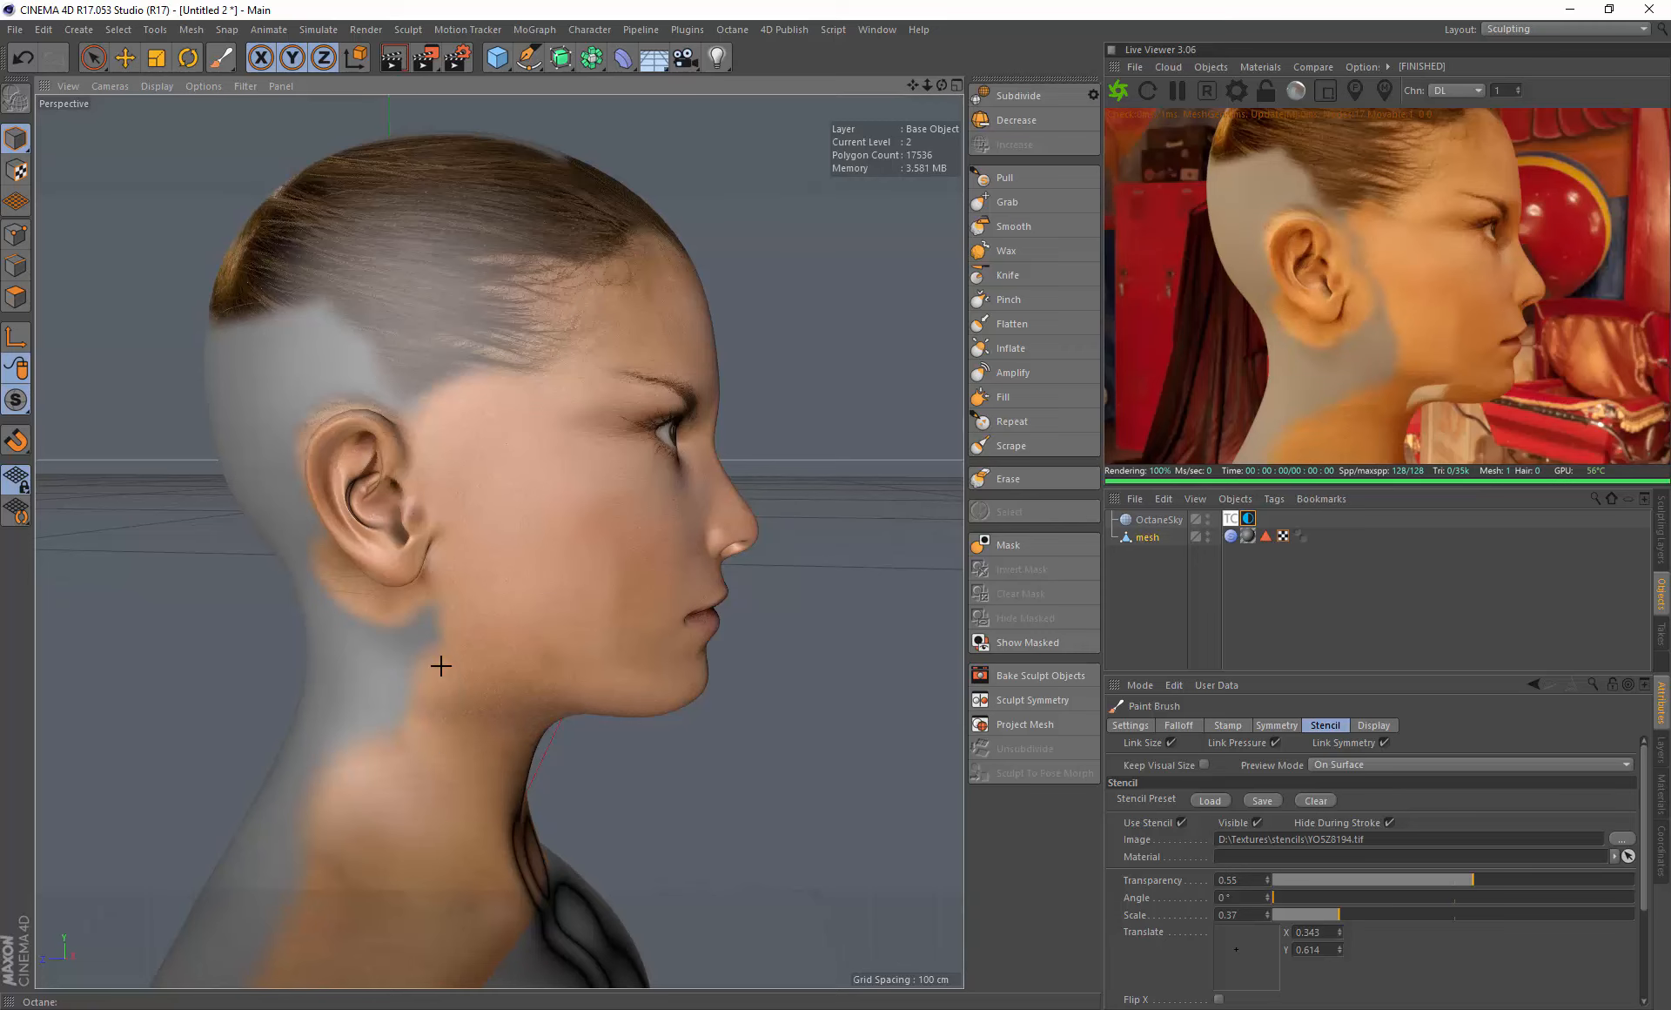
{"action": "mouse_move", "coordinate": [419, 652]}
{"action": "left_mouse_down"}
{"action": "mouse_move", "coordinate": [373, 690]}
{"action": "mouse_move", "coordinate": [428, 647]}
{"action": "mouse_move", "coordinate": [462, 646]}
{"action": "mouse_move", "coordinate": [490, 578]}
{"action": "mouse_move", "coordinate": [505, 591]}
{"action": "mouse_move", "coordinate": [379, 649]}
{"action": "mouse_move", "coordinate": [381, 705]}
{"action": "mouse_move", "coordinate": [340, 684]}
{"action": "left_mouse_up"}
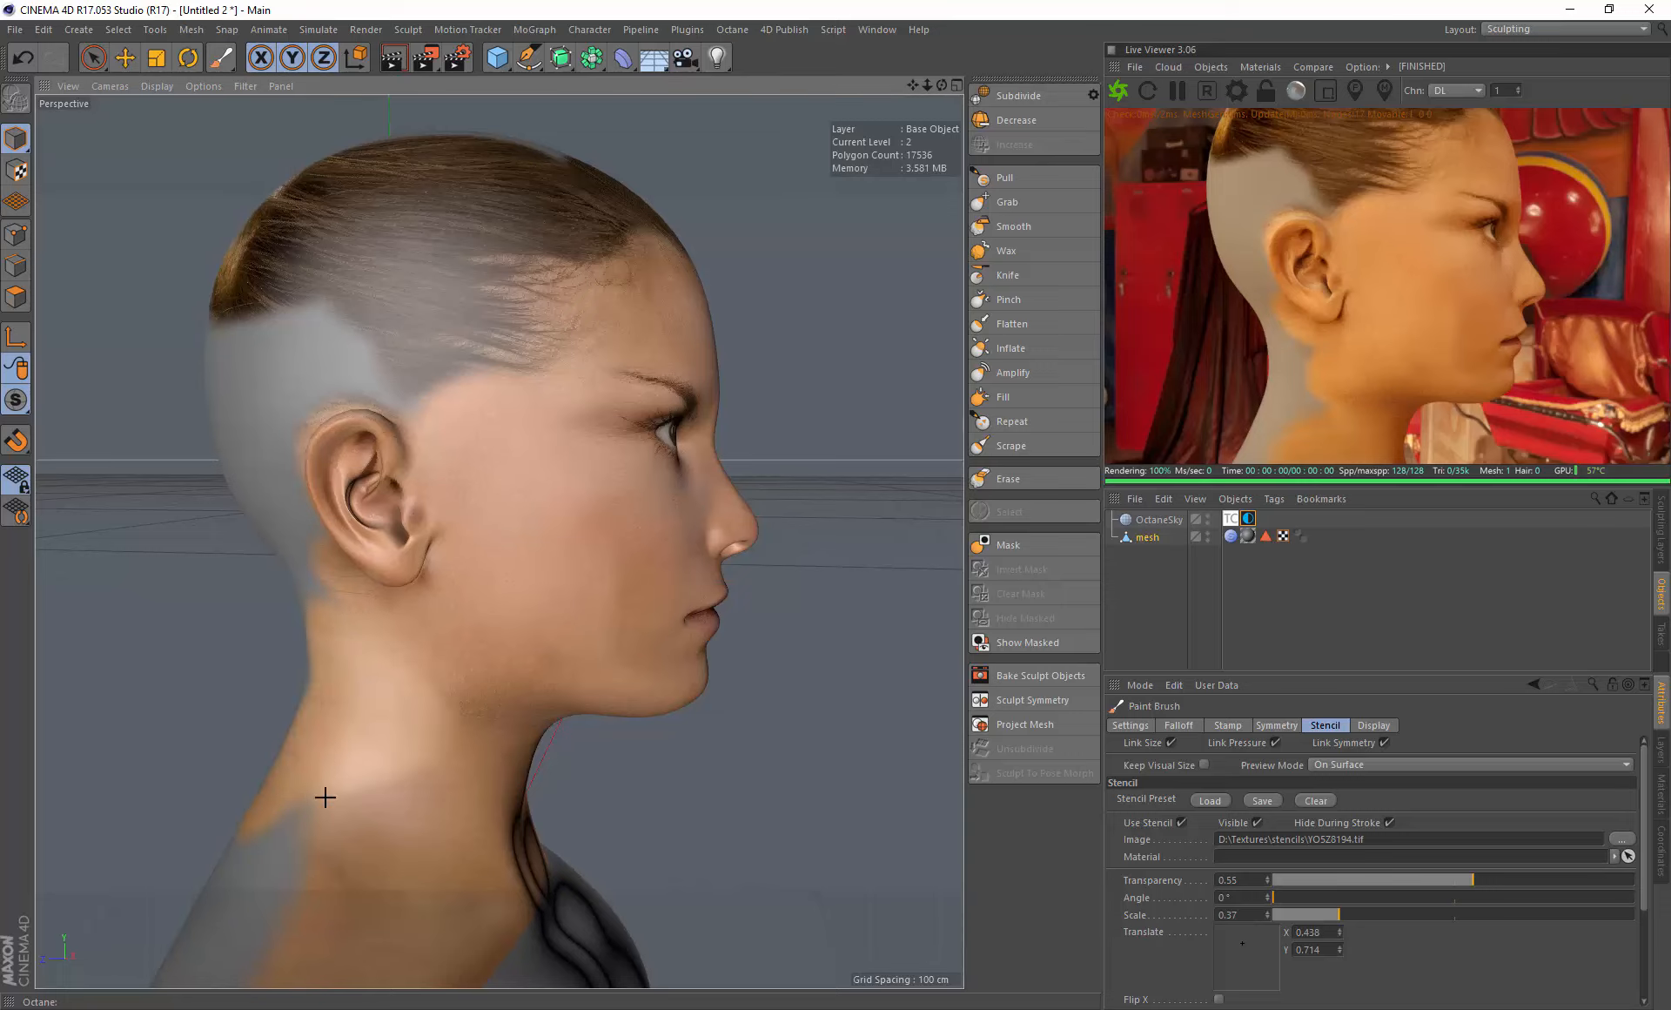
{"action": "mouse_move", "coordinate": [324, 796]}
{"action": "left_mouse_down"}
{"action": "mouse_move", "coordinate": [348, 882]}
{"action": "mouse_move", "coordinate": [264, 873]}
{"action": "left_mouse_up"}
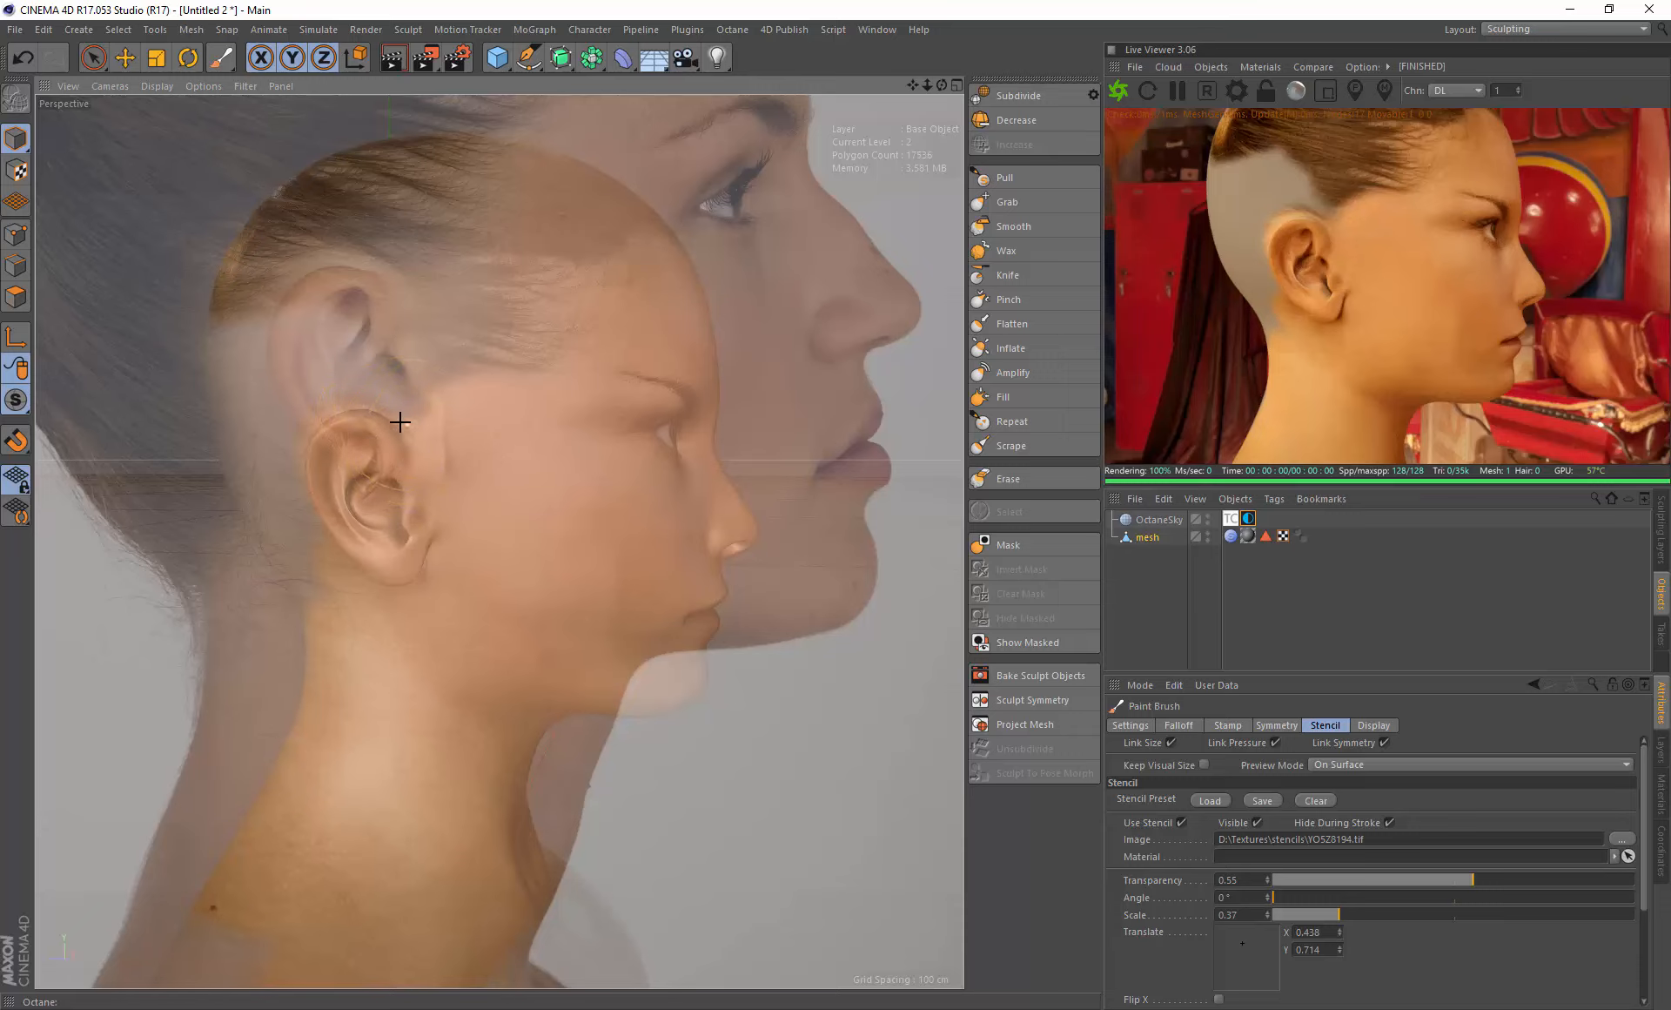
- Rescale and move the profile stencil over the side of the head and paint the hair behind and above the ear
{"action": "right_click_drag", "start_coordinate": [432, 430], "coordinate": [492, 426]}
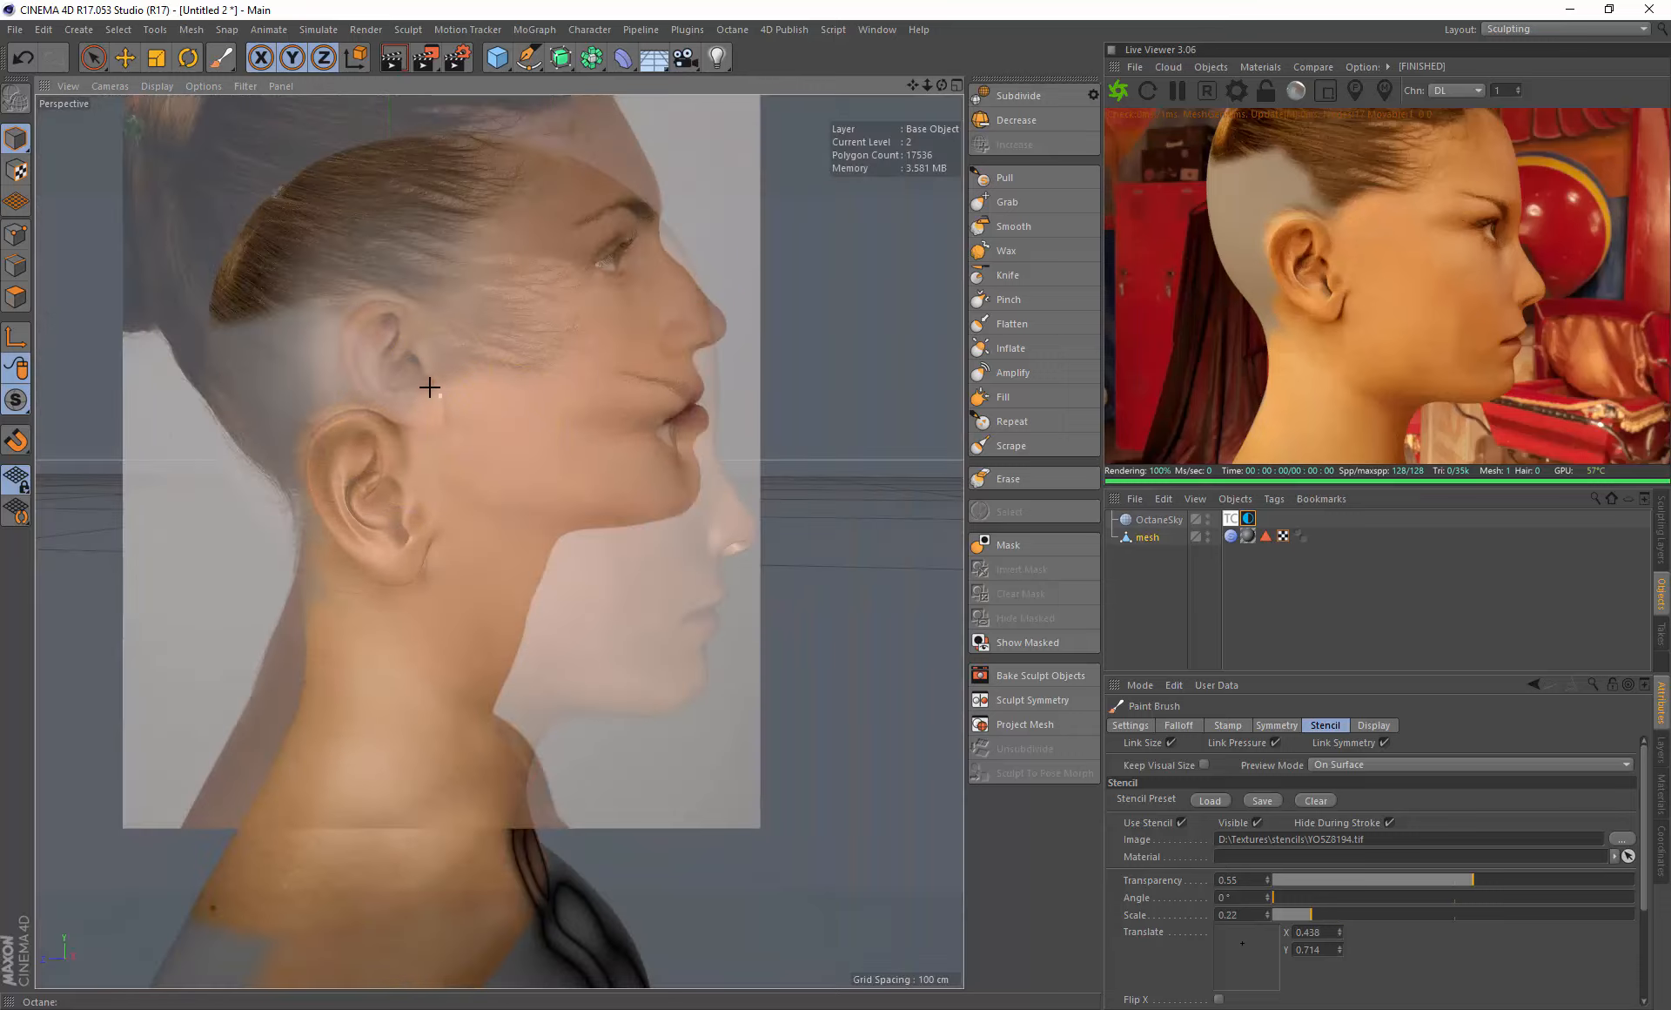
{"action": "mouse_move", "coordinate": [426, 381]}
{"action": "middle_mouse_down"}
{"action": "mouse_move", "coordinate": [414, 500]}
{"action": "mouse_move", "coordinate": [393, 488]}
{"action": "middle_mouse_up"}
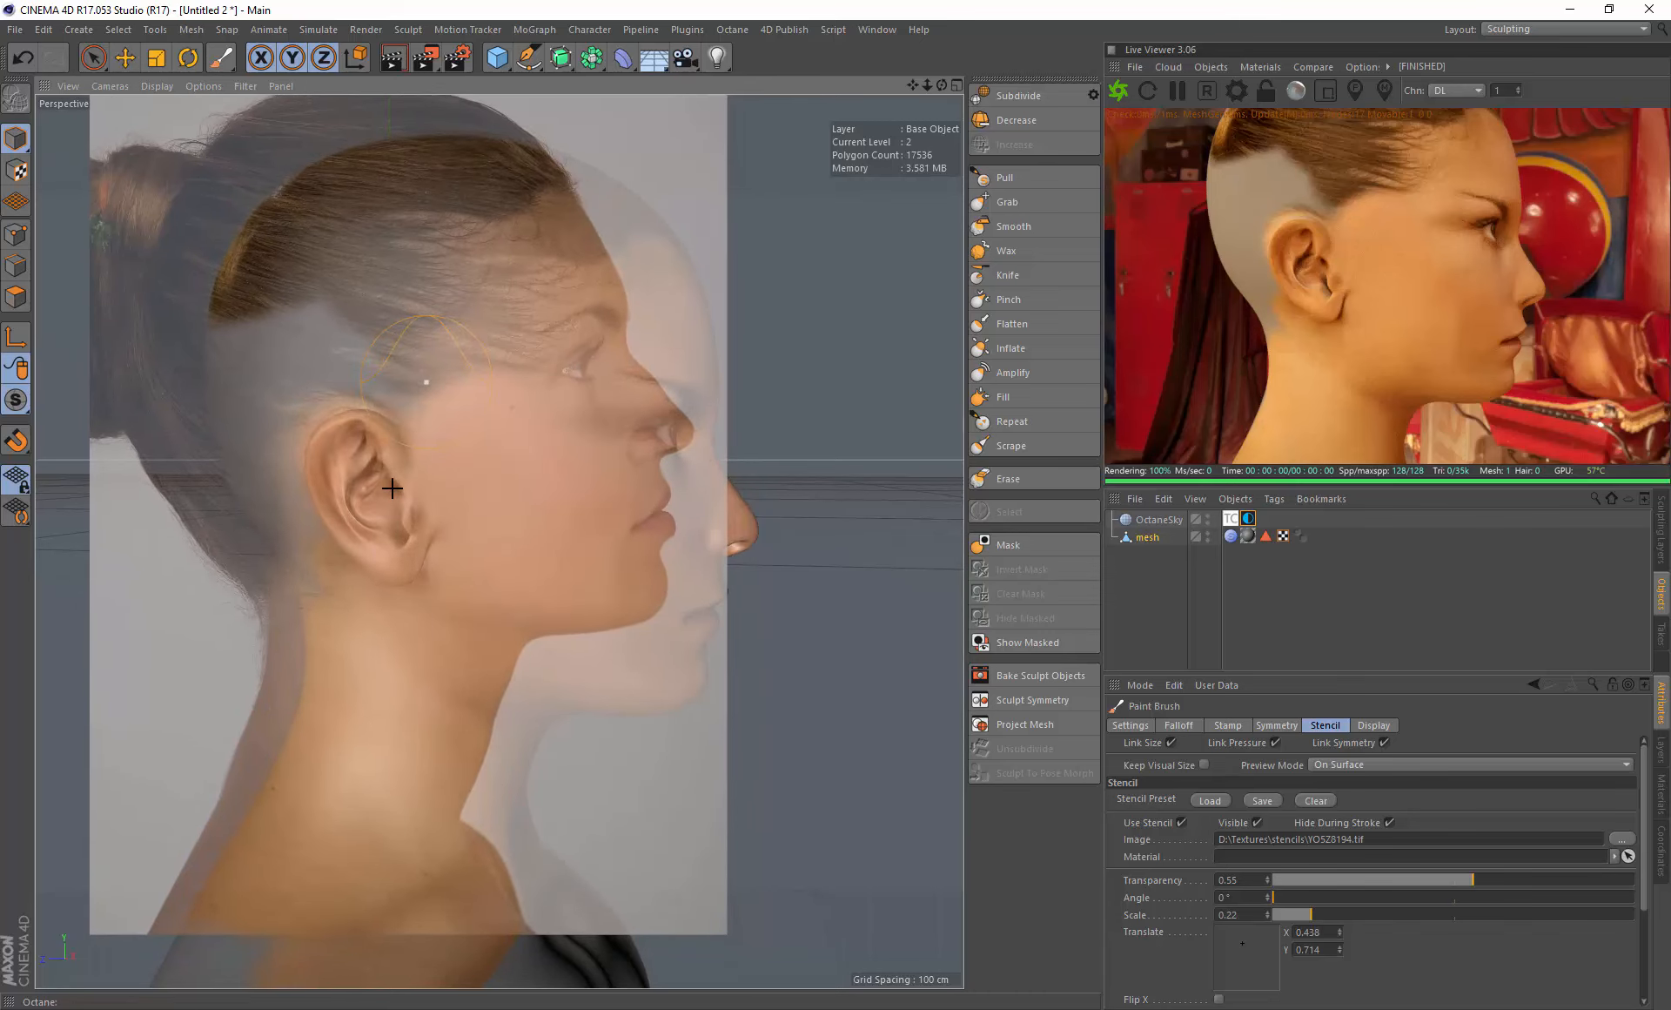
{"action": "mouse_move", "coordinate": [345, 250]}
{"action": "left_mouse_down"}
{"action": "mouse_move", "coordinate": [351, 343]}
{"action": "mouse_move", "coordinate": [383, 344]}
{"action": "mouse_move", "coordinate": [273, 327]}
{"action": "left_mouse_up"}
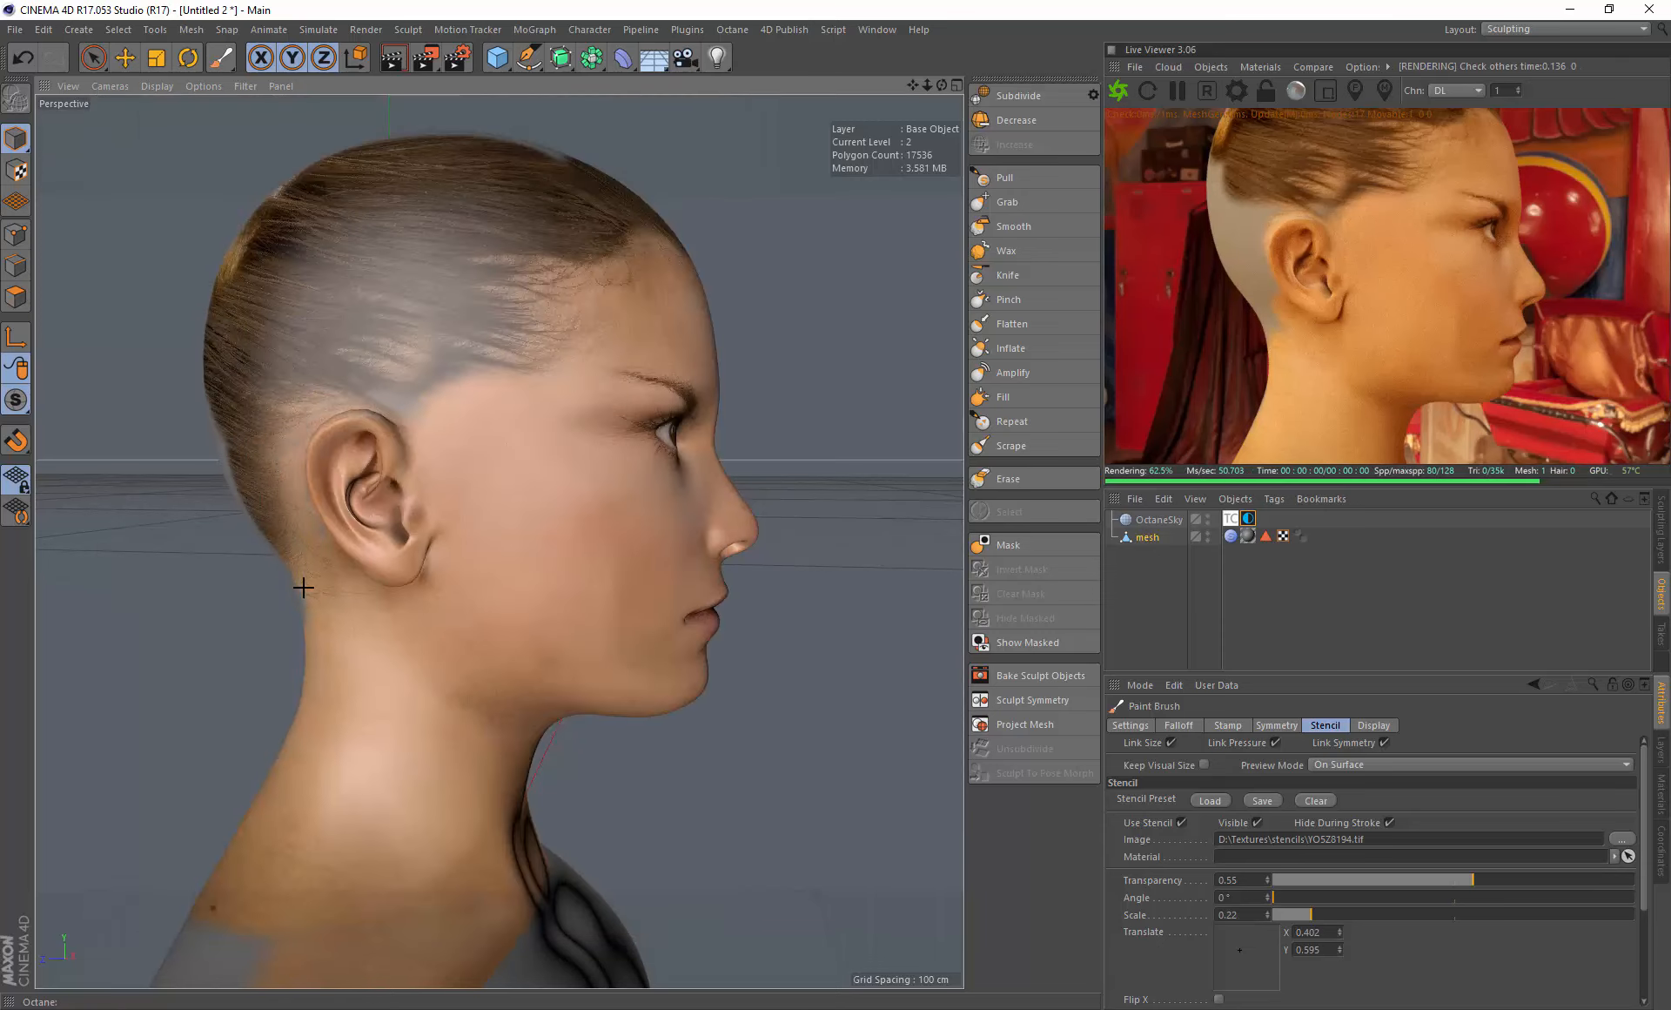
{"action": "mouse_move", "coordinate": [321, 315]}
{"action": "left_mouse_down"}
{"action": "mouse_move", "coordinate": [403, 384]}
{"action": "mouse_move", "coordinate": [421, 374]}
{"action": "mouse_move", "coordinate": [409, 313]}
{"action": "mouse_move", "coordinate": [447, 268]}
{"action": "mouse_move", "coordinate": [82, 284]}
{"action": "mouse_move", "coordinate": [171, 343]}
{"action": "mouse_move", "coordinate": [534, 320]}
{"action": "mouse_move", "coordinate": [502, 326]}
{"action": "mouse_move", "coordinate": [511, 392]}
{"action": "mouse_move", "coordinate": [552, 433]}
{"action": "mouse_move", "coordinate": [537, 395]}
{"action": "mouse_move", "coordinate": [343, 317]}
{"action": "mouse_move", "coordinate": [573, 304]}
{"action": "mouse_move", "coordinate": [525, 197]}
{"action": "left_mouse_up"}
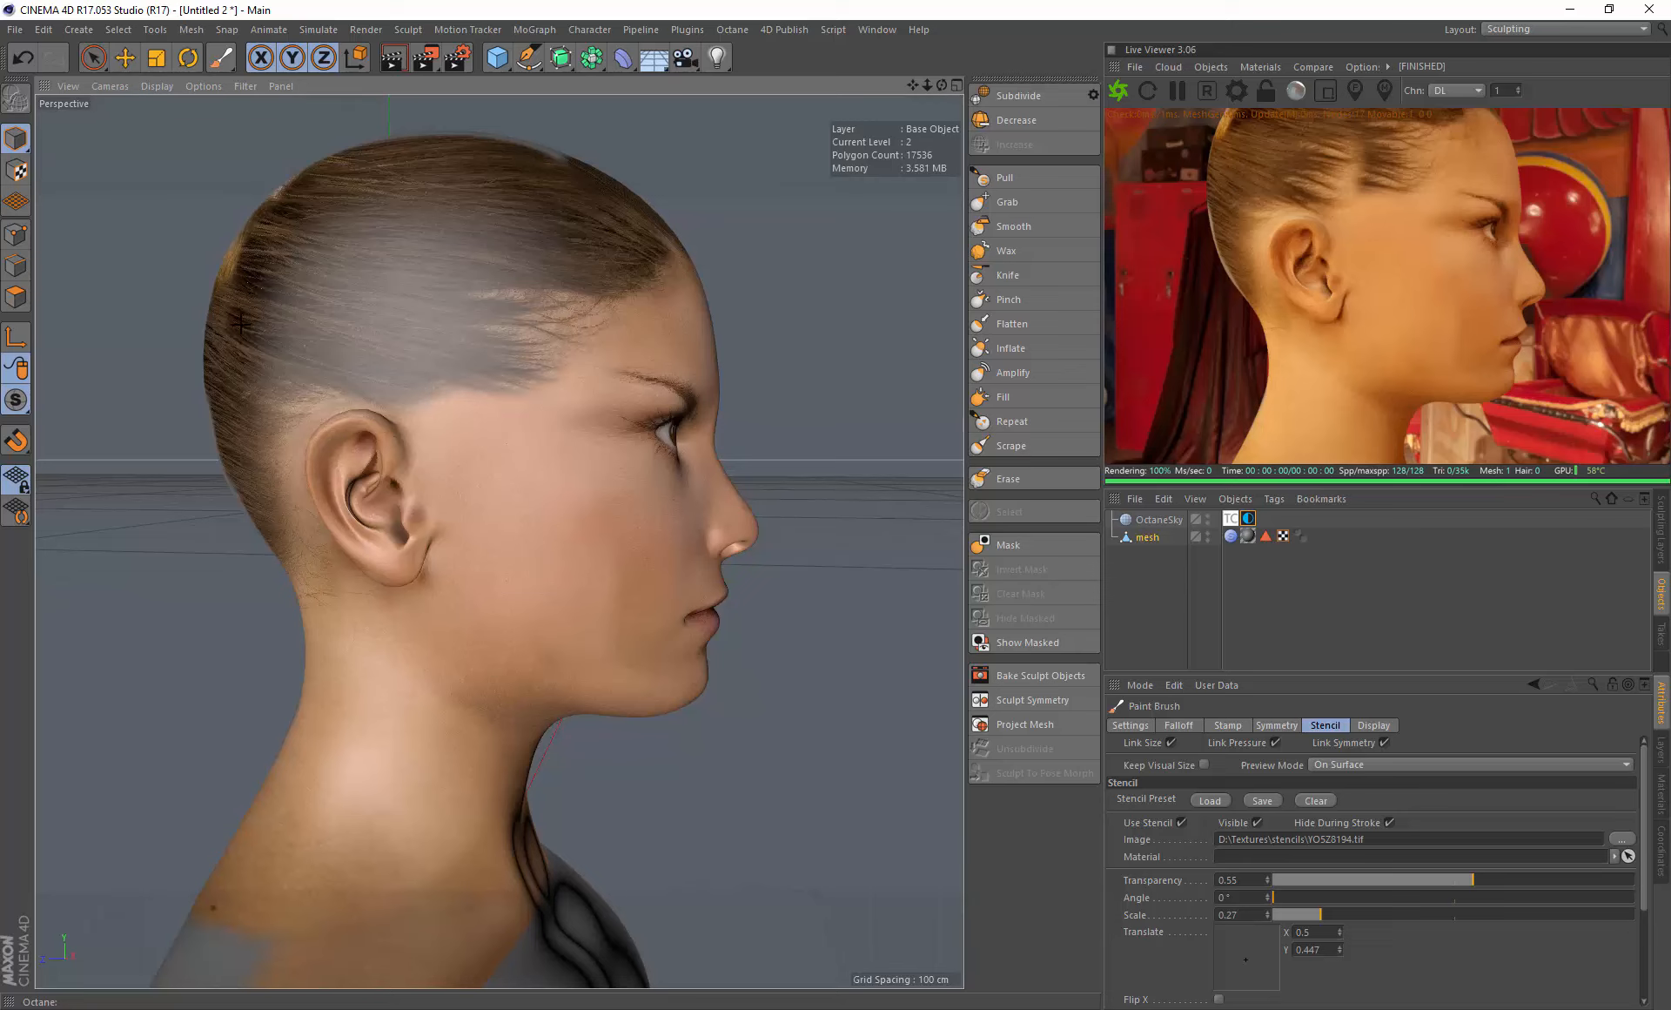
{"action": "left_click_drag", "start_coordinate": [248, 437], "coordinate": [252, 435]}
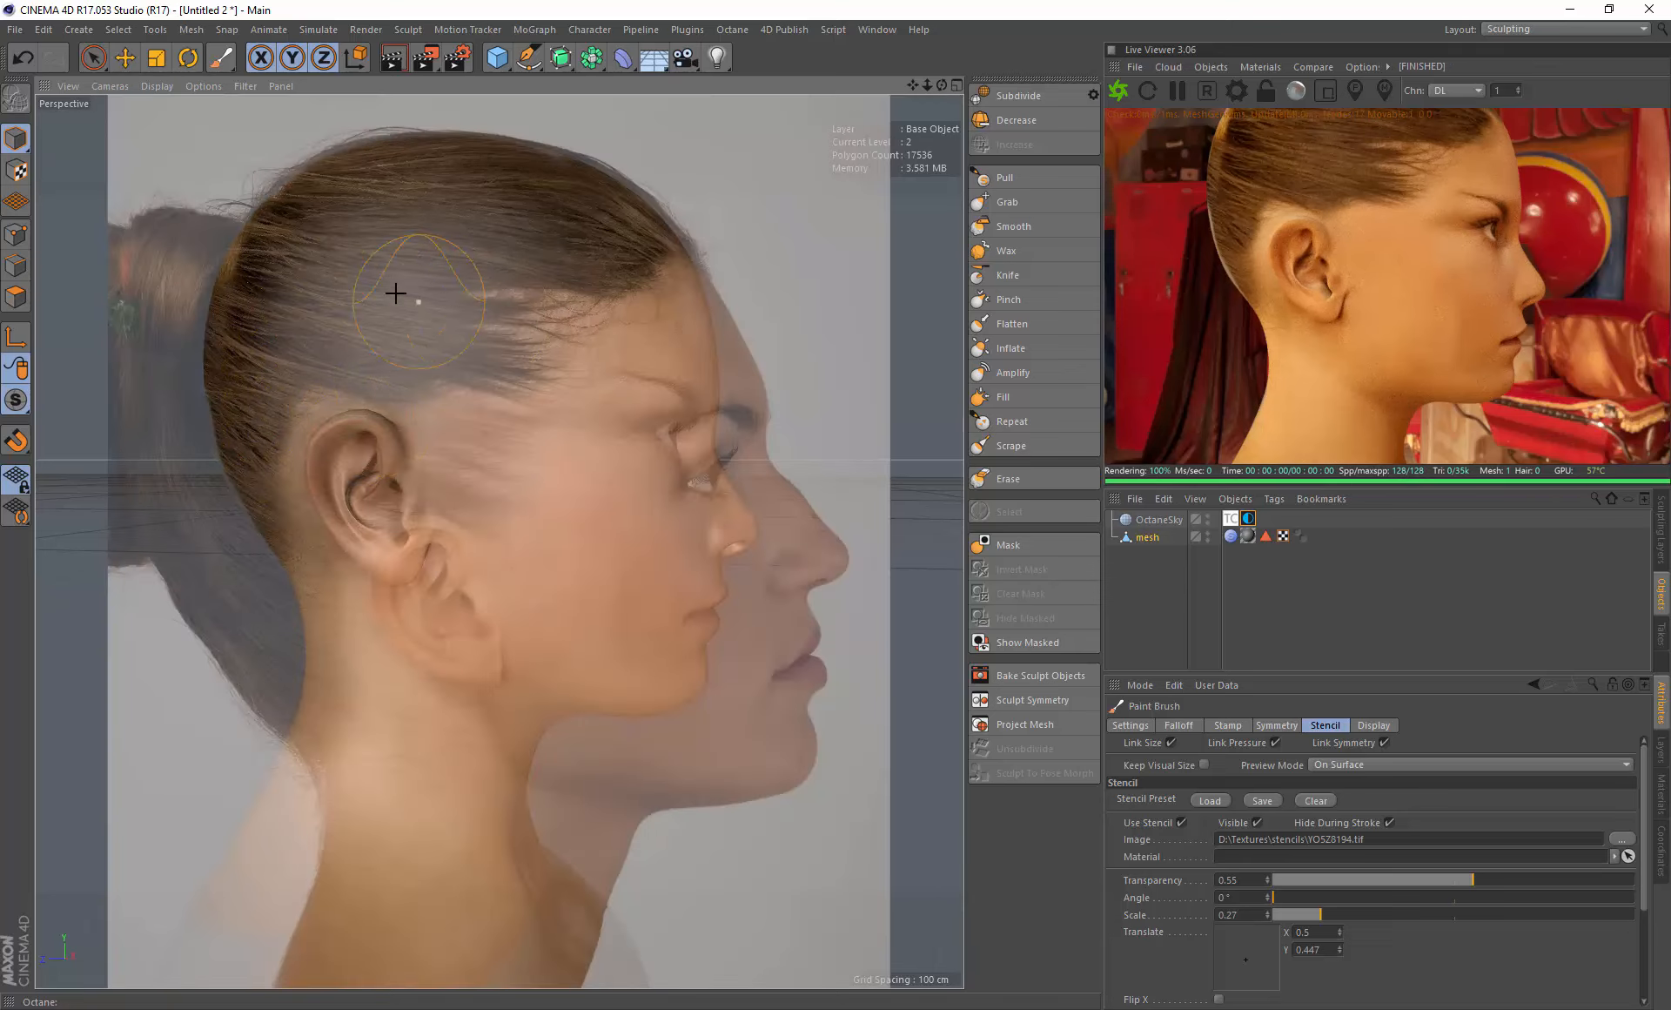
- Turn the head to a view from above the forehead and load the top-of-head hair photo as the stencil
{"action": "mouse_move", "coordinate": [395, 293]}
{"action": "left_mouse_down", "text": "alt"}
{"action": "mouse_move", "coordinate": [384, 257]}
{"action": "mouse_move", "coordinate": [432, 336]}
{"action": "mouse_move", "coordinate": [550, 327]}
{"action": "mouse_move", "coordinate": [616, 350]}
{"action": "mouse_move", "coordinate": [675, 395]}
{"action": "mouse_move", "coordinate": [656, 444]}
{"action": "mouse_move", "coordinate": [677, 406]}
{"action": "left_mouse_up", "text": "alt"}
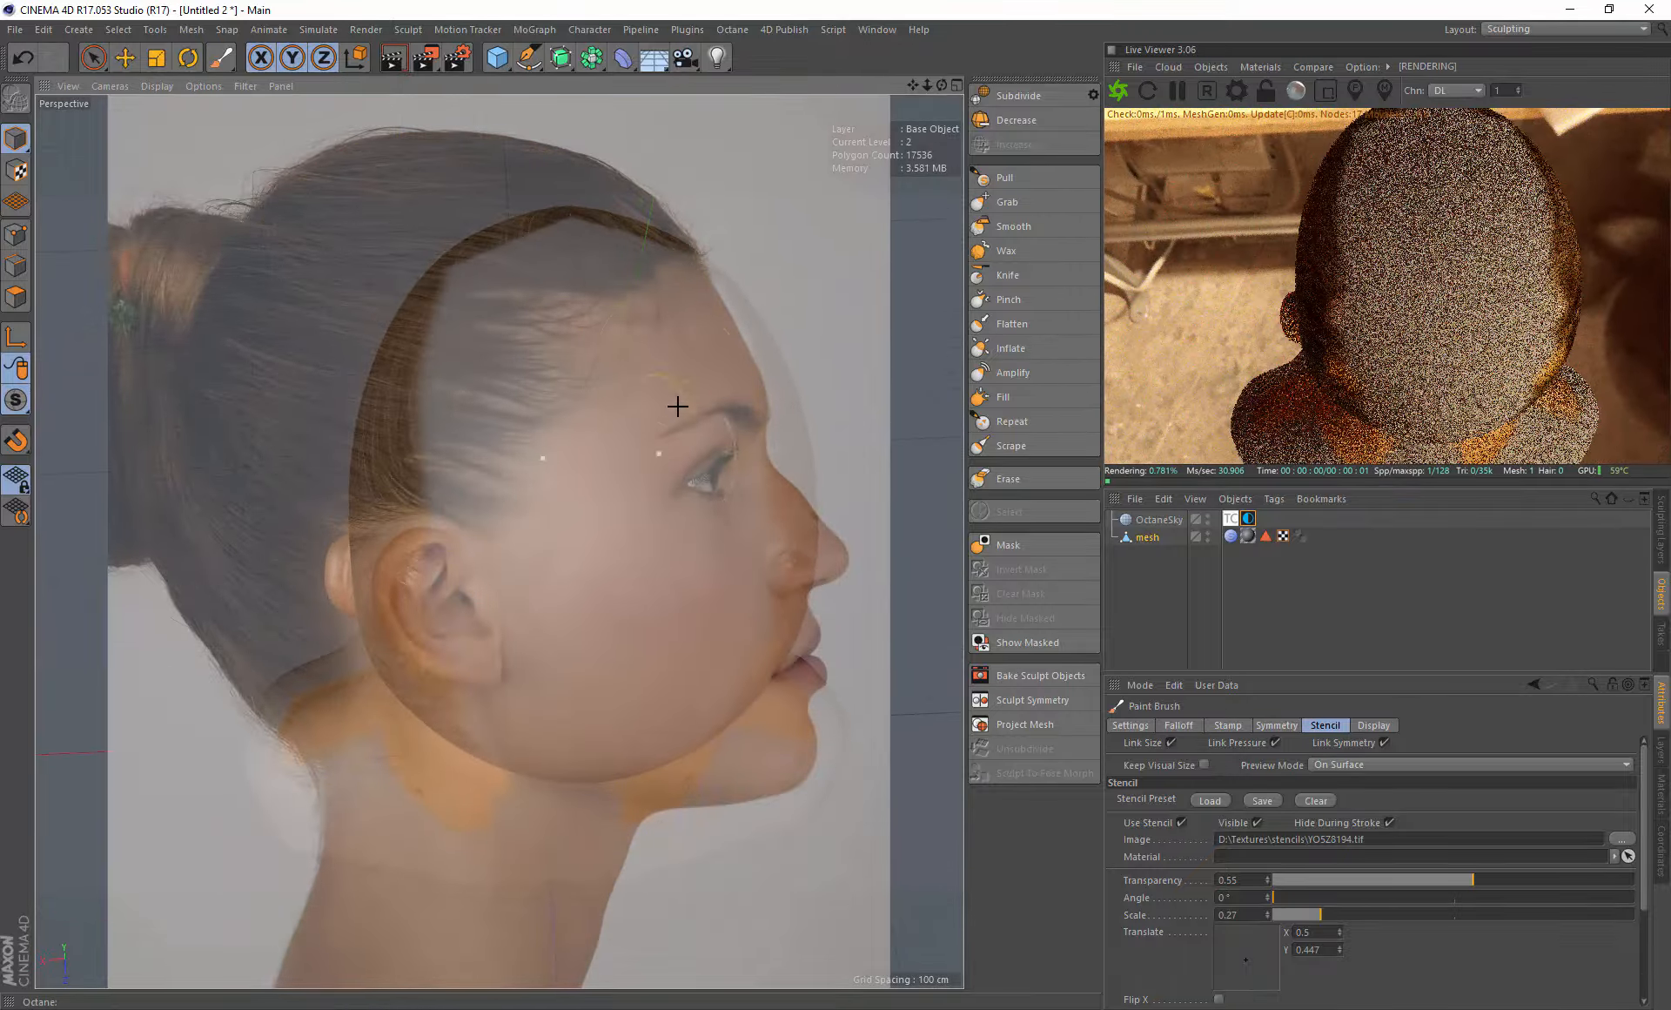
{"action": "left_click_drag", "start_coordinate": [914, 86], "coordinate": [830, 52]}
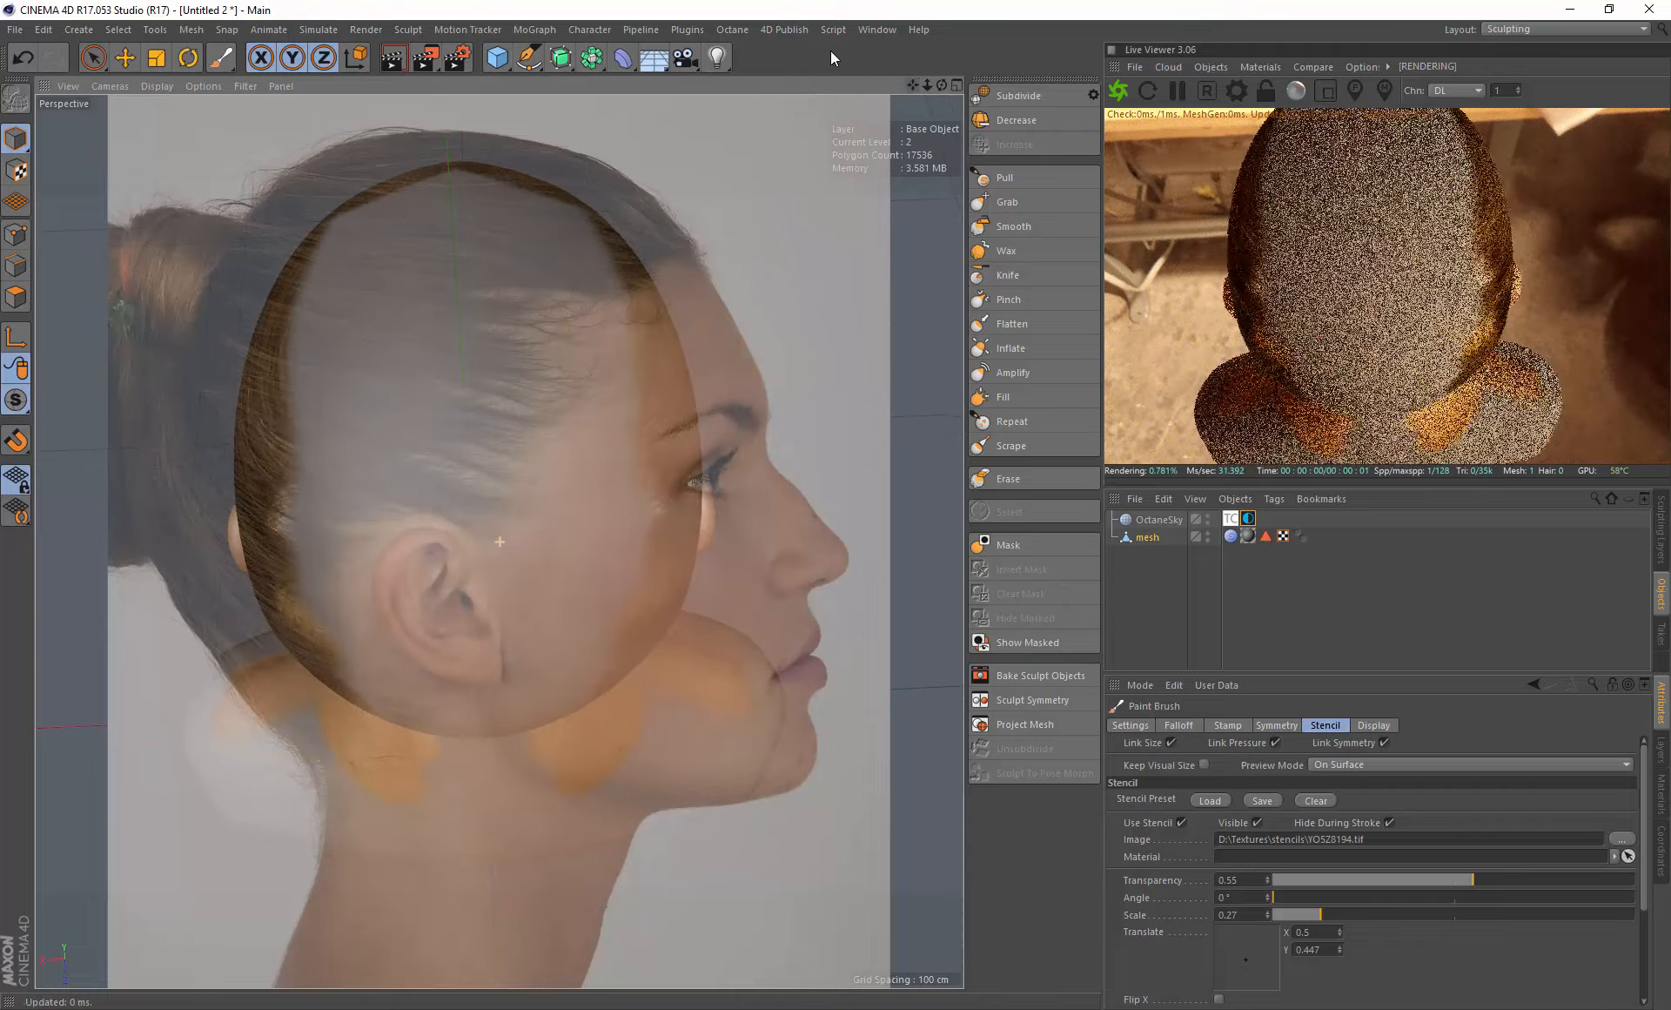
{"action": "left_click_drag", "start_coordinate": [653, 243], "coordinate": [586, 284], "text": "alt"}
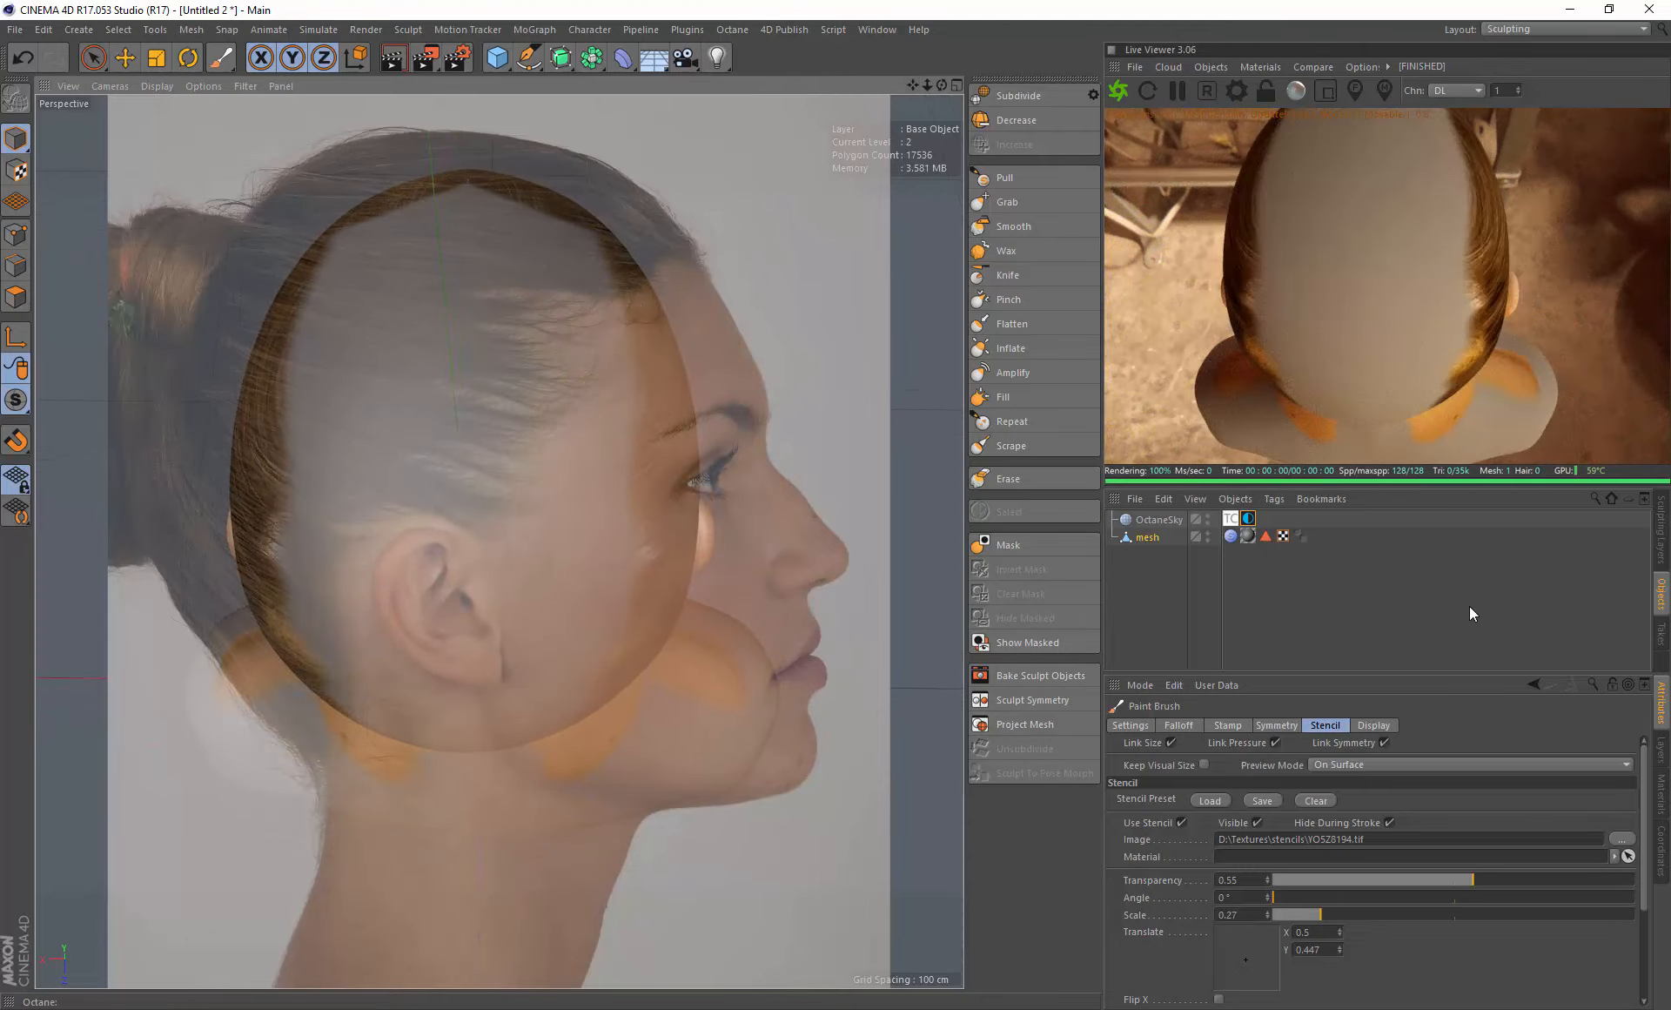
{"action": "left_click_drag", "start_coordinate": [606, 305], "coordinate": [604, 349], "text": "alt"}
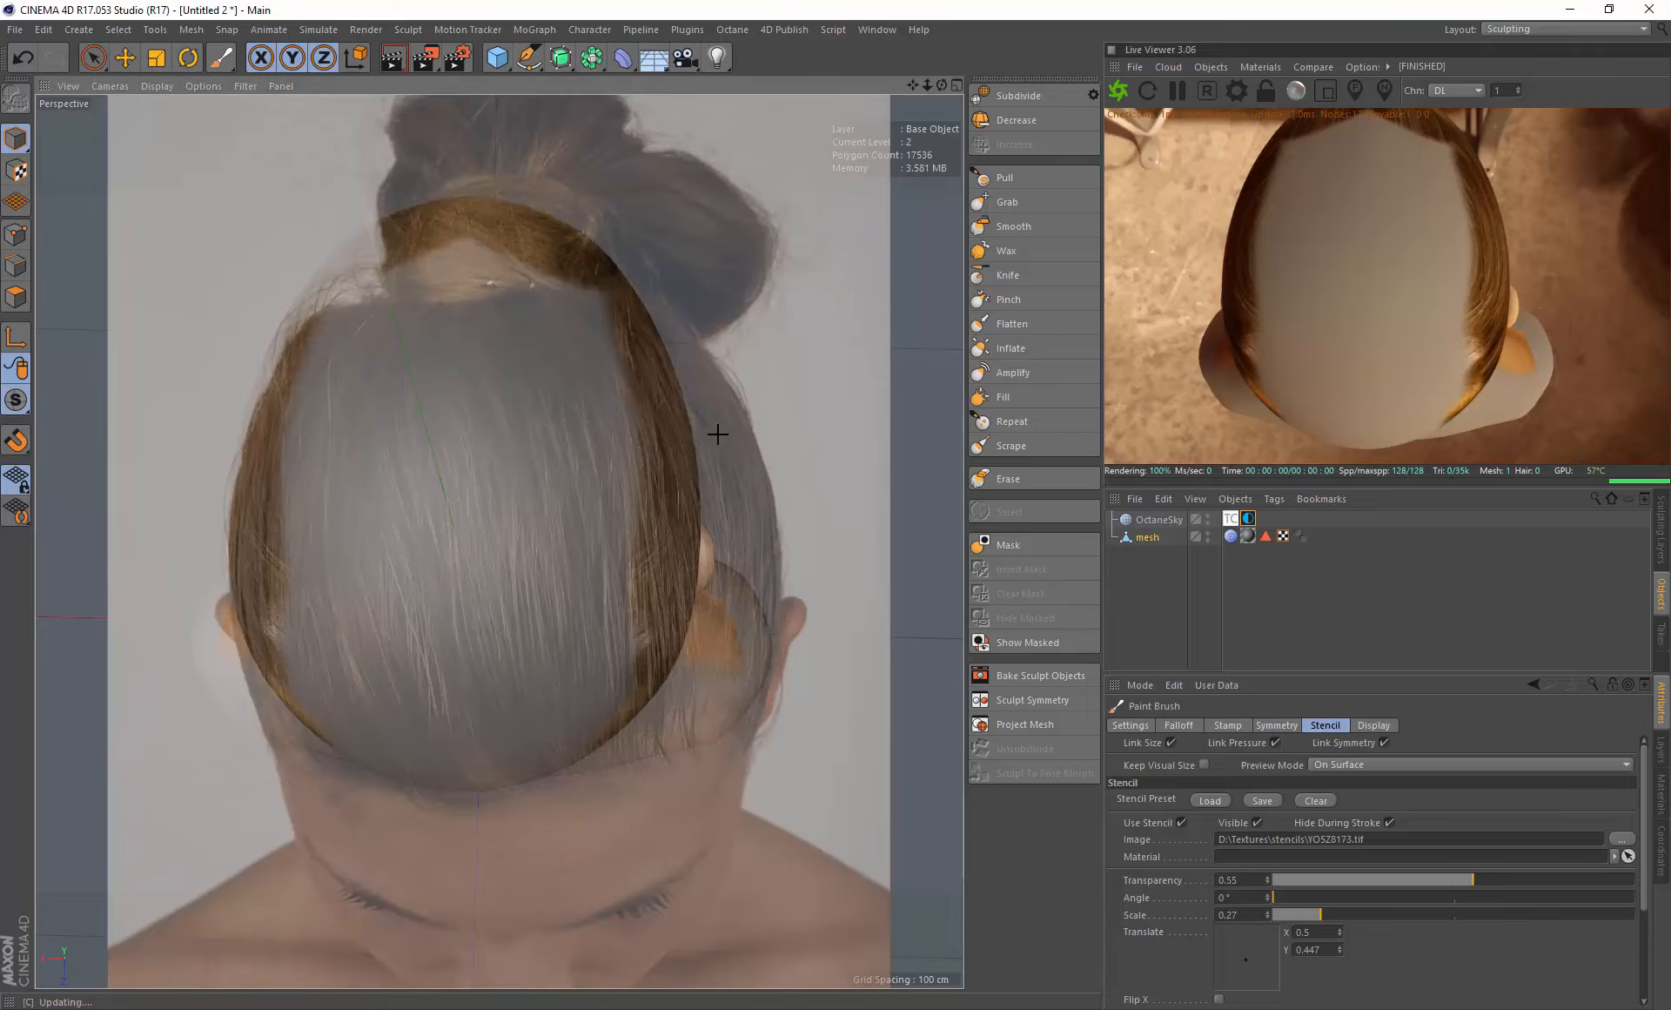
{"action": "mouse_move", "coordinate": [716, 432]}
{"action": "left_mouse_down", "text": "alt"}
{"action": "mouse_move", "coordinate": [642, 447]}
{"action": "mouse_move", "coordinate": [561, 426]}
{"action": "mouse_move", "coordinate": [578, 384]}
{"action": "mouse_move", "coordinate": [575, 440]}
{"action": "mouse_move", "coordinate": [578, 414]}
{"action": "mouse_move", "coordinate": [538, 458]}
{"action": "left_mouse_up", "text": "alt"}
{"action": "middle_click_drag", "start_coordinate": [538, 458], "coordinate": [551, 403]}
{"action": "right_click_drag", "start_coordinate": [592, 383], "coordinate": [586, 383]}
{"action": "left_click_drag", "start_coordinate": [912, 86], "coordinate": [896, 193]}
{"action": "left_click_drag", "start_coordinate": [563, 362], "coordinate": [641, 348], "text": "alt"}
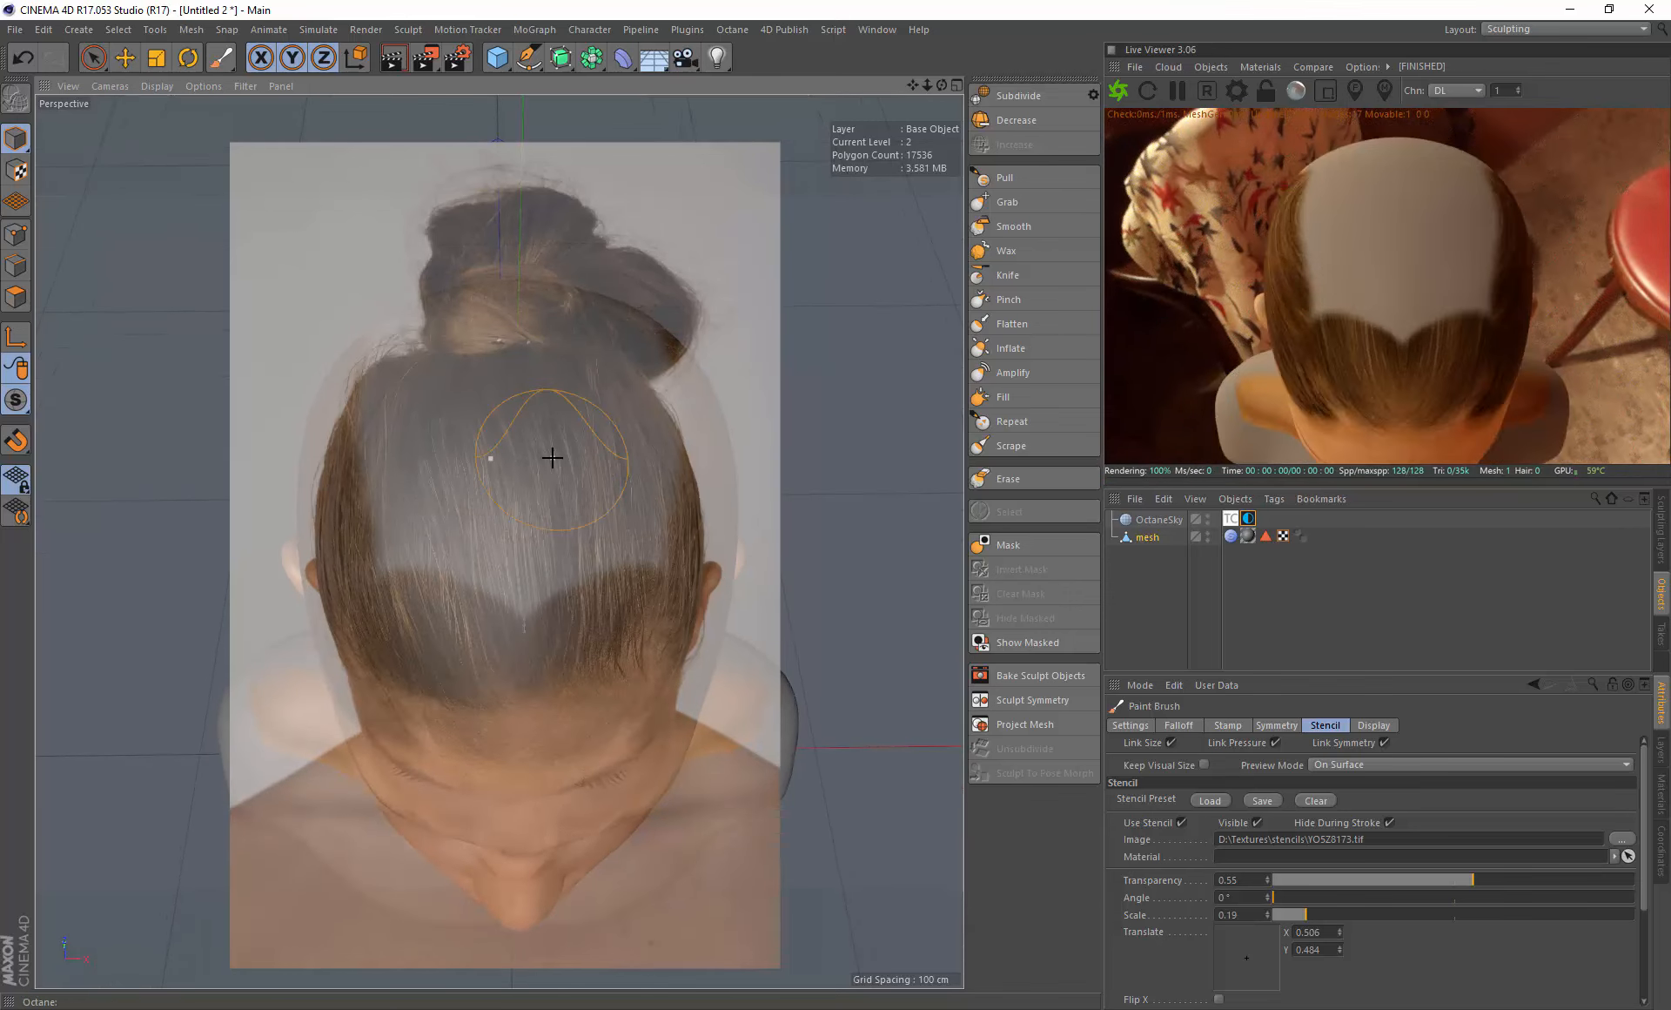
- Scale the hair stencil to 0.2 and move it to align its hairline and hair with the top of the head
{"action": "middle_click_drag", "start_coordinate": [552, 458], "coordinate": [557, 497]}
{"action": "right_click_drag", "start_coordinate": [557, 496], "coordinate": [566, 497]}
{"action": "middle_click_drag", "start_coordinate": [563, 499], "coordinate": [564, 473]}
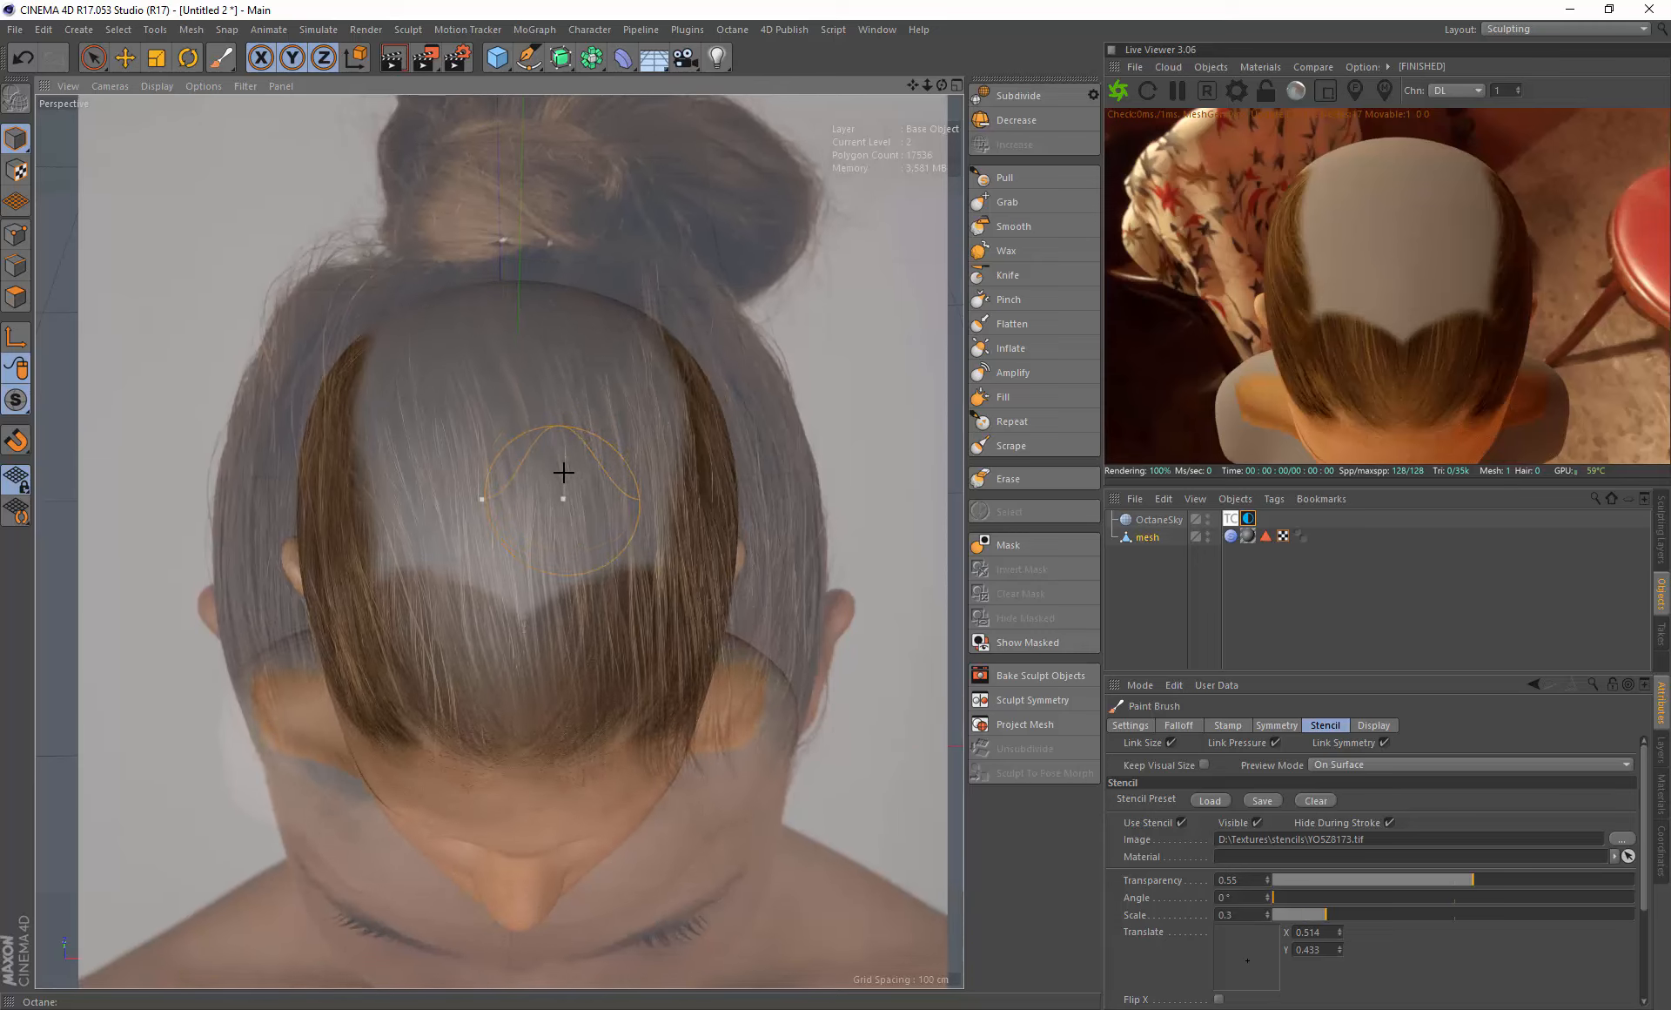
{"action": "right_click_drag", "start_coordinate": [564, 472], "coordinate": [551, 459]}
{"action": "mouse_move", "coordinate": [552, 458]}
{"action": "middle_mouse_down"}
{"action": "mouse_move", "coordinate": [619, 415]}
{"action": "mouse_move", "coordinate": [567, 465]}
{"action": "mouse_move", "coordinate": [555, 435]}
{"action": "middle_mouse_up"}
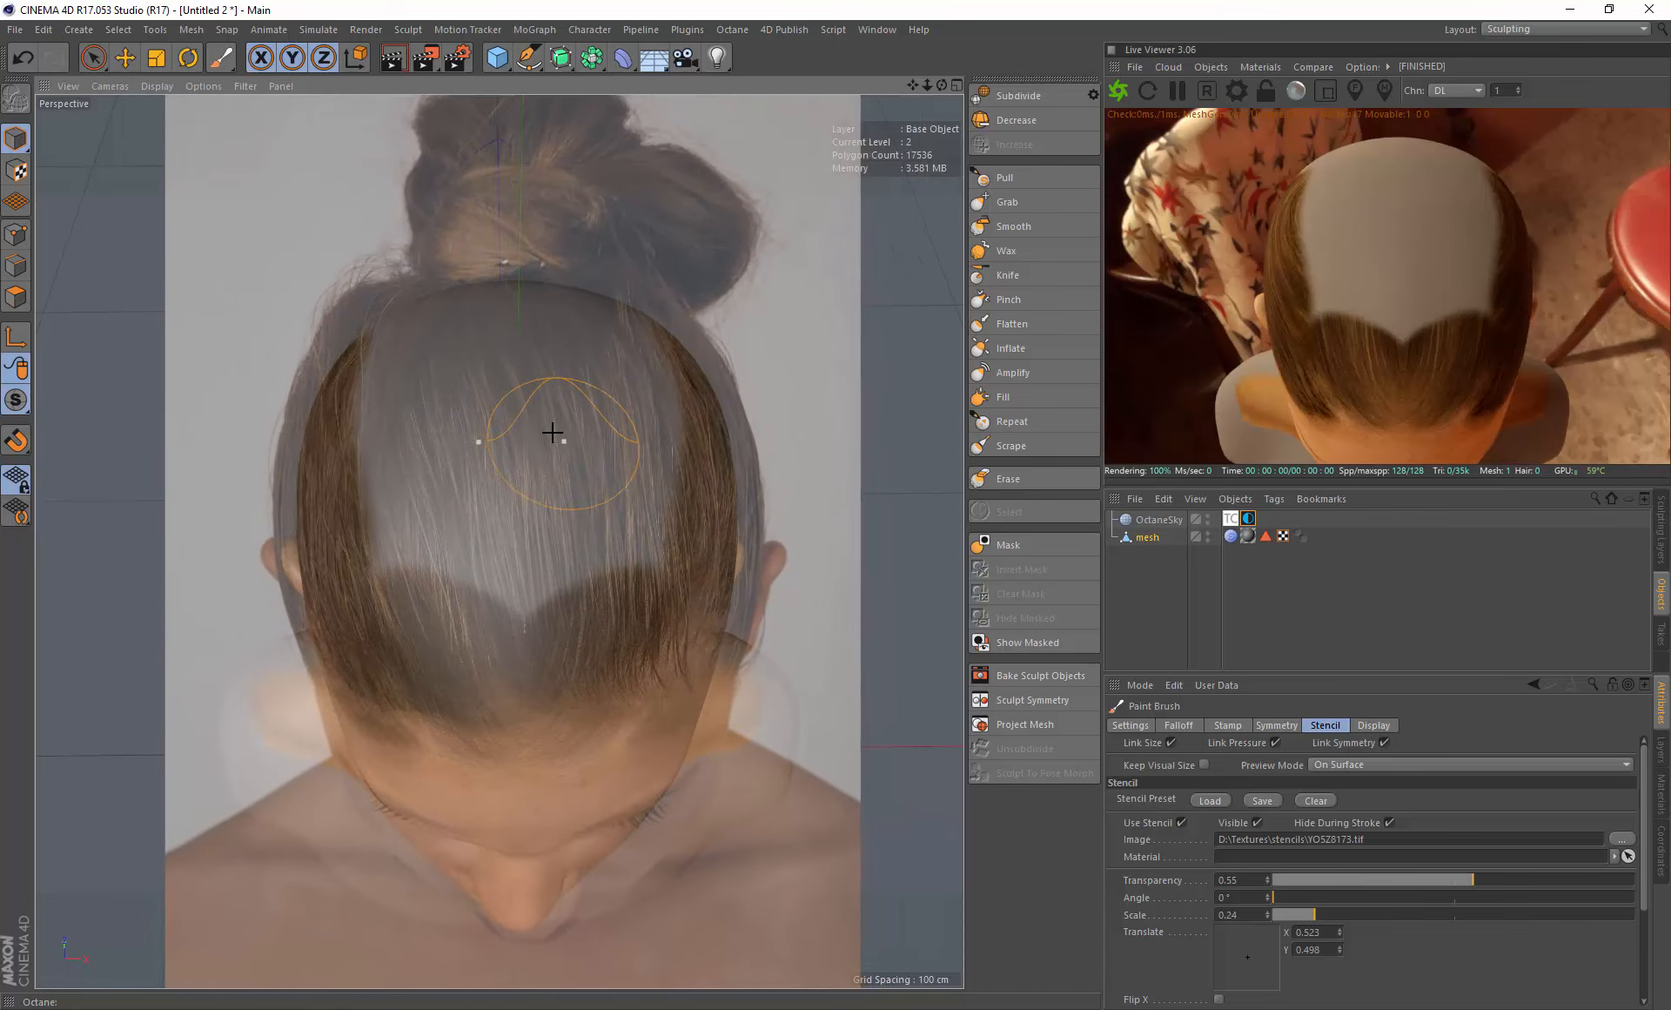
{"action": "right_click_drag", "start_coordinate": [555, 435], "coordinate": [550, 432]}
{"action": "middle_click_drag", "start_coordinate": [551, 433], "coordinate": [543, 468]}
{"action": "mouse_move", "coordinate": [543, 467]}
{"action": "right_mouse_down"}
{"action": "mouse_move", "coordinate": [552, 429]}
{"action": "mouse_move", "coordinate": [556, 444]}
{"action": "right_mouse_up"}
{"action": "middle_click_drag", "start_coordinate": [555, 444], "coordinate": [555, 488]}
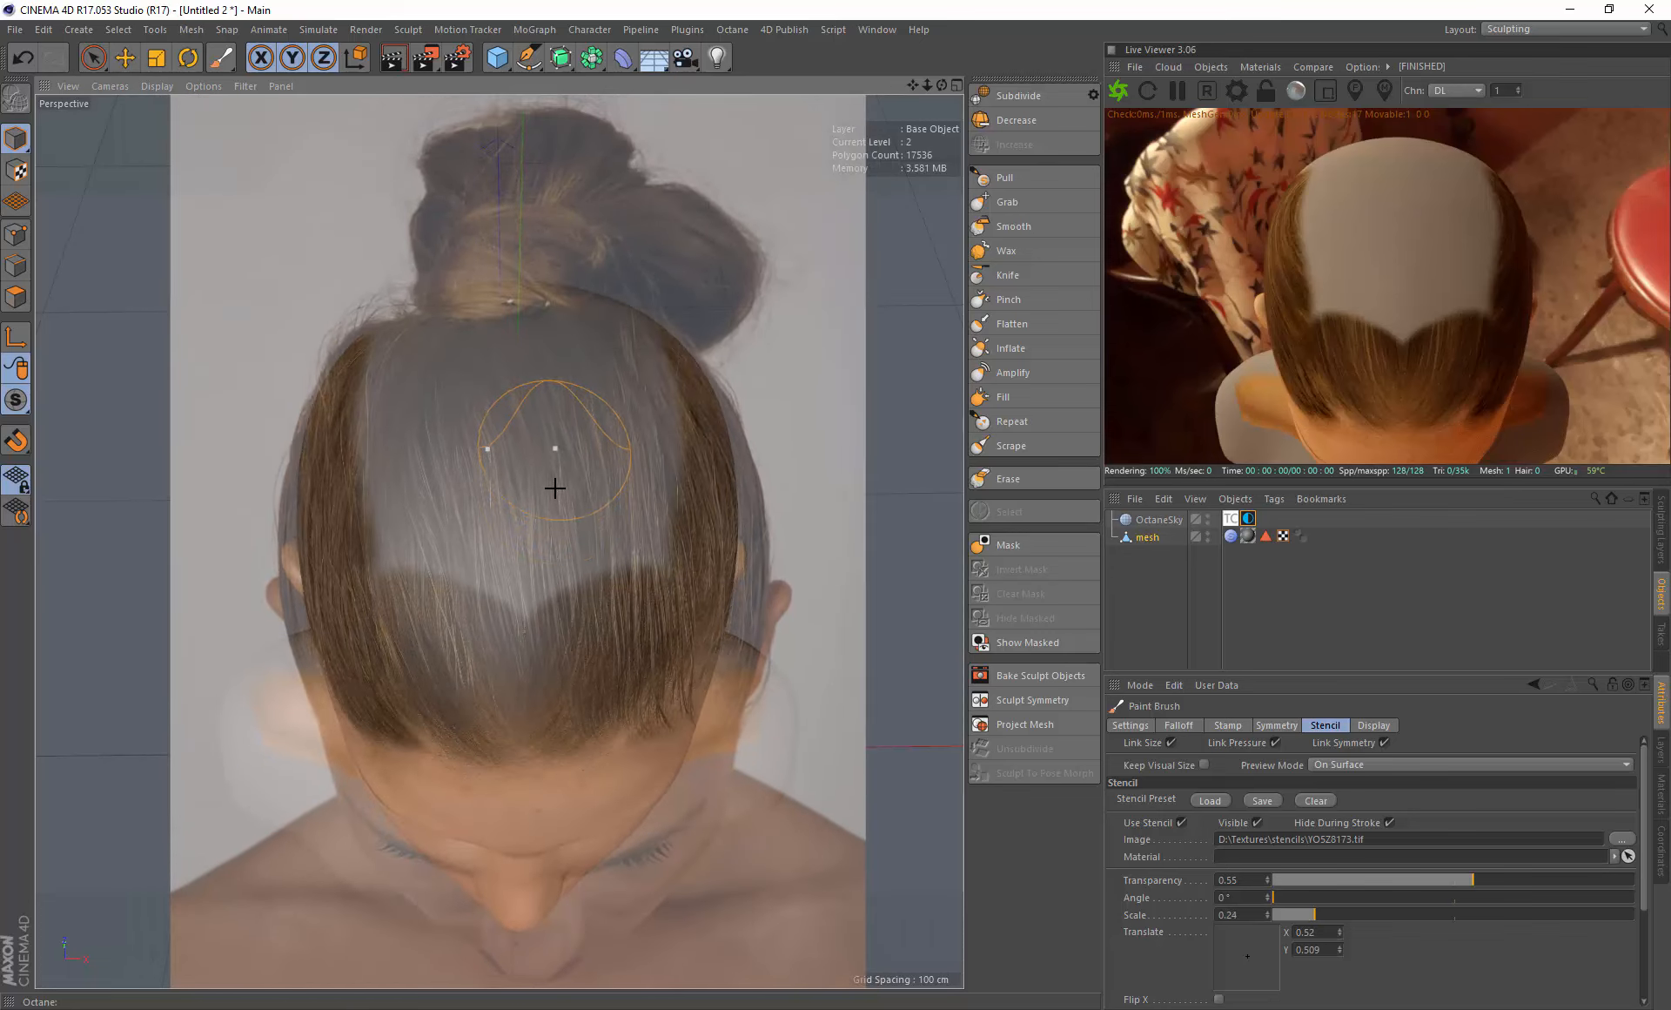
{"action": "right_click_drag", "start_coordinate": [555, 488], "coordinate": [545, 507]}
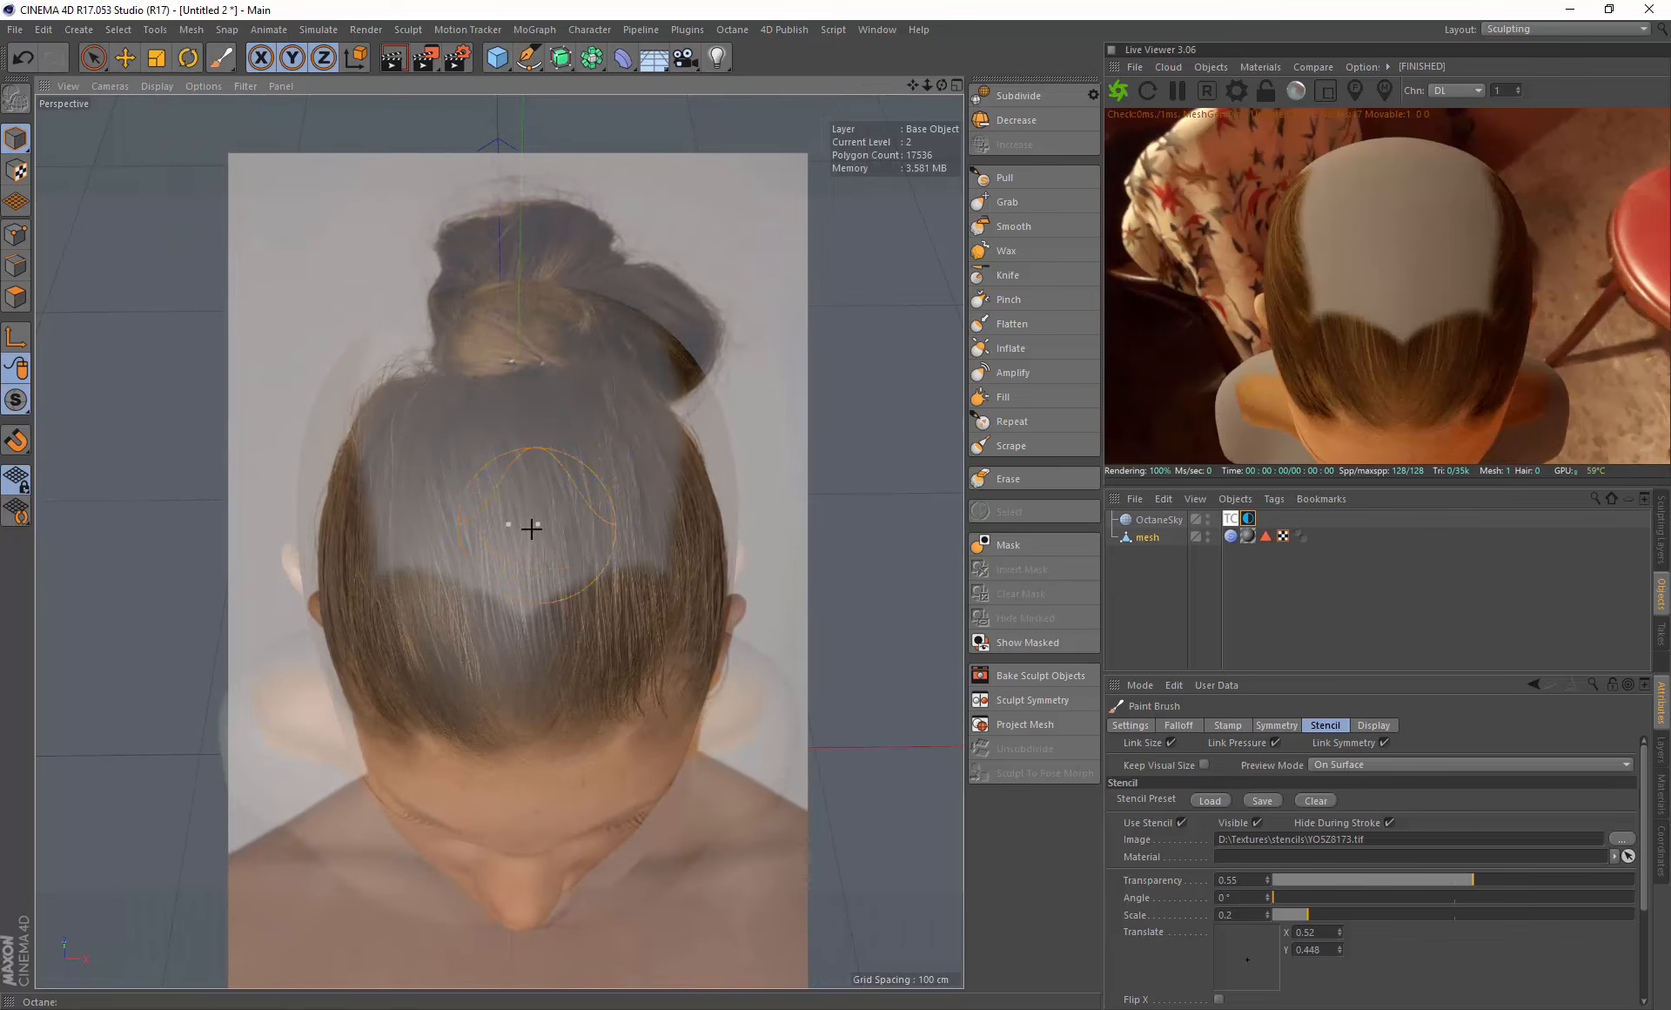
- Paint the hair stencil over the top of the head down to the hairline, undoing the stroke that reaches the bun
{"action": "mouse_move", "coordinate": [531, 528]}
{"action": "left_mouse_down"}
{"action": "mouse_move", "coordinate": [440, 577]}
{"action": "mouse_move", "coordinate": [415, 495]}
{"action": "mouse_move", "coordinate": [492, 696]}
{"action": "mouse_move", "coordinate": [541, 672]}
{"action": "mouse_move", "coordinate": [524, 732]}
{"action": "mouse_move", "coordinate": [485, 749]}
{"action": "left_mouse_up"}
{"action": "middle_click_drag", "start_coordinate": [434, 709], "coordinate": [487, 691]}
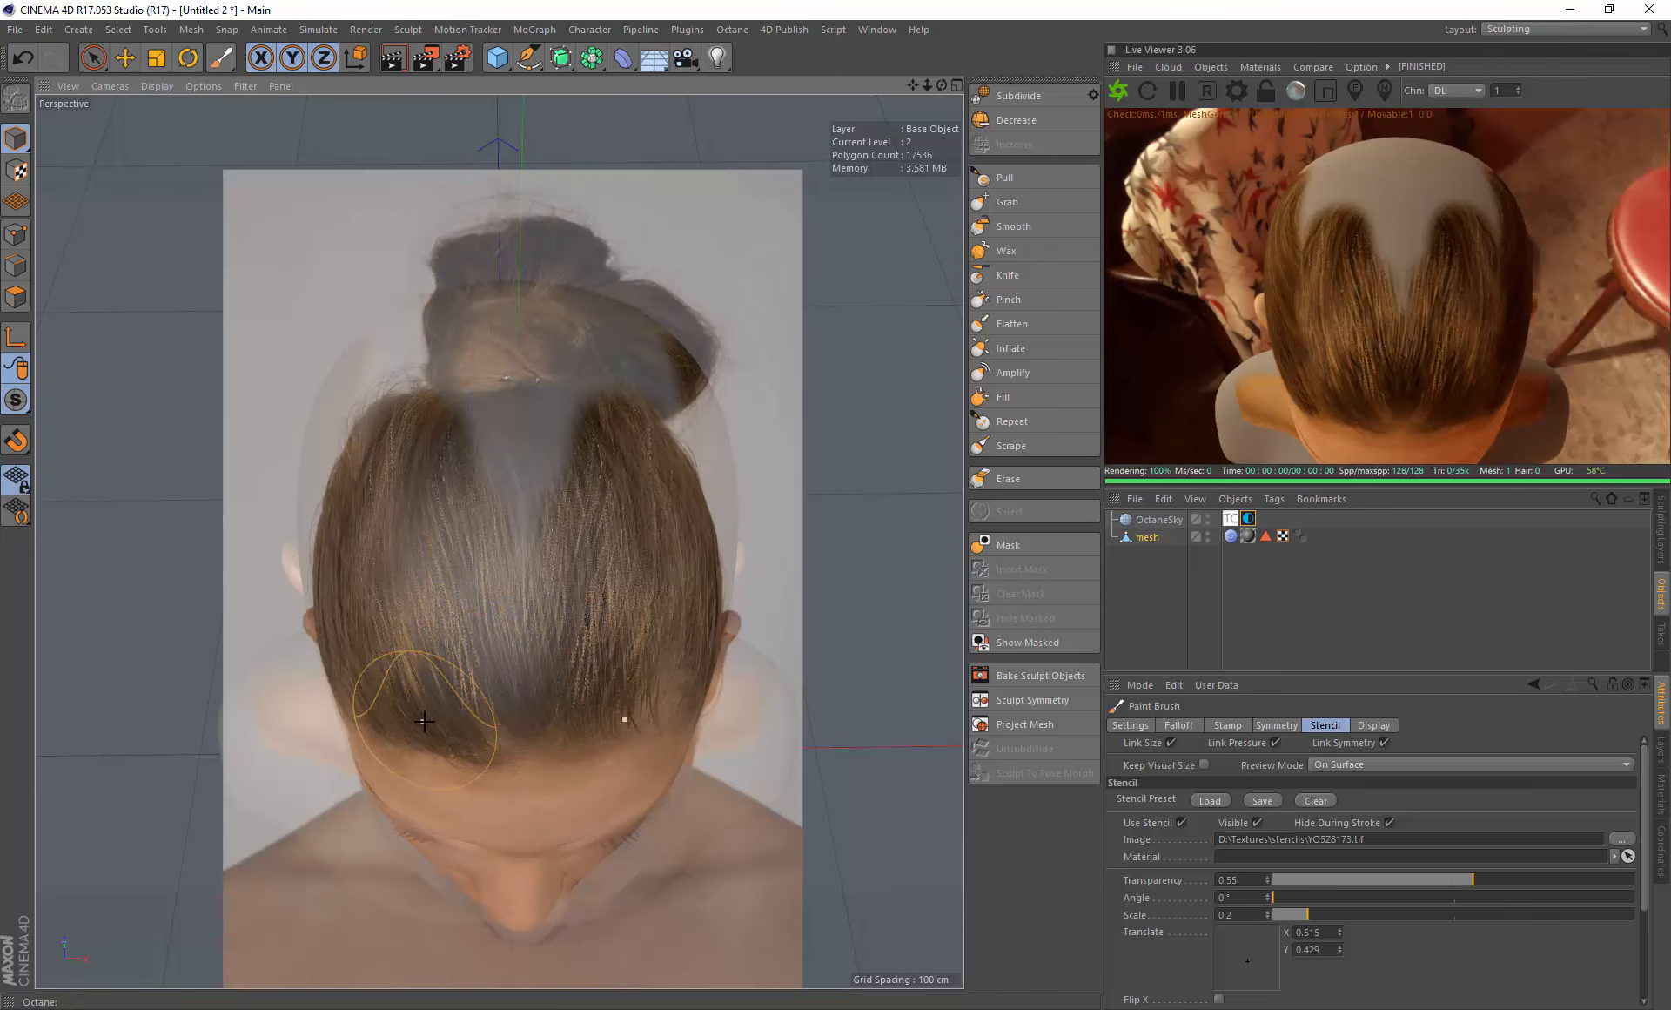
{"action": "mouse_move", "coordinate": [463, 737]}
{"action": "left_mouse_down"}
{"action": "mouse_move", "coordinate": [511, 507]}
{"action": "mouse_move", "coordinate": [488, 373]}
{"action": "mouse_move", "coordinate": [417, 383]}
{"action": "left_mouse_up"}
{"action": "key", "text": "ctrl+z"}
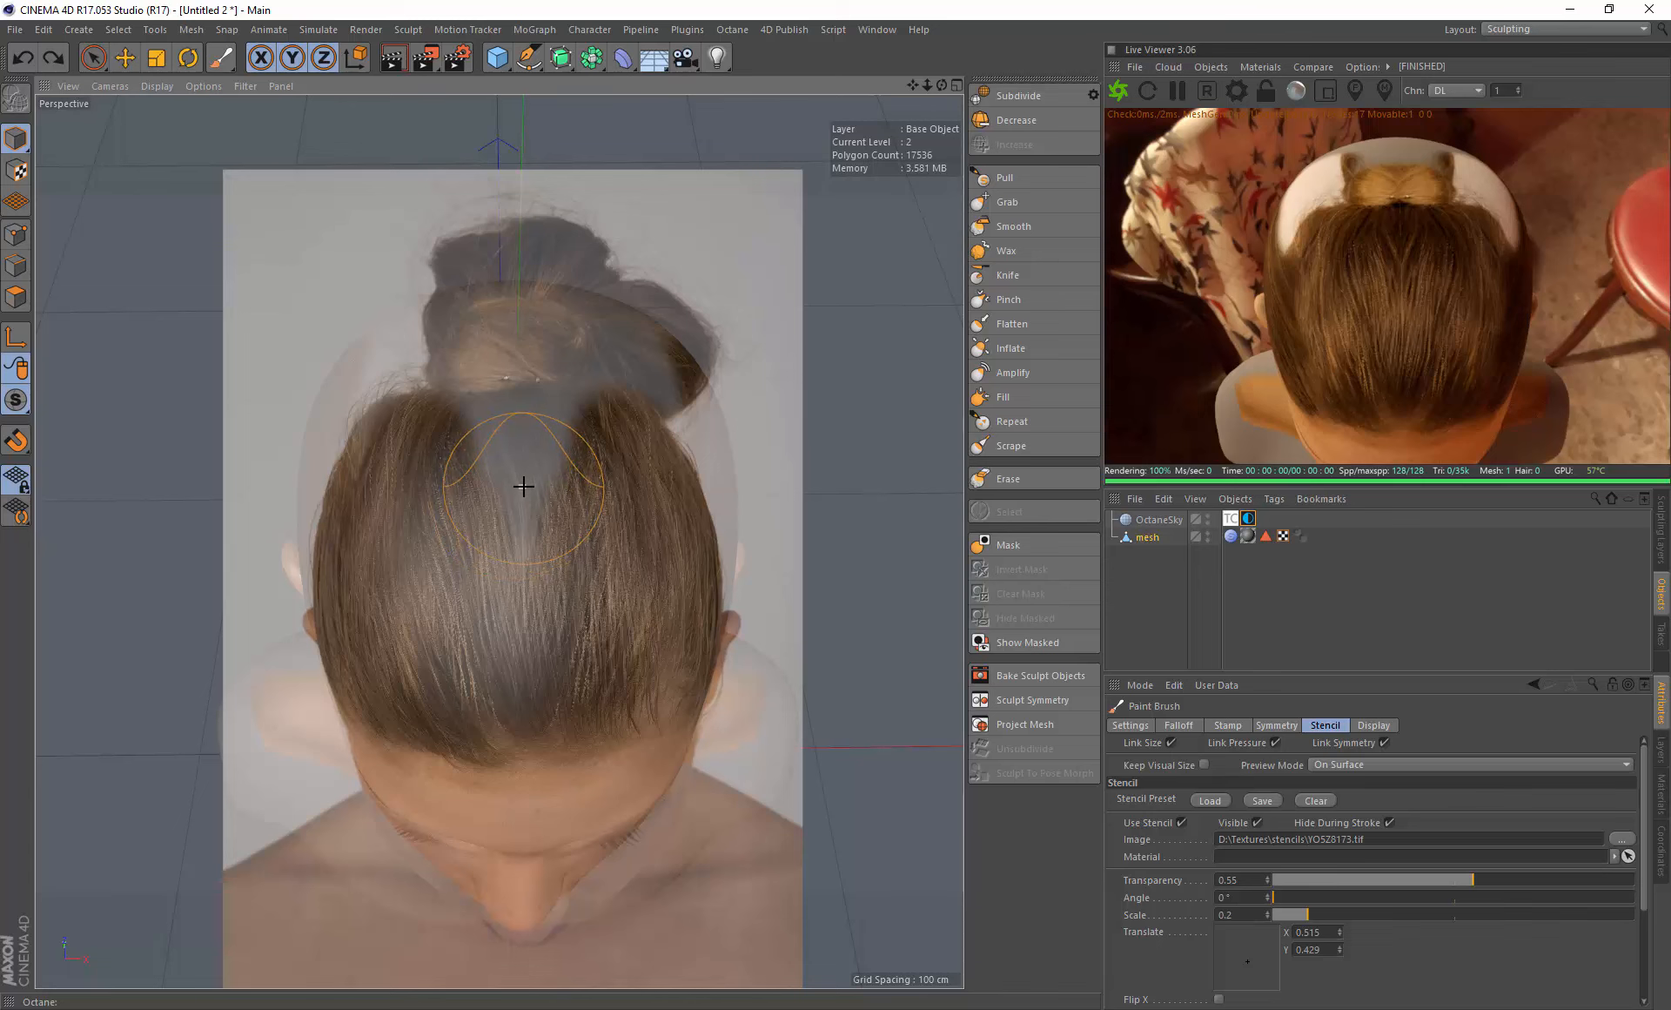
- Set the hair stencil's scale to 0.25 and paint the remaining bare area on the crown
{"action": "right_click_drag", "start_coordinate": [524, 486], "coordinate": [542, 491]}
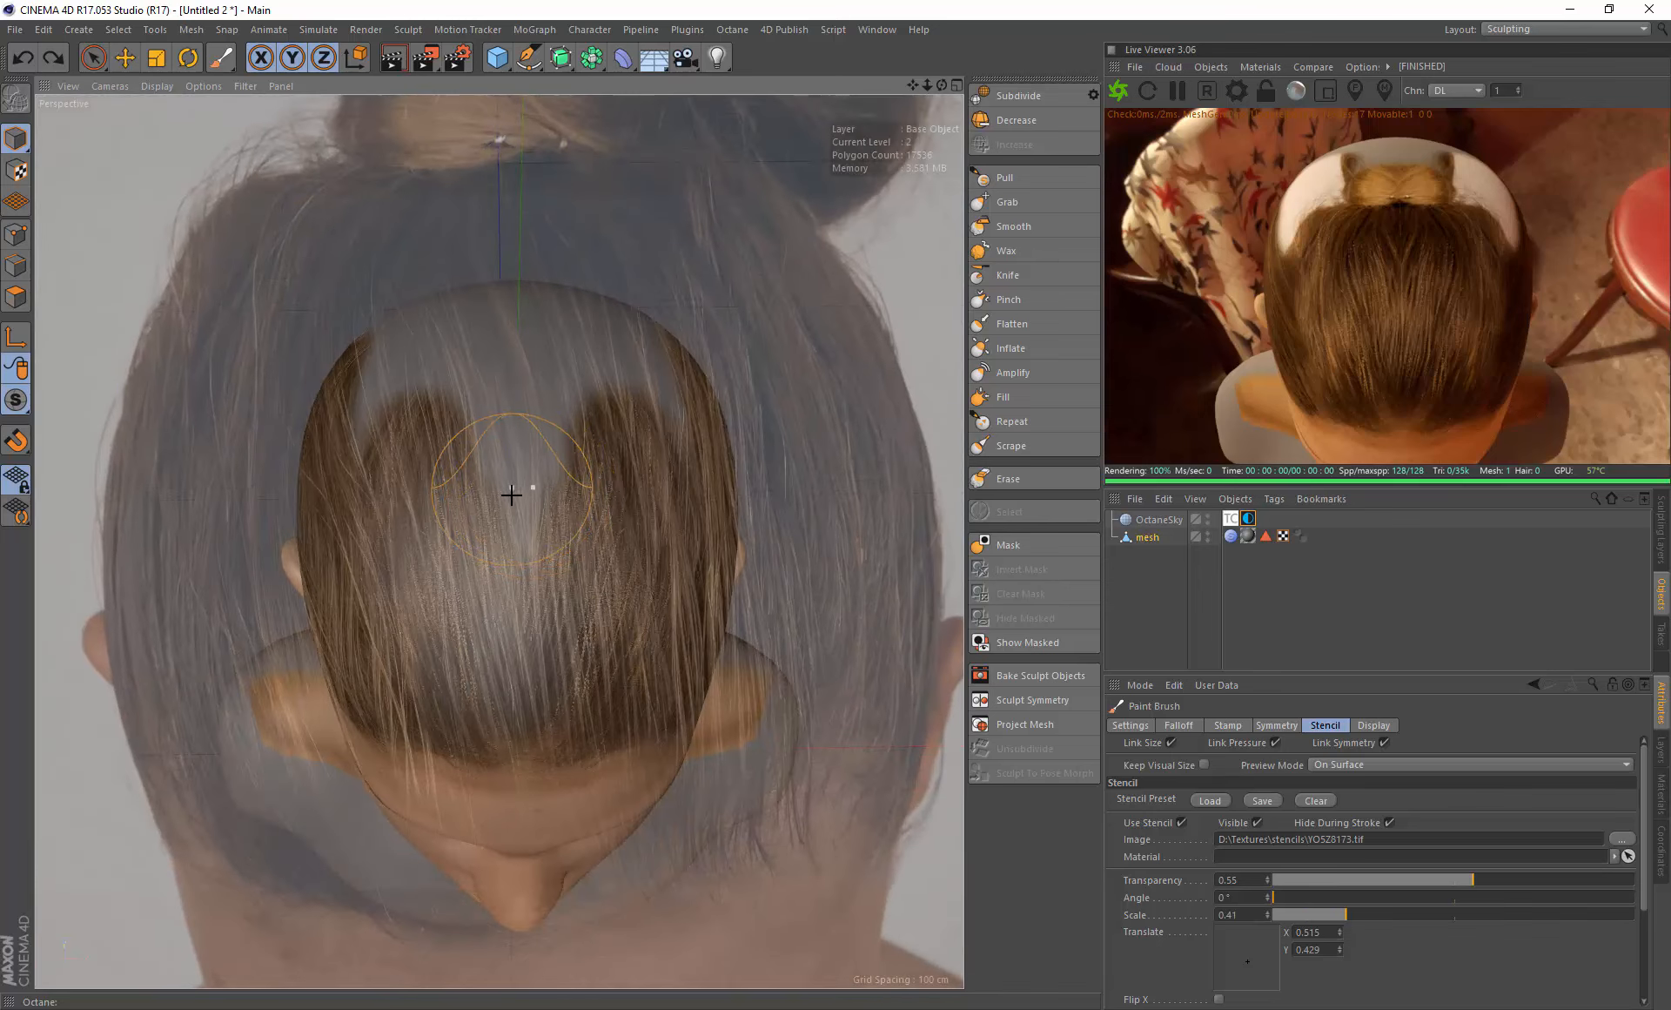
{"action": "left_click_drag", "start_coordinate": [511, 495], "coordinate": [513, 510], "text": "alt"}
{"action": "right_click_drag", "start_coordinate": [560, 509], "coordinate": [547, 508]}
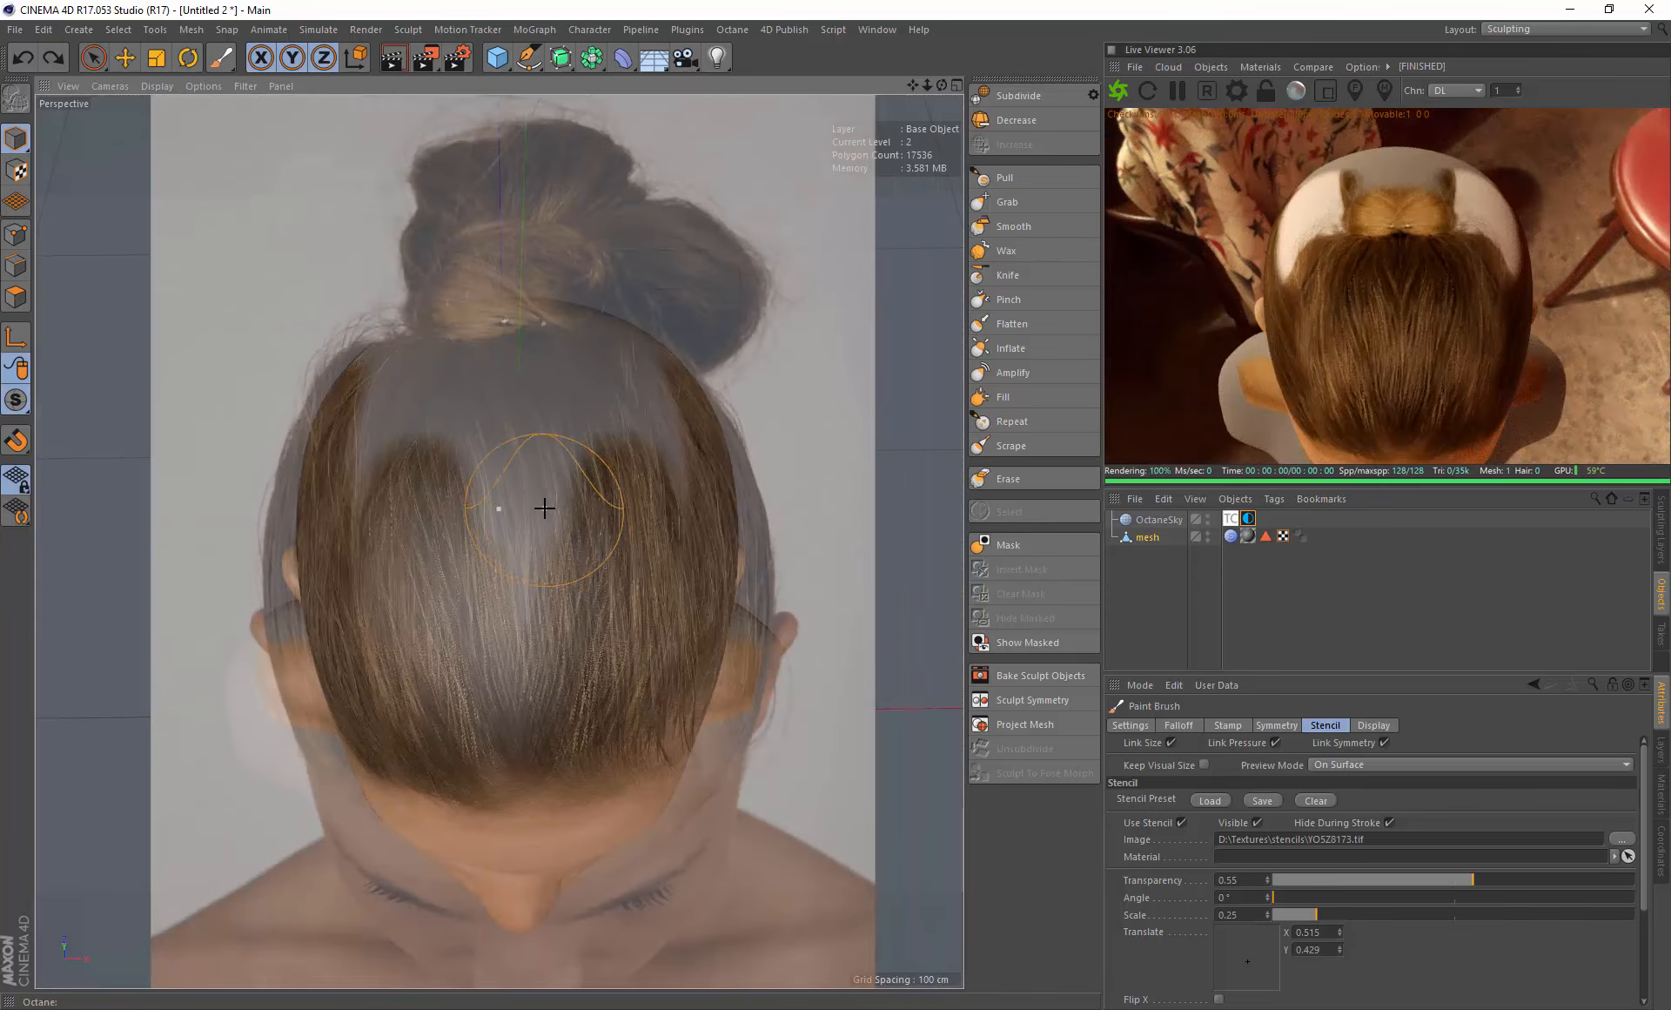
{"action": "mouse_move", "coordinate": [544, 508]}
{"action": "left_mouse_down", "text": "alt"}
{"action": "mouse_move", "coordinate": [542, 544]}
{"action": "mouse_move", "coordinate": [483, 548]}
{"action": "mouse_move", "coordinate": [491, 667]}
{"action": "mouse_move", "coordinate": [435, 456]}
{"action": "mouse_move", "coordinate": [377, 477]}
{"action": "mouse_move", "coordinate": [348, 572]}
{"action": "mouse_move", "coordinate": [384, 400]}
{"action": "mouse_move", "coordinate": [496, 394]}
{"action": "mouse_move", "coordinate": [365, 398]}
{"action": "left_mouse_up", "text": "alt"}
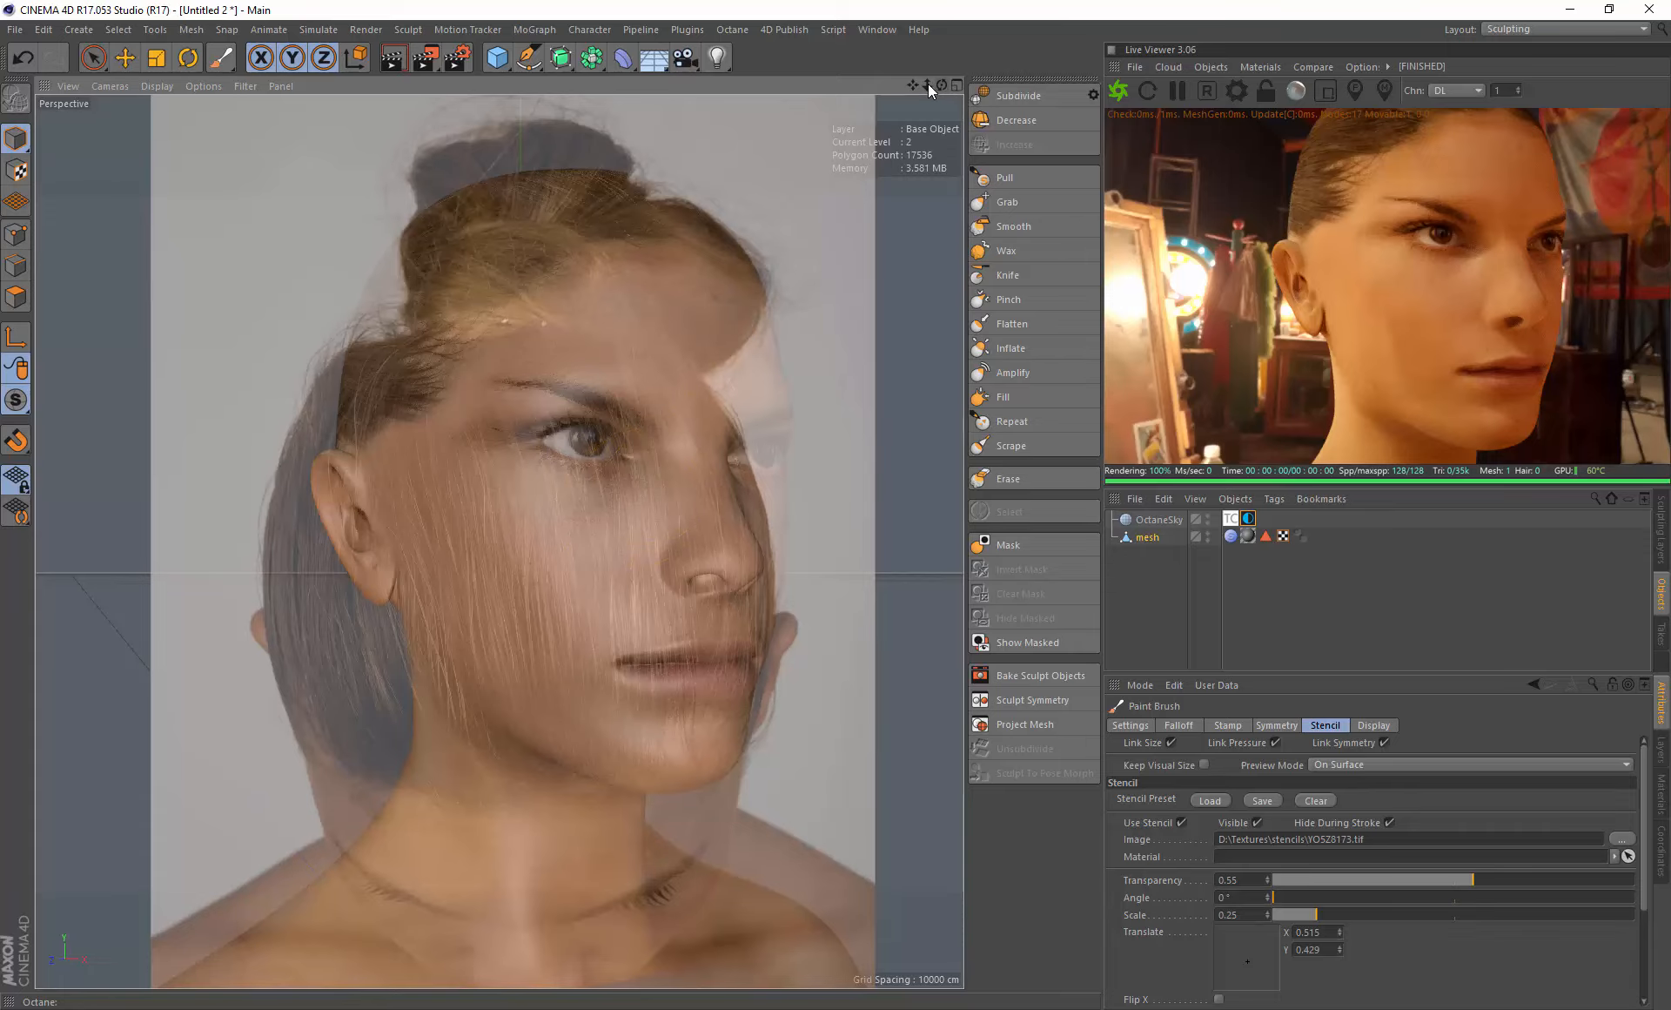
- Hide the stencil overlay so the whole painted bust is unobstructed
{"action": "left_click_drag", "start_coordinate": [912, 85], "coordinate": [828, 1]}
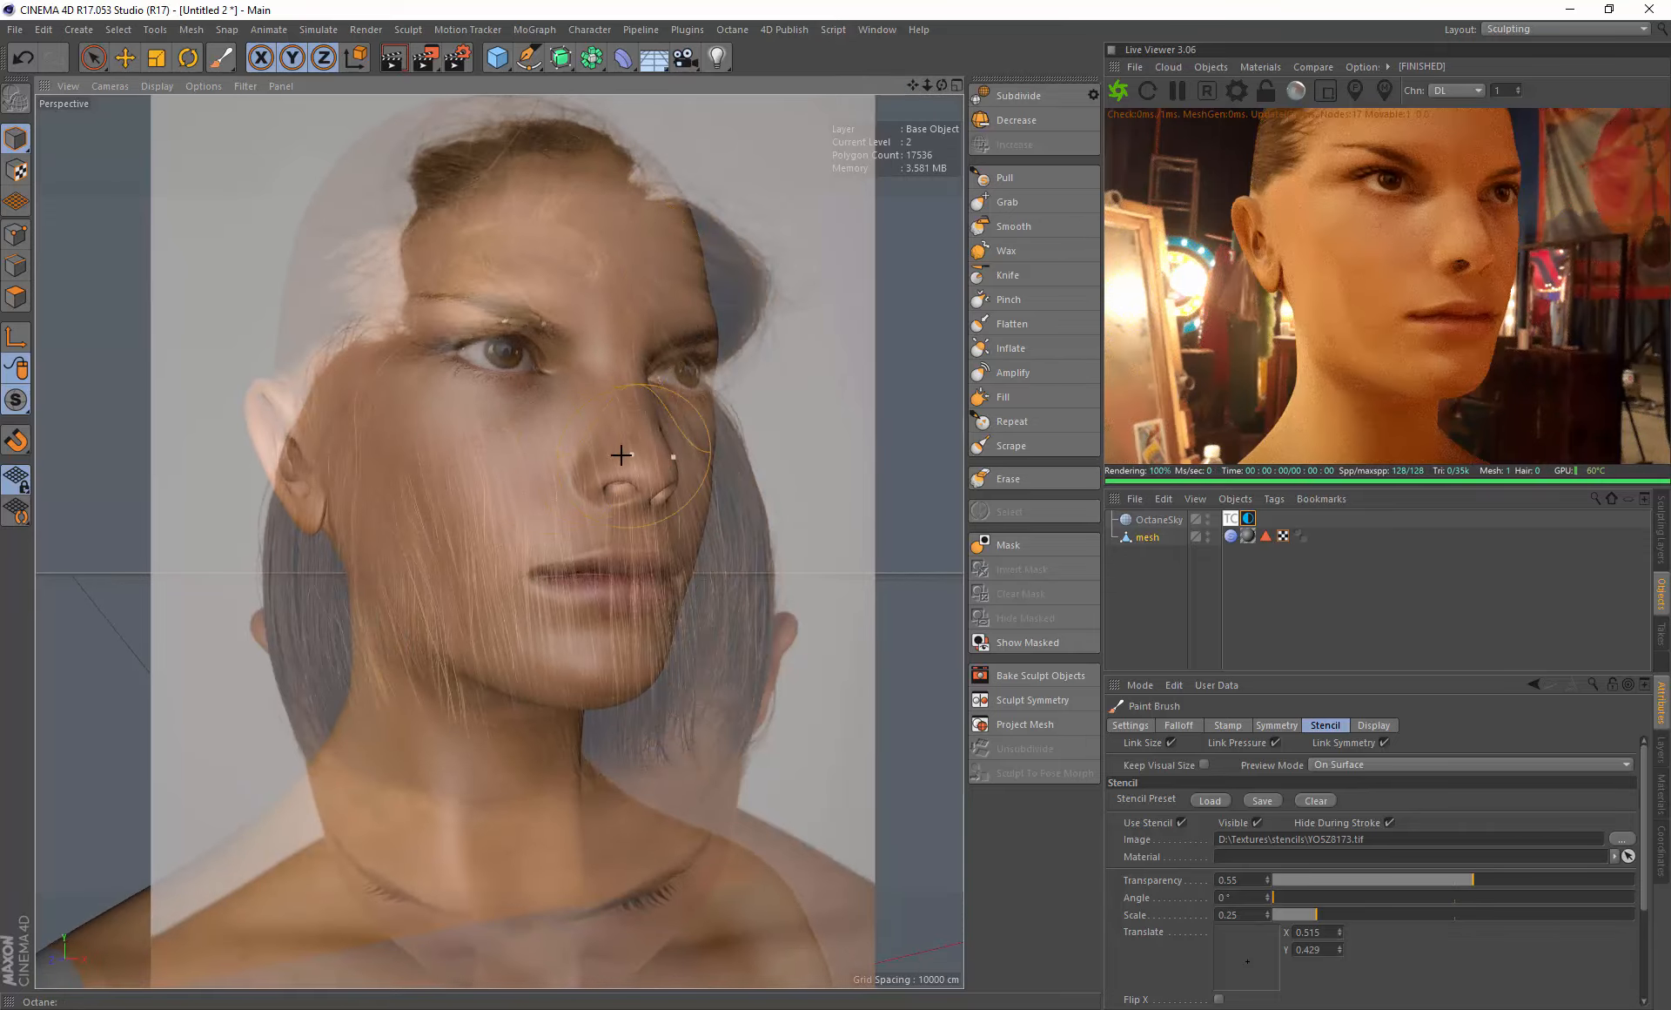
{"action": "right_click_drag", "start_coordinate": [621, 455], "coordinate": [485, 489], "text": "alt"}
{"action": "left_click_drag", "start_coordinate": [512, 504], "coordinate": [488, 537]}
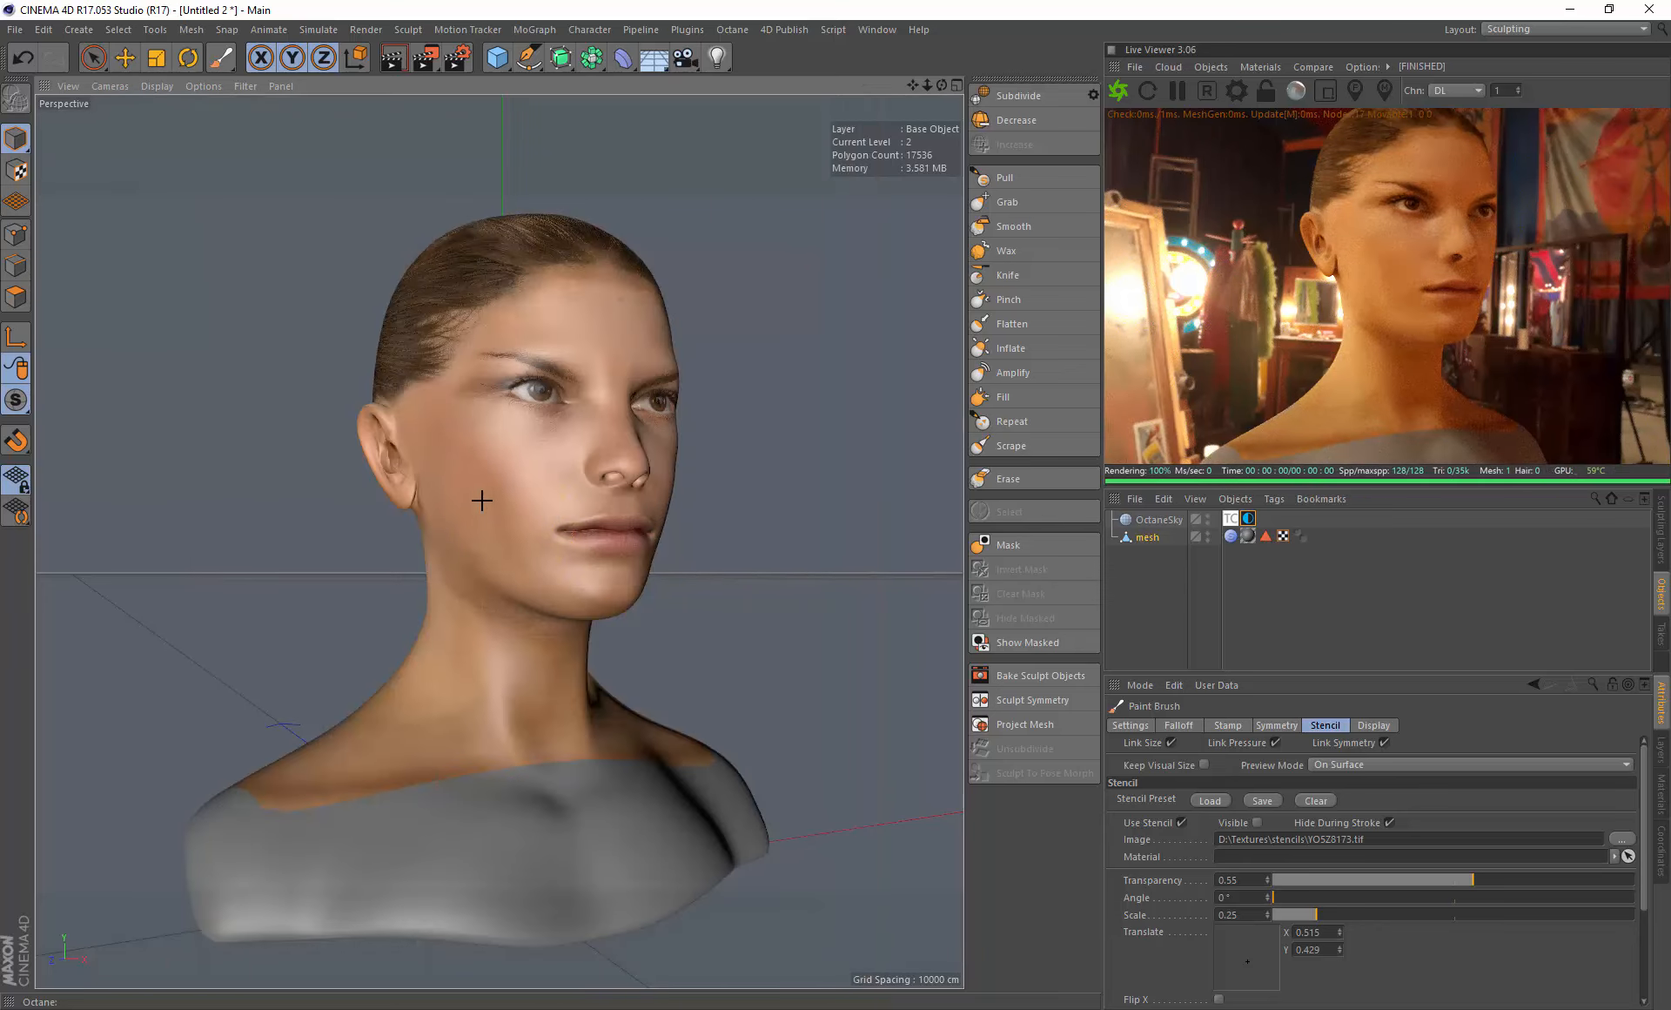
{"action": "left_click_drag", "start_coordinate": [432, 475], "coordinate": [455, 520]}
- Examine the painted face and hair from front and three-quarter views, undoing any stray brush strokes
{"action": "left_click_drag", "start_coordinate": [913, 84], "coordinate": [890, 144]}
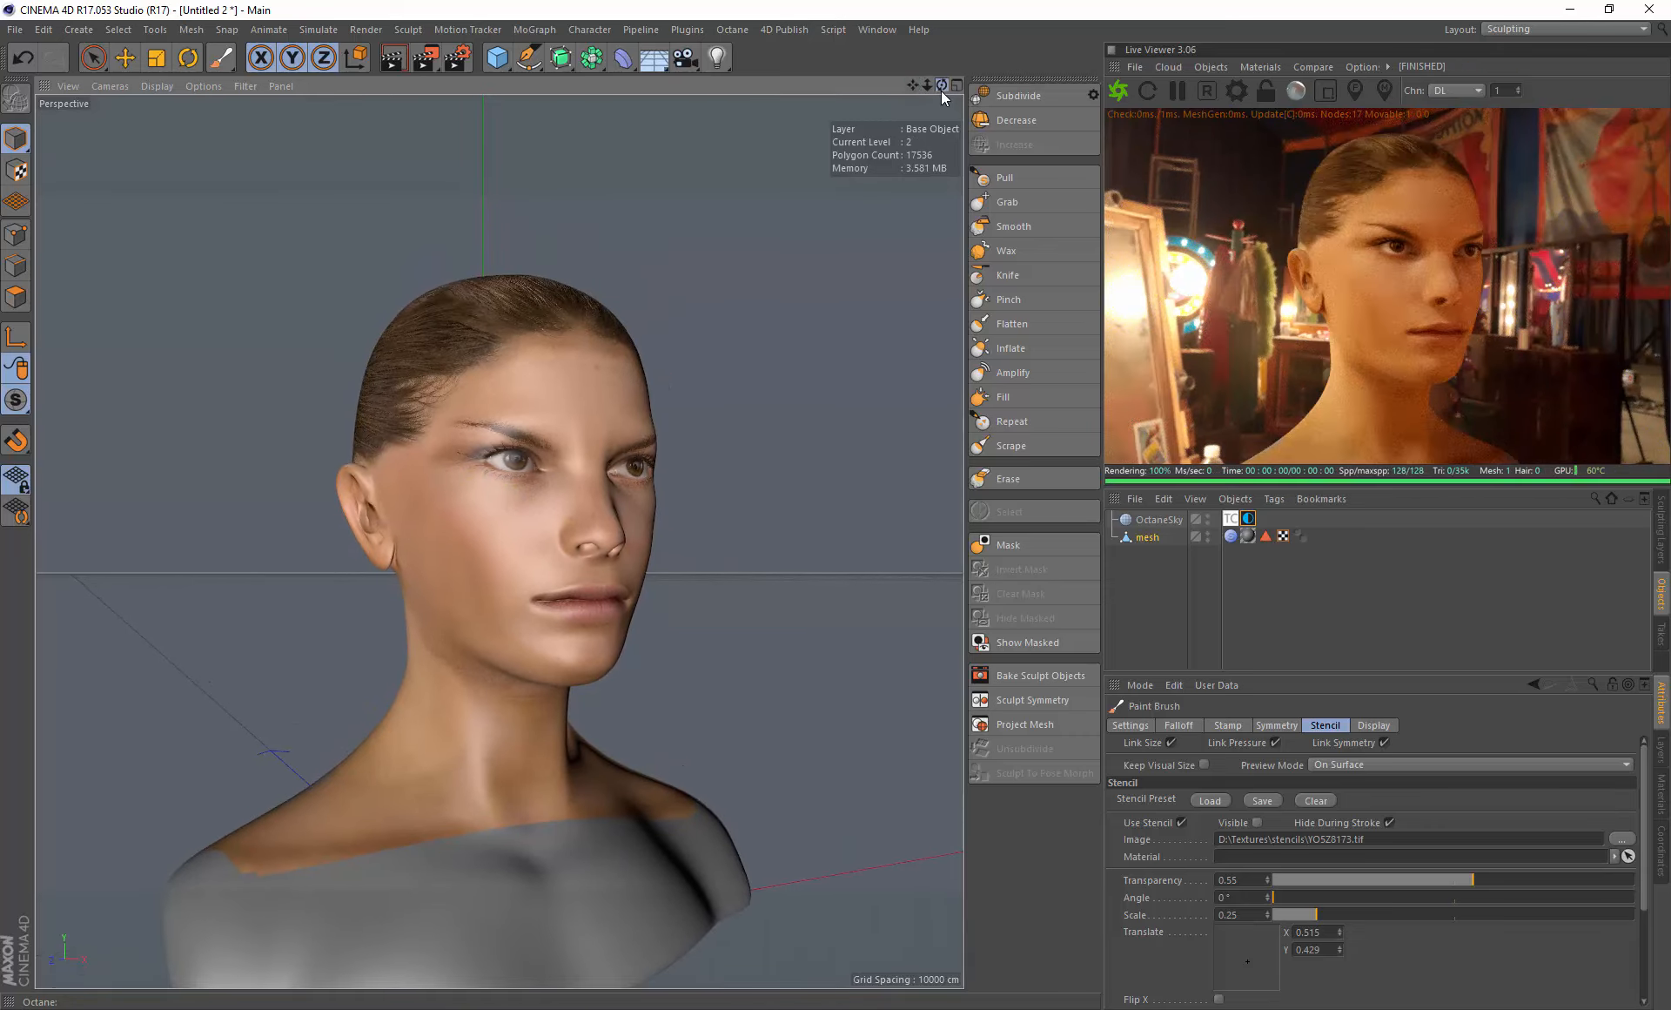
{"action": "left_click_drag", "start_coordinate": [942, 90], "coordinate": [916, 98]}
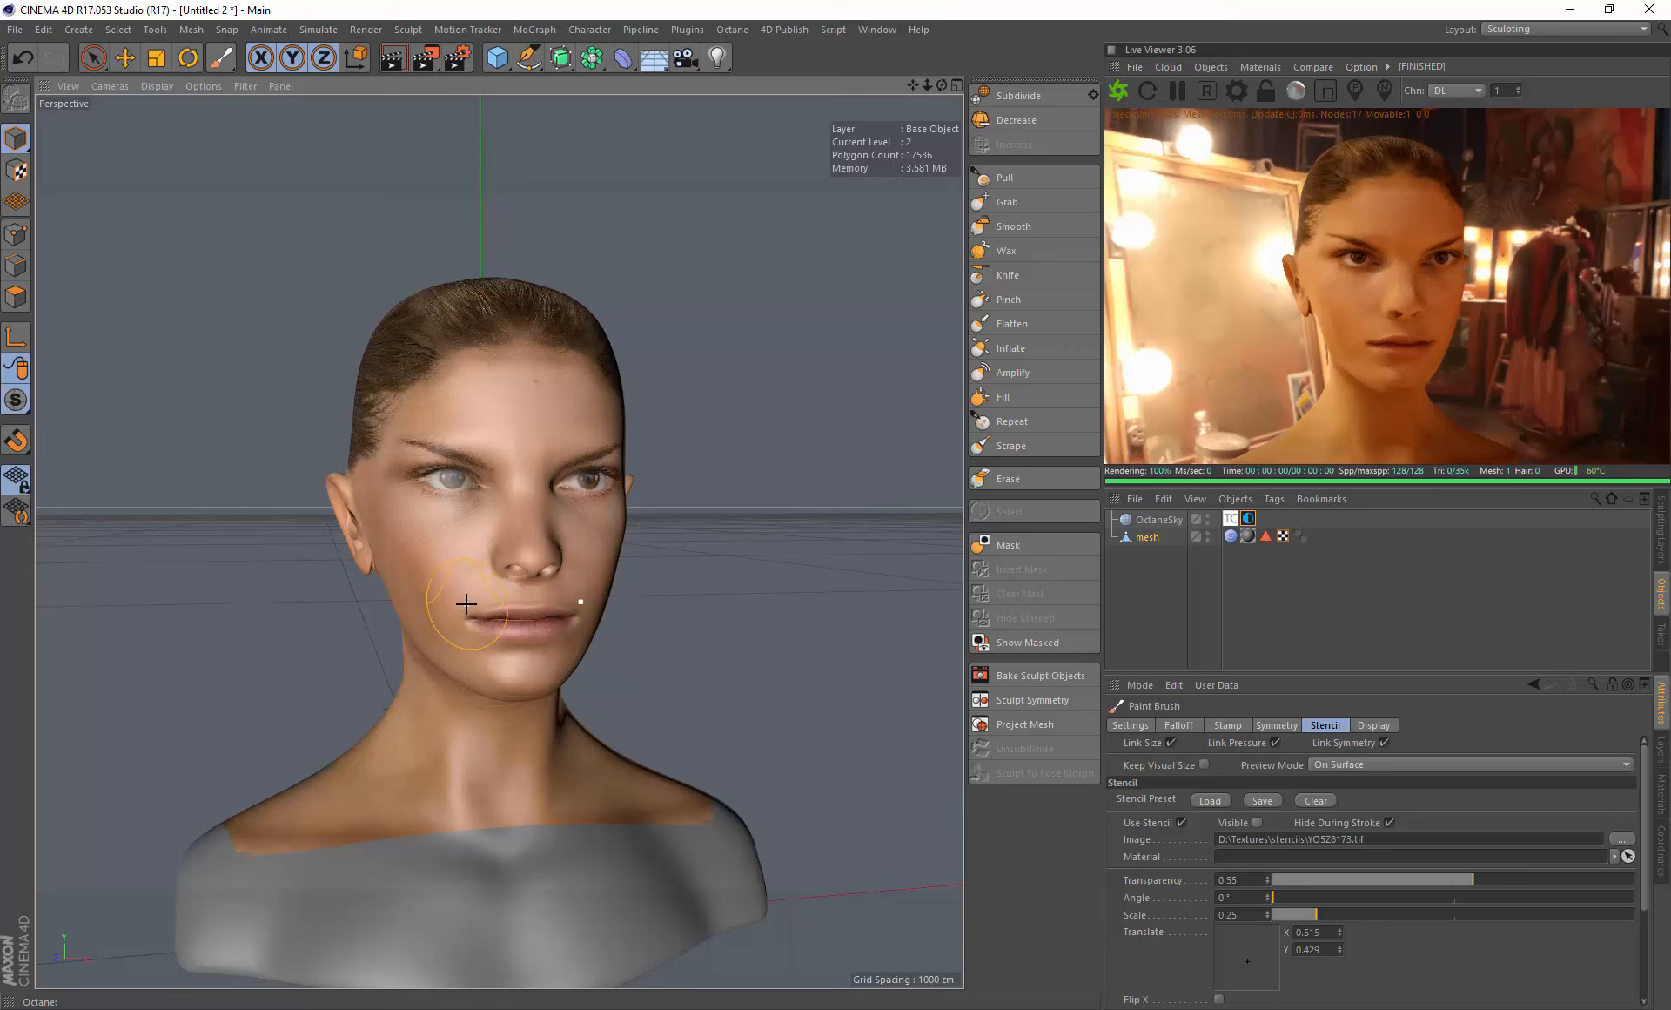
{"action": "left_click_drag", "start_coordinate": [503, 590], "coordinate": [445, 566], "text": "alt"}
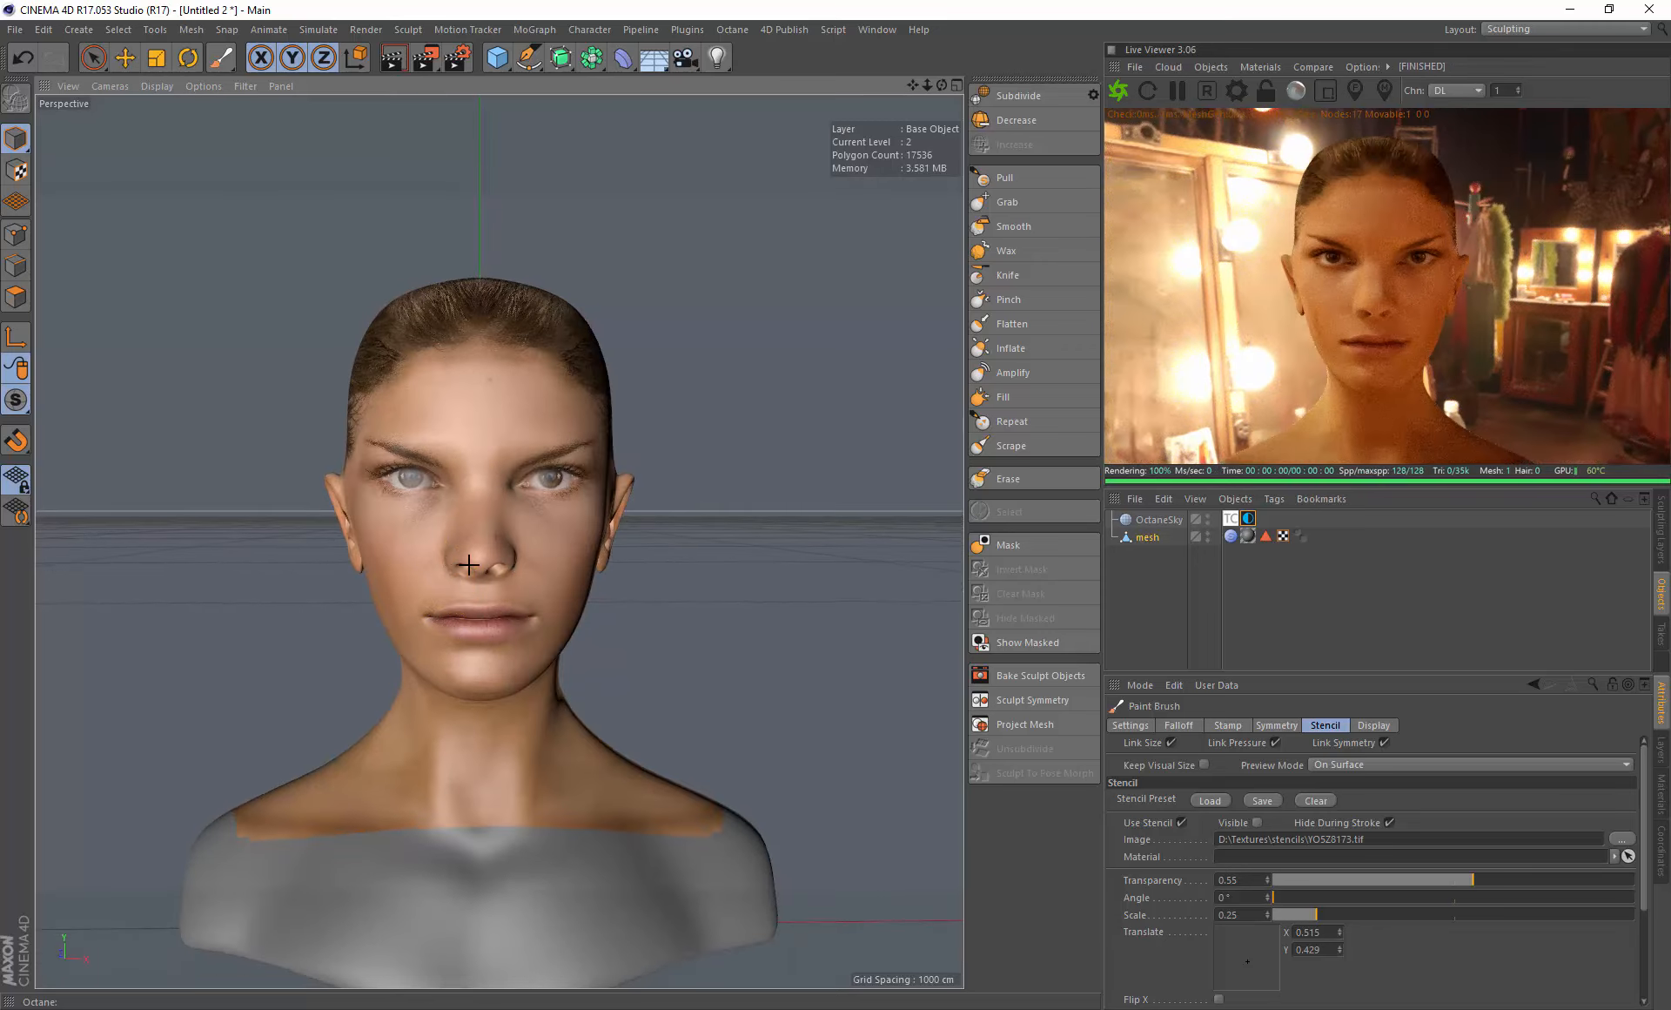
{"action": "left_click", "coordinate": [468, 565]}
{"action": "key", "text": "ctrl+z"}
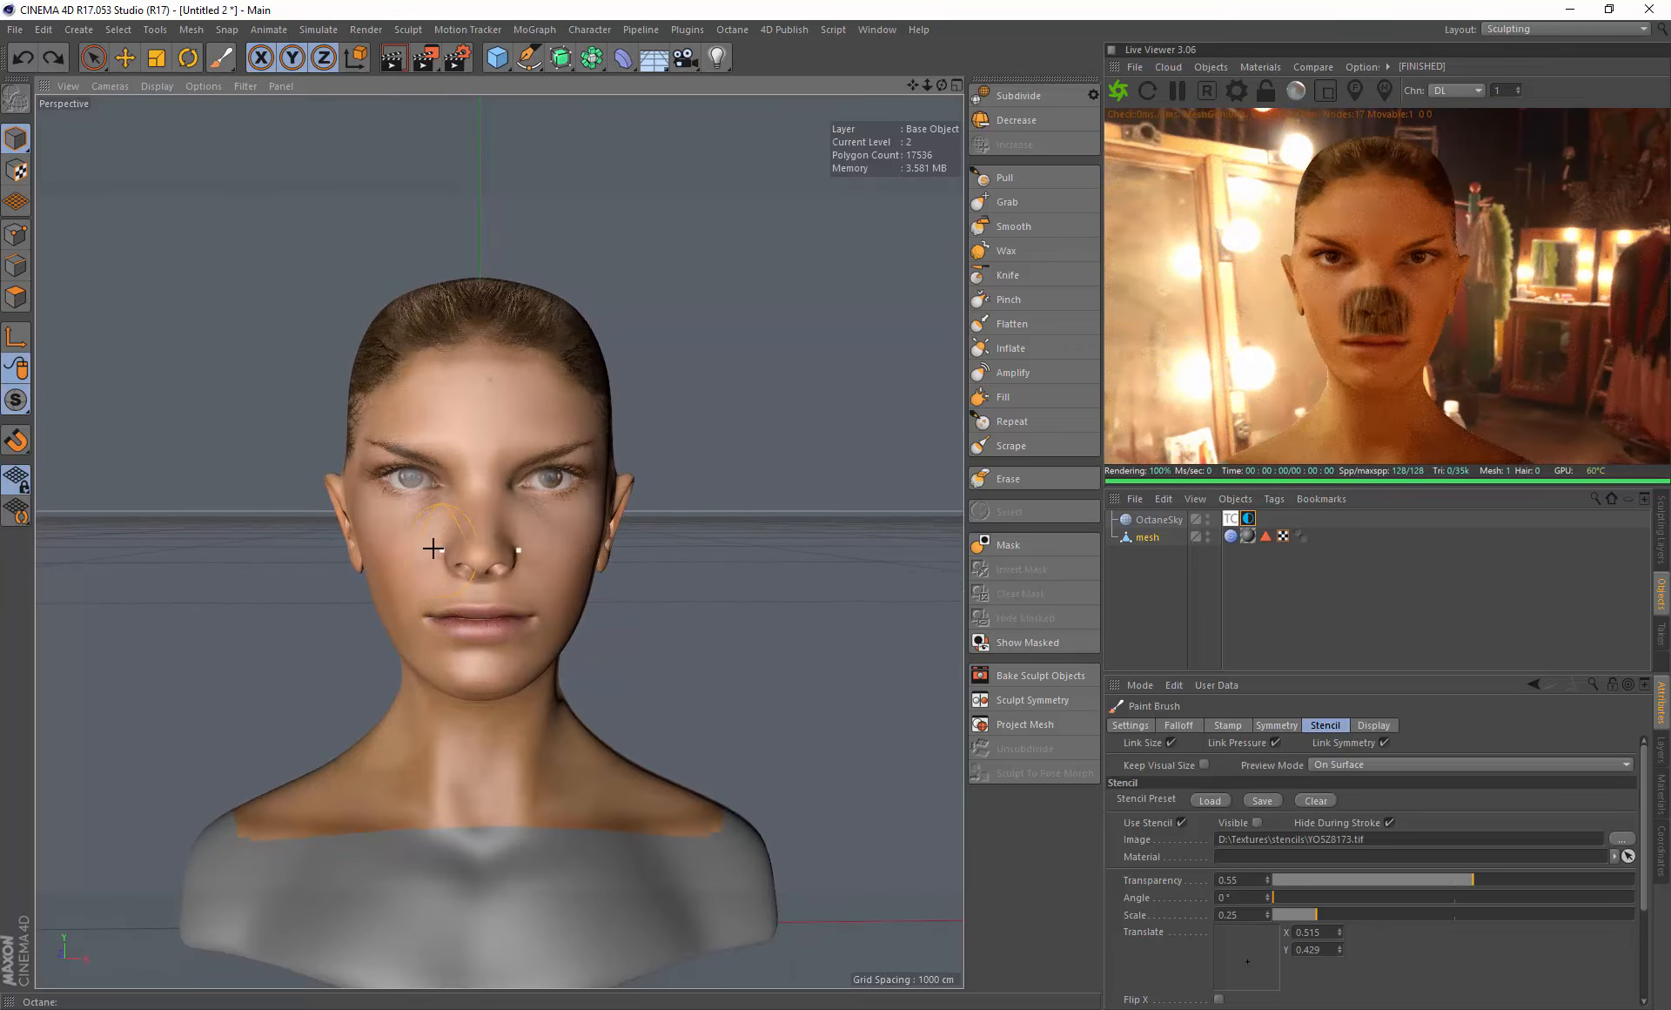
{"action": "left_click_drag", "start_coordinate": [426, 548], "coordinate": [485, 548], "text": "alt"}
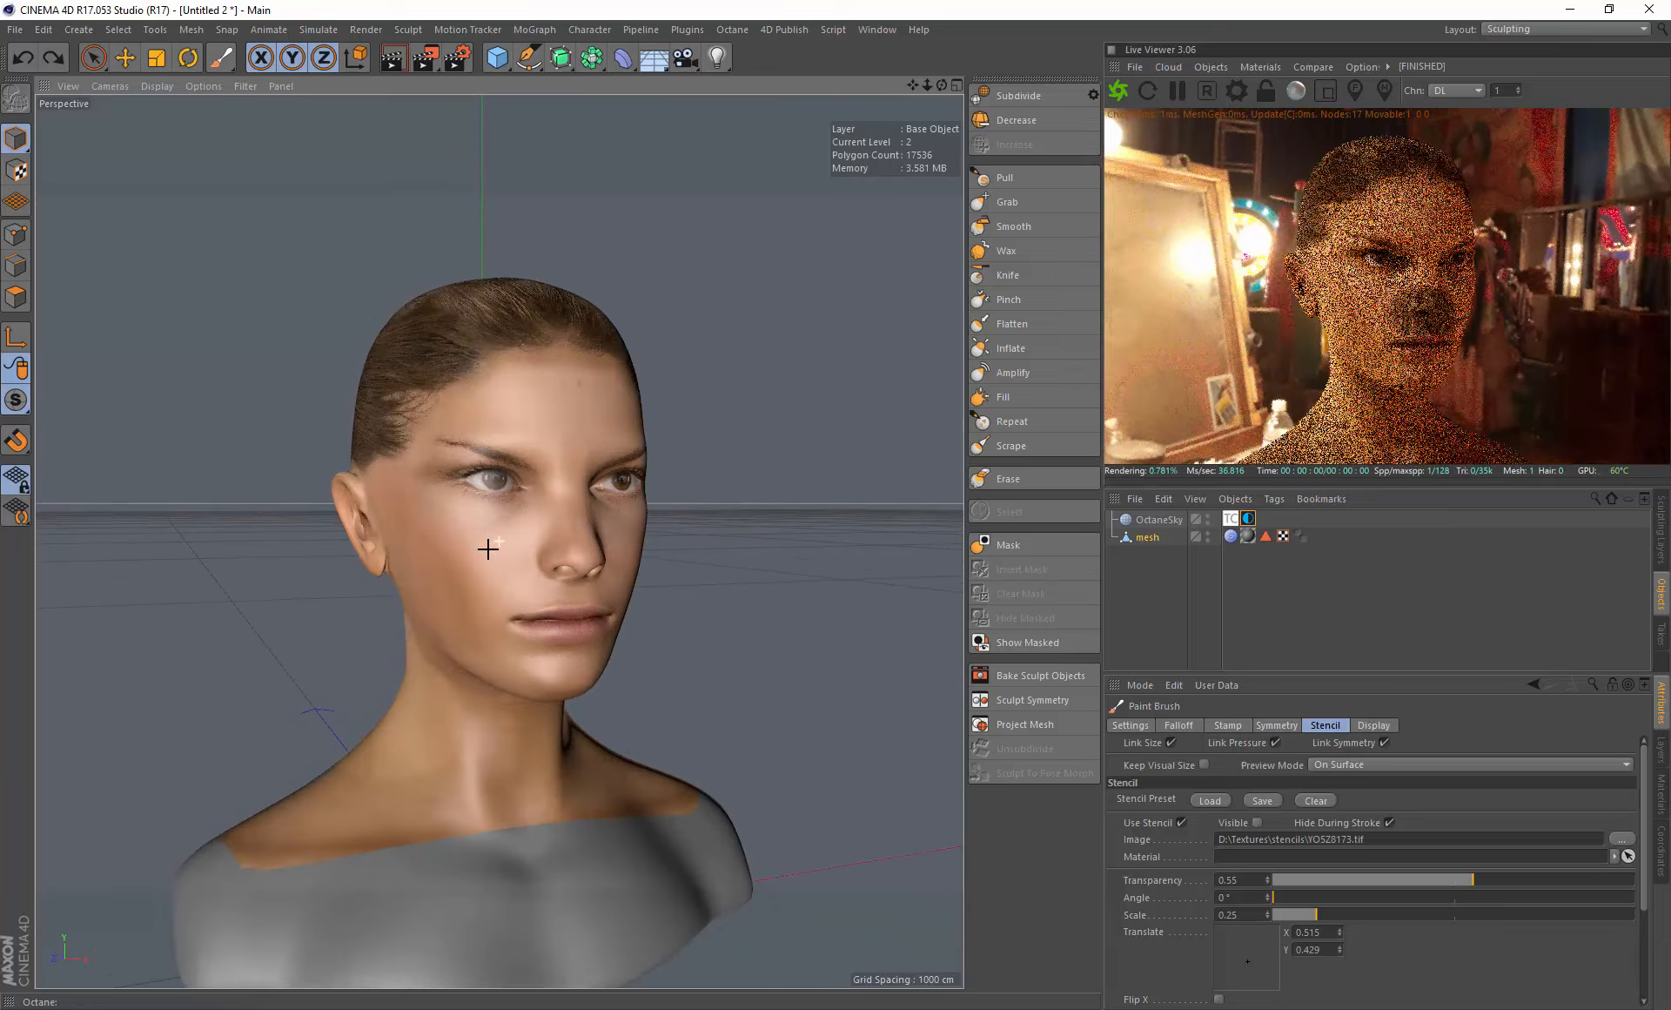
{"action": "left_click", "coordinate": [443, 555]}
{"action": "key", "text": "ctrl+z"}
{"action": "left_click_drag", "start_coordinate": [428, 558], "coordinate": [456, 554], "text": "alt"}
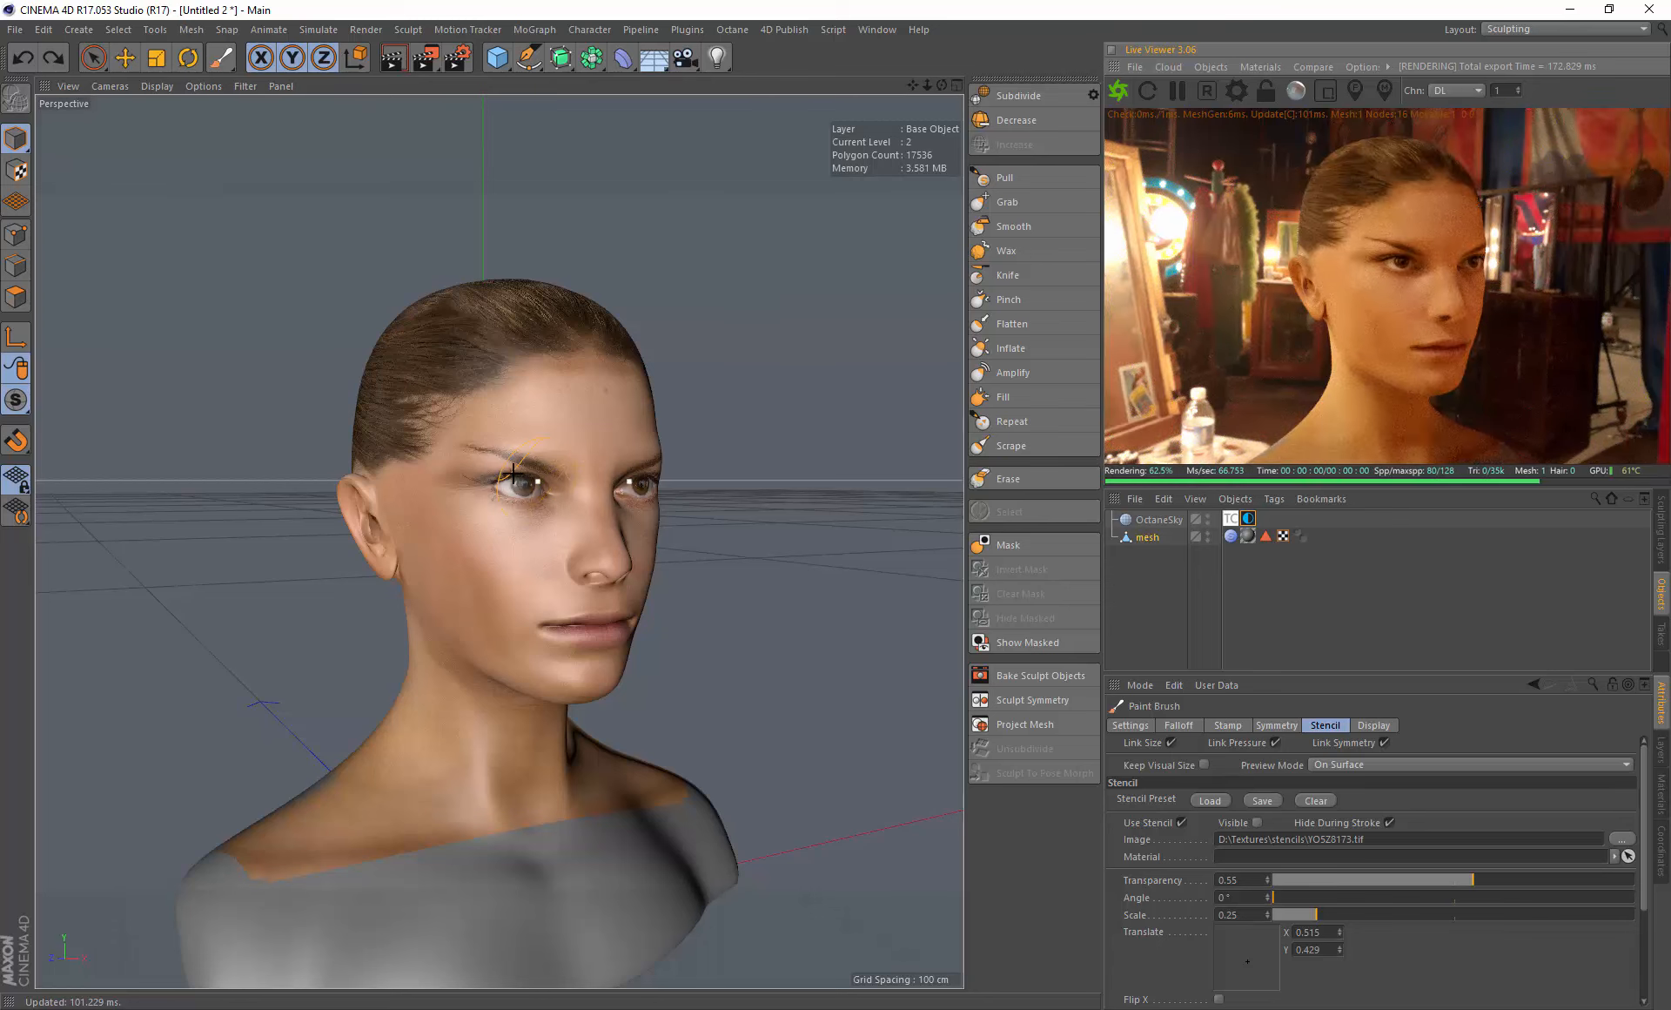
{"action": "mouse_move", "coordinate": [456, 609]}
{"action": "left_mouse_down", "text": "alt"}
{"action": "mouse_move", "coordinate": [507, 600]}
{"action": "mouse_move", "coordinate": [485, 646]}
{"action": "mouse_move", "coordinate": [442, 637]}
{"action": "left_mouse_up", "text": "alt"}
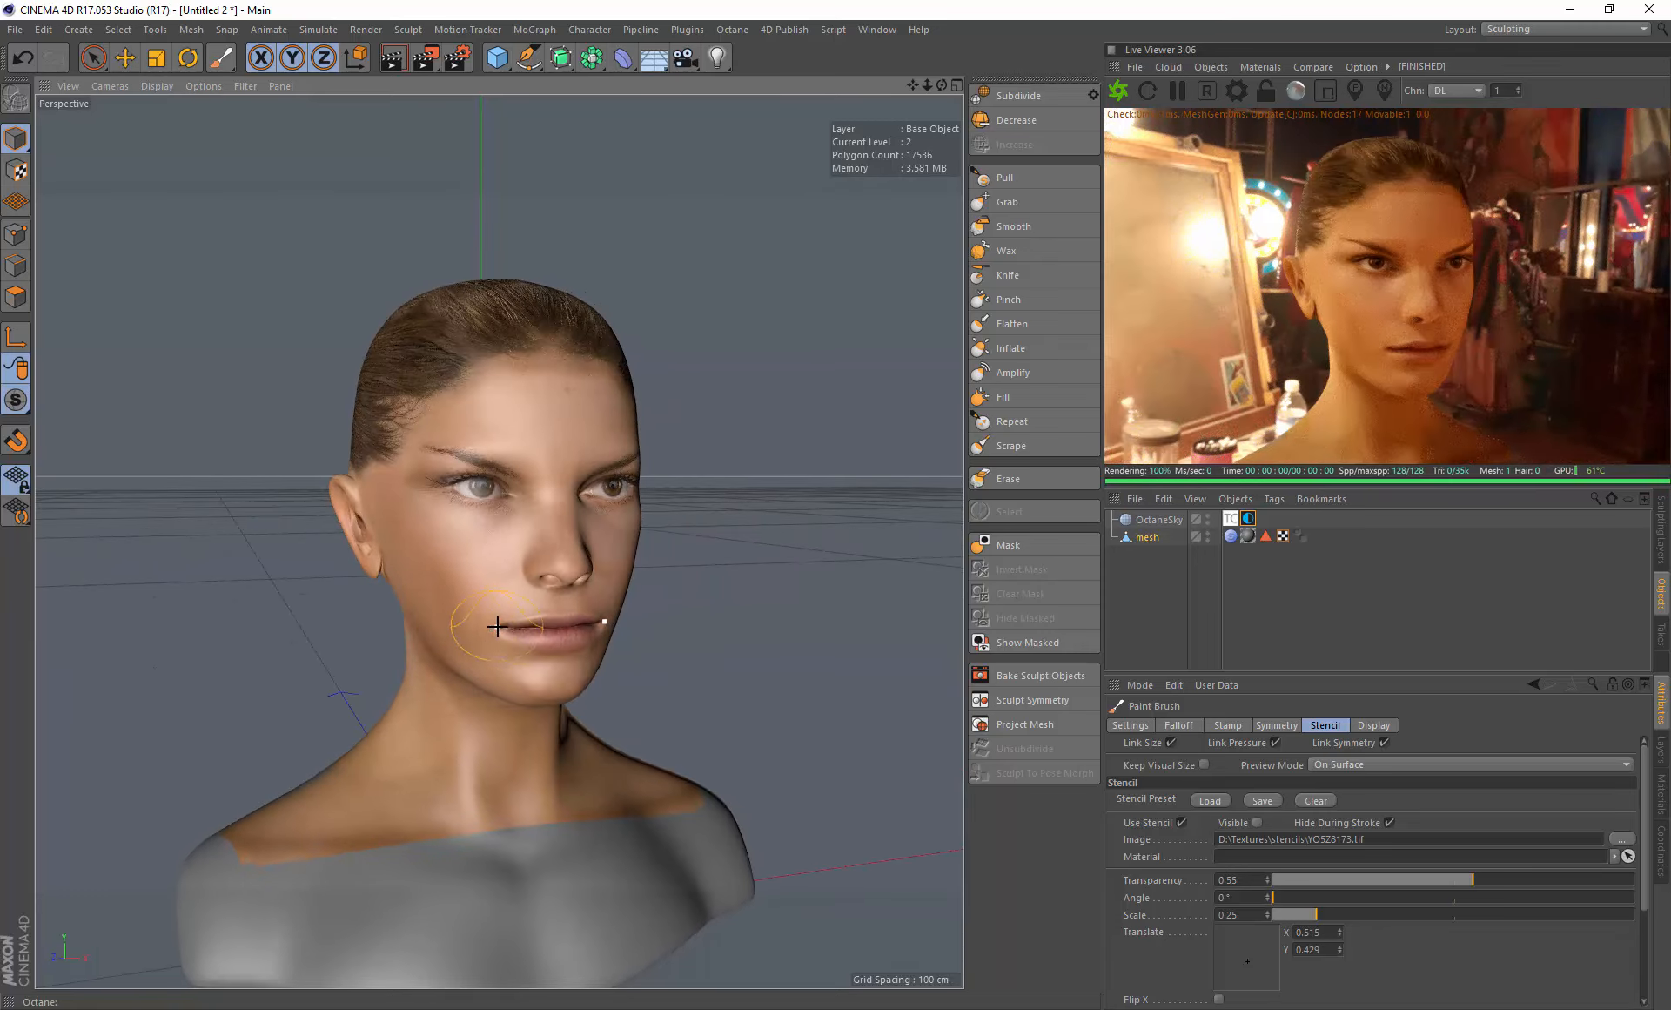